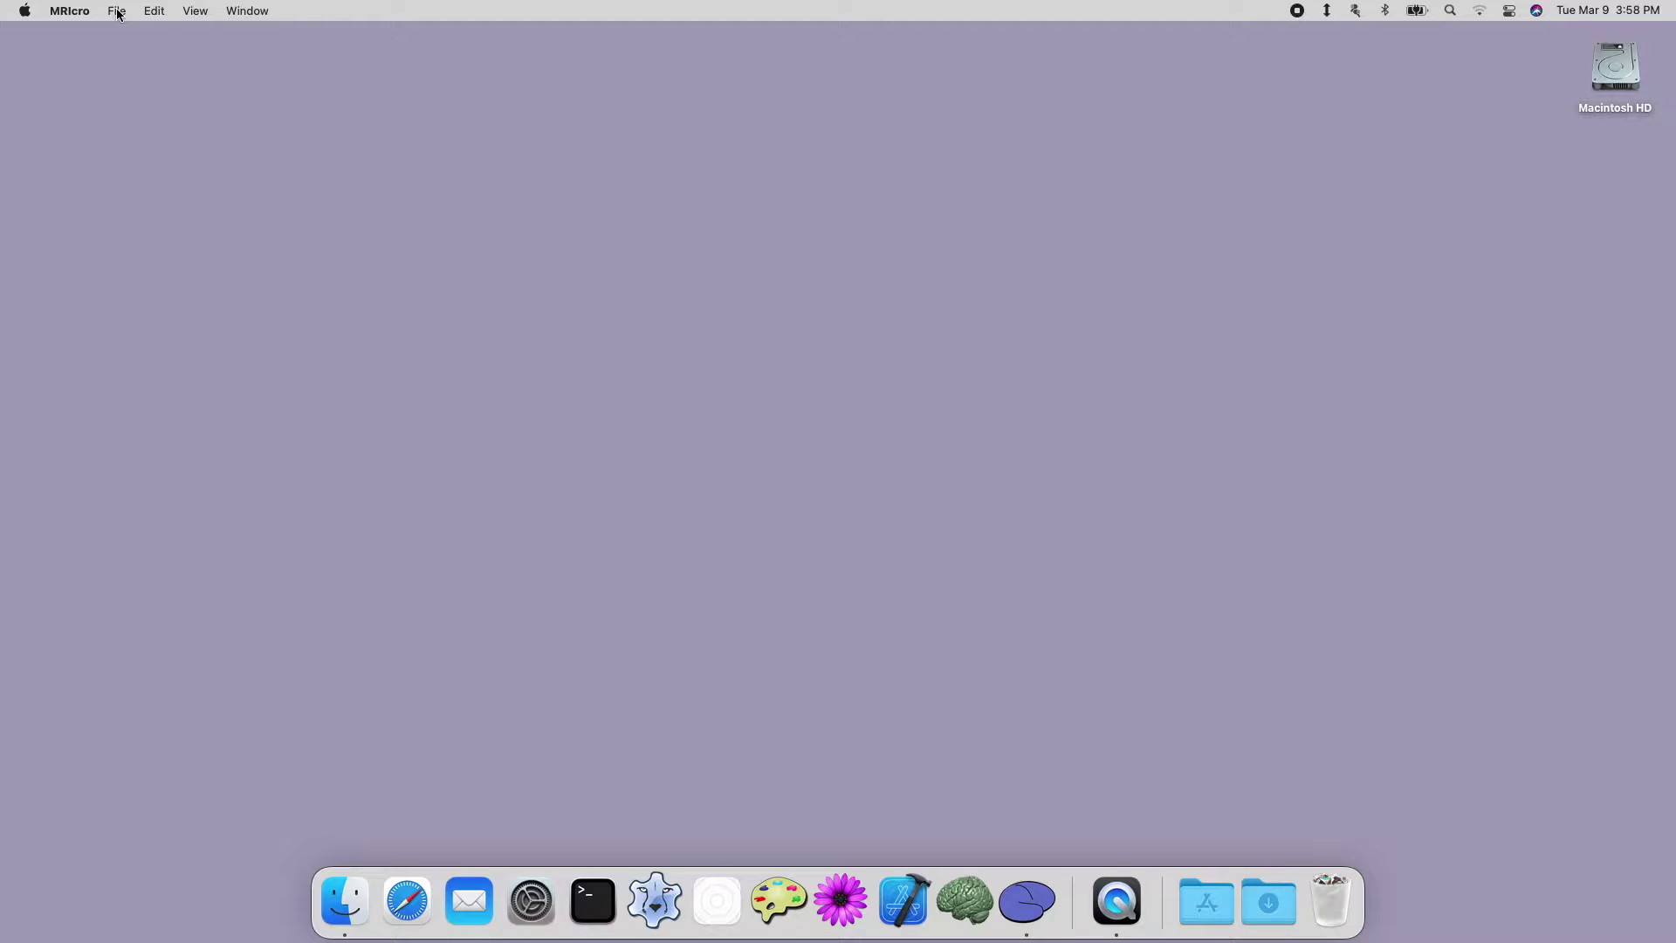
Load chris_T1.nii.gz from File > Open Standard to show its slices and 3D head.
click(117, 12)
mouse_move(119, 95)
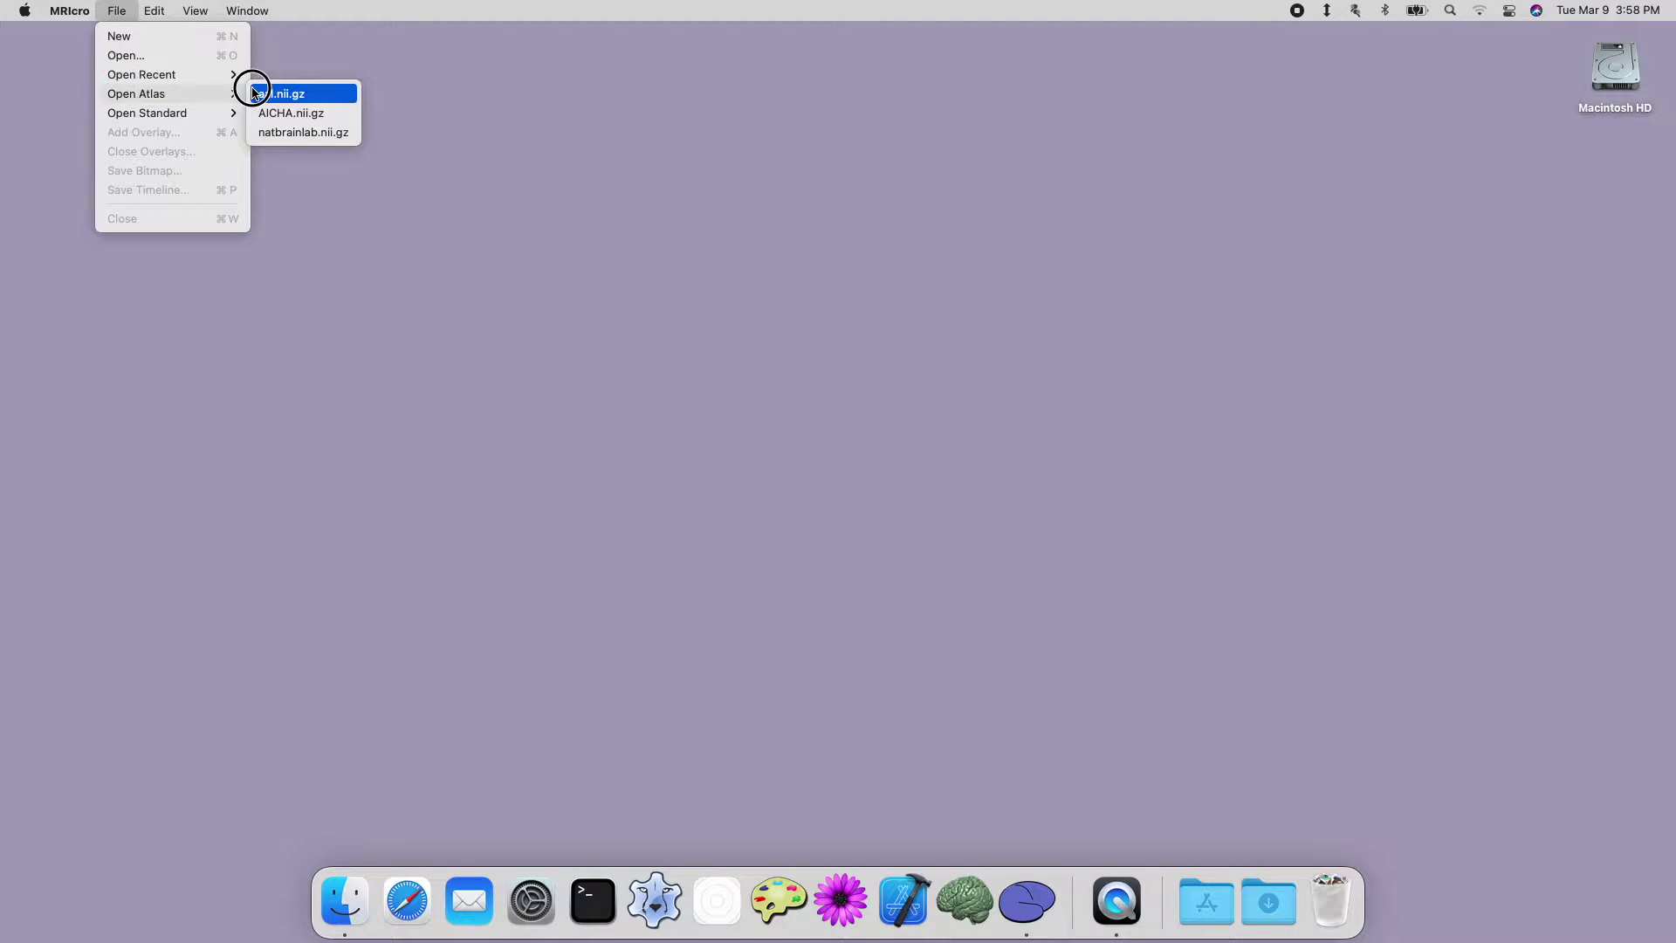
mouse_move(195, 113)
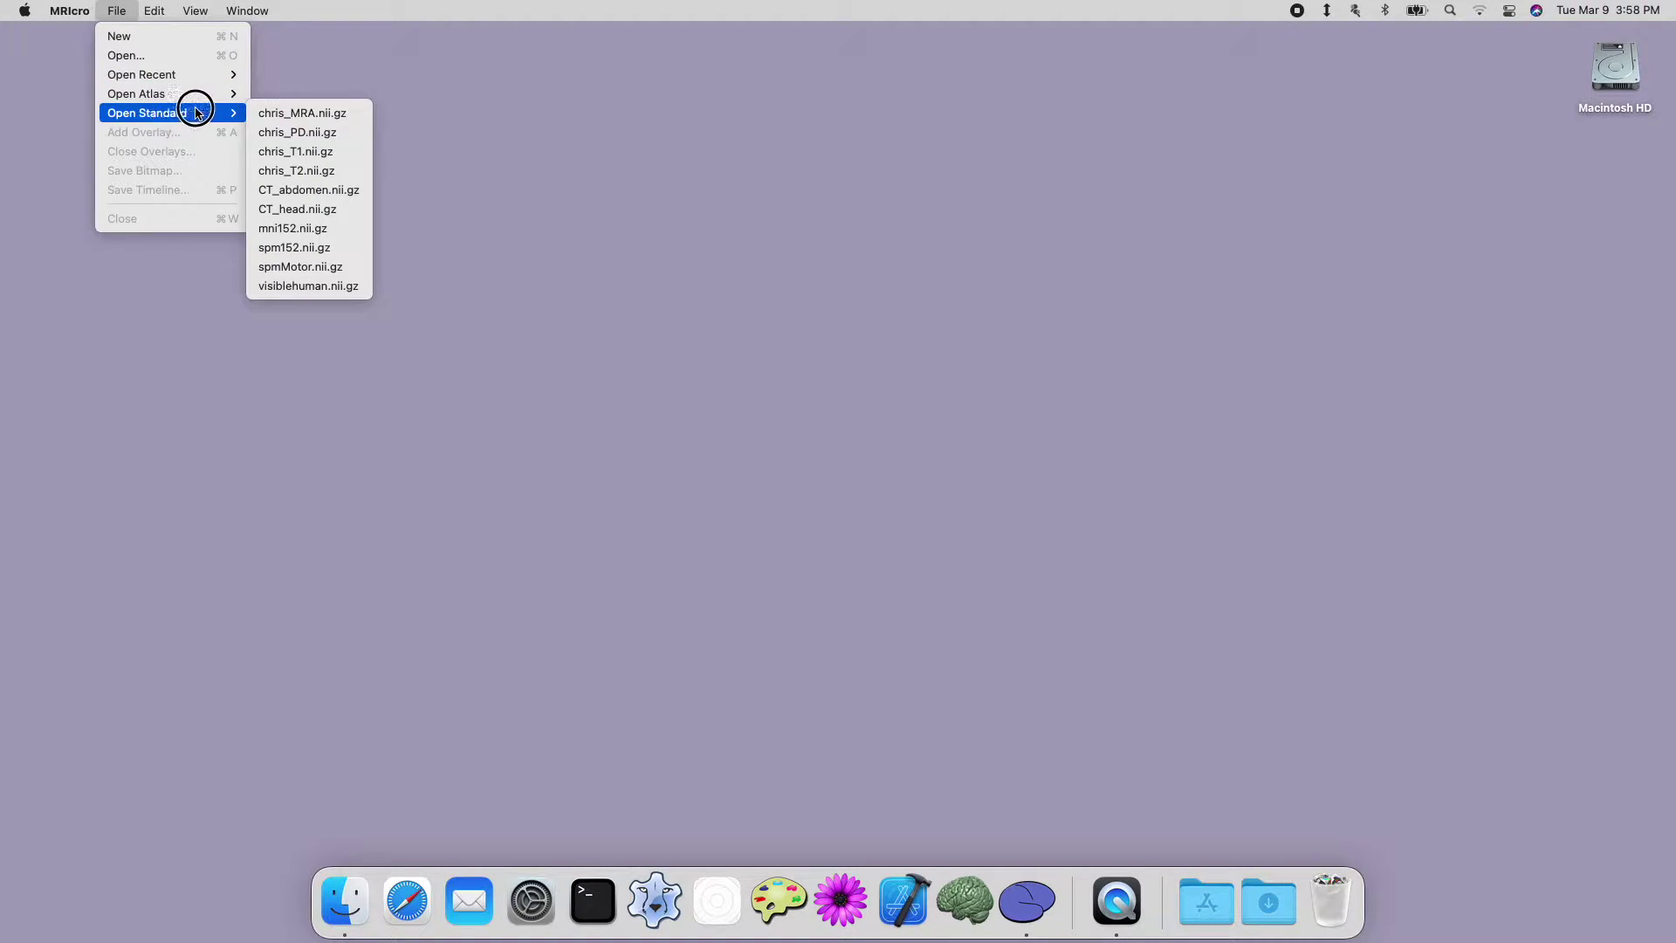
click(293, 152)
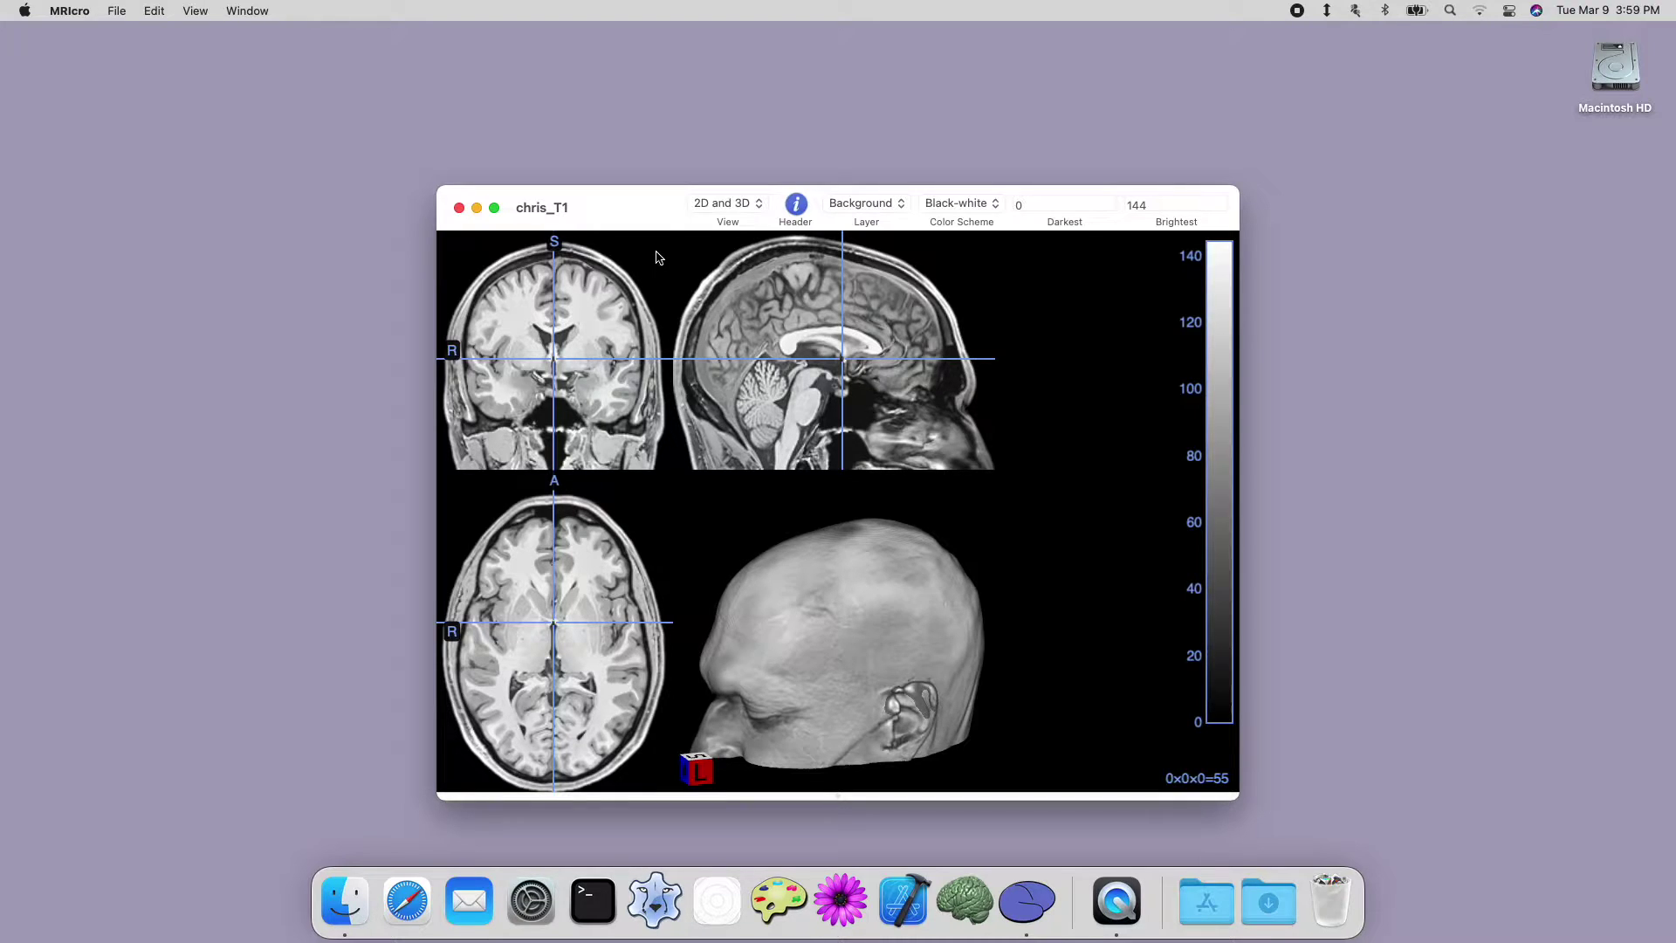
Preview the 2D-only and 3D-only layouts, rotating the head, then restore slices plus 3D.
click(731, 201)
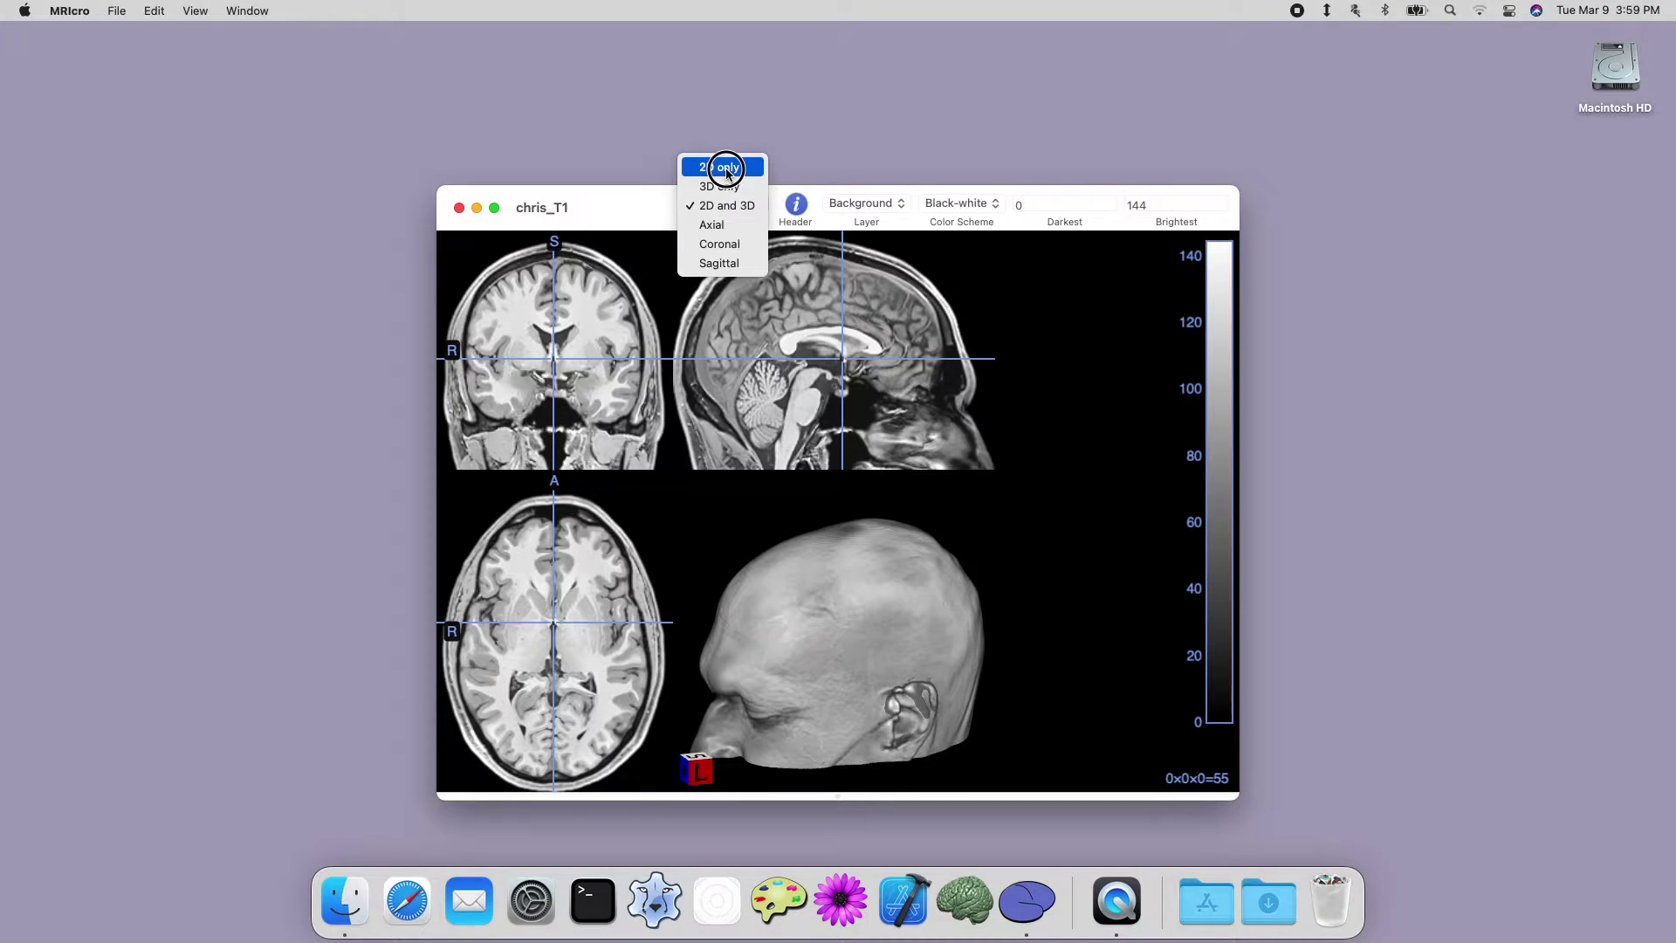
click(727, 168)
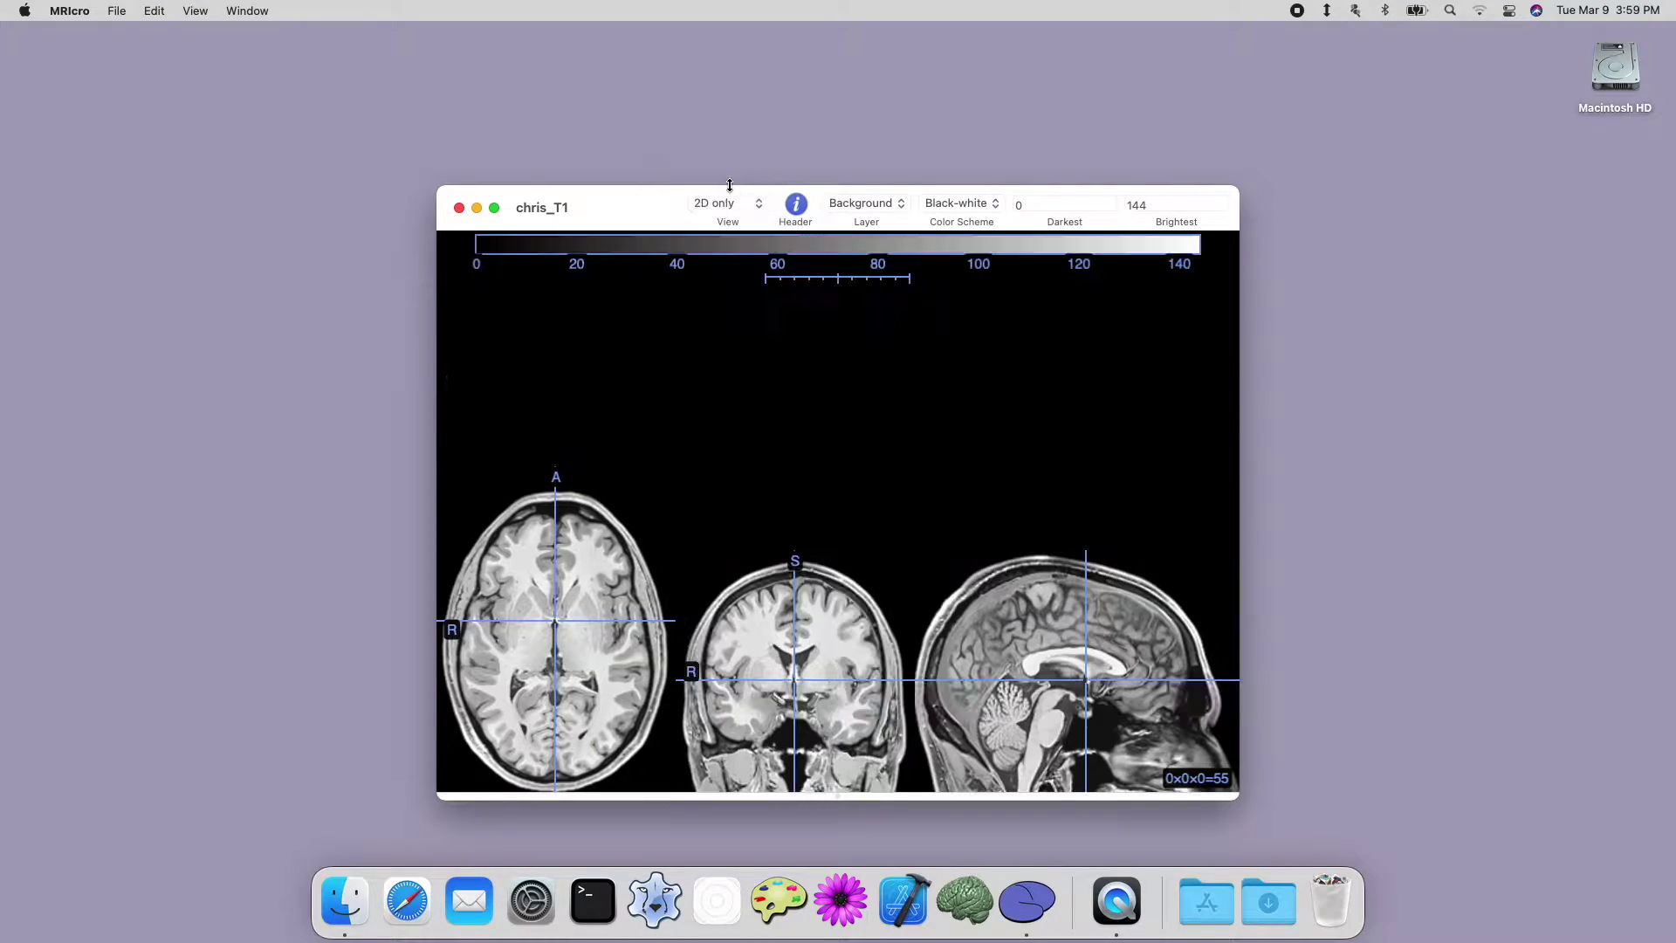
click(732, 204)
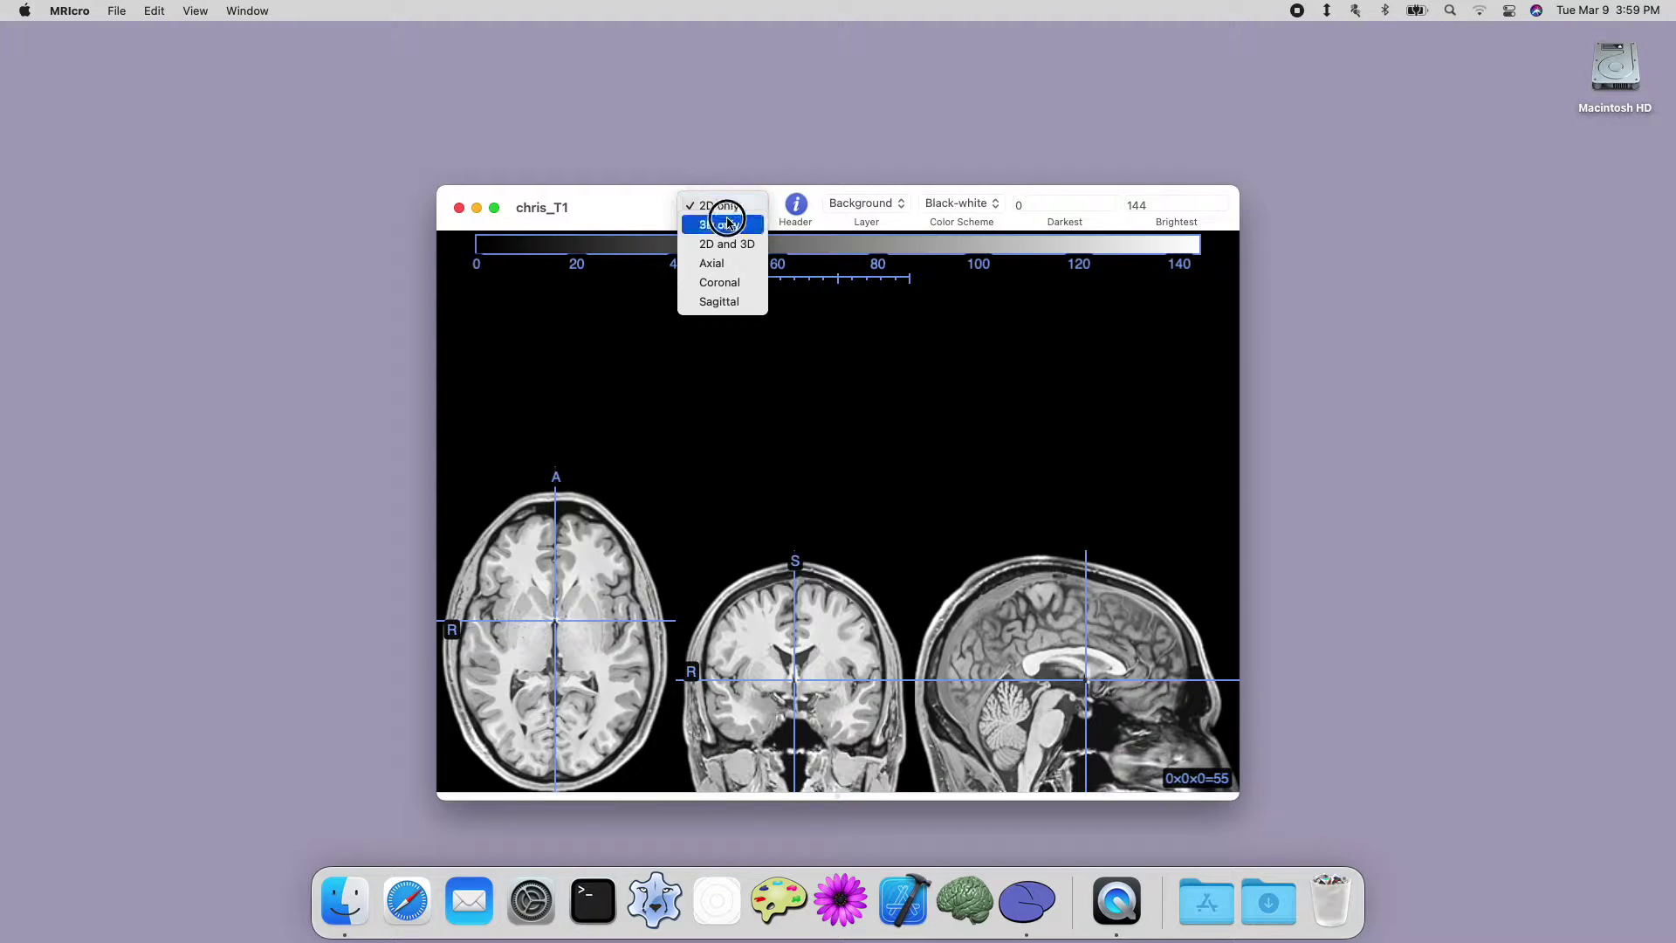
click(726, 225)
drag(844, 434, 797, 348)
click(729, 204)
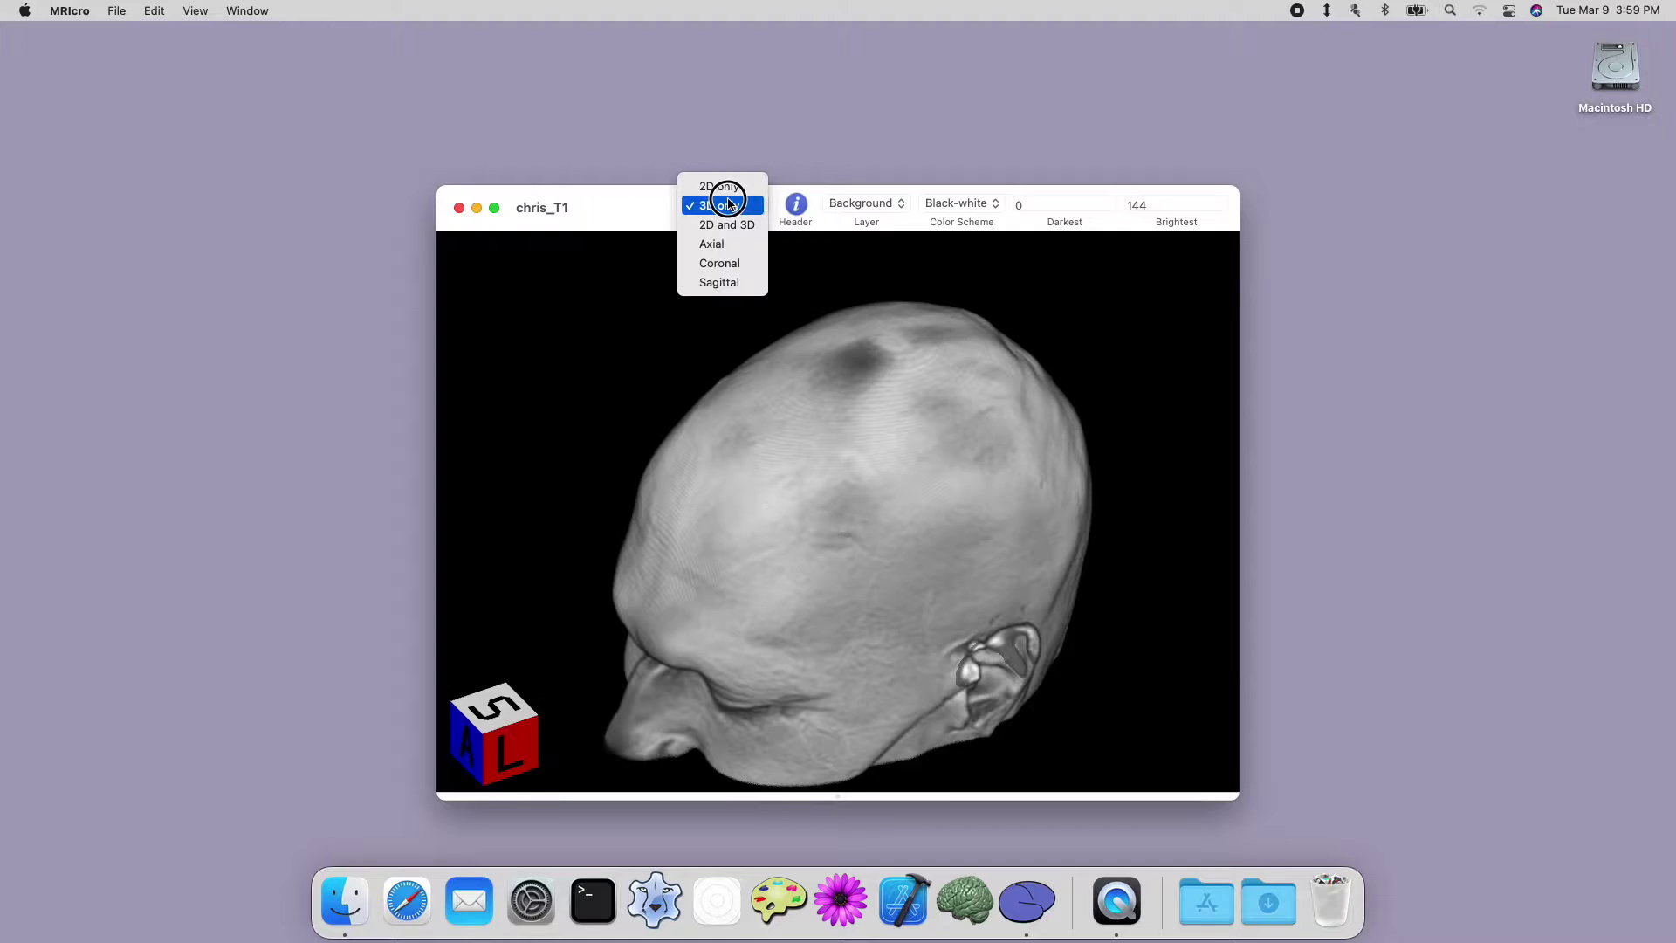
click(727, 225)
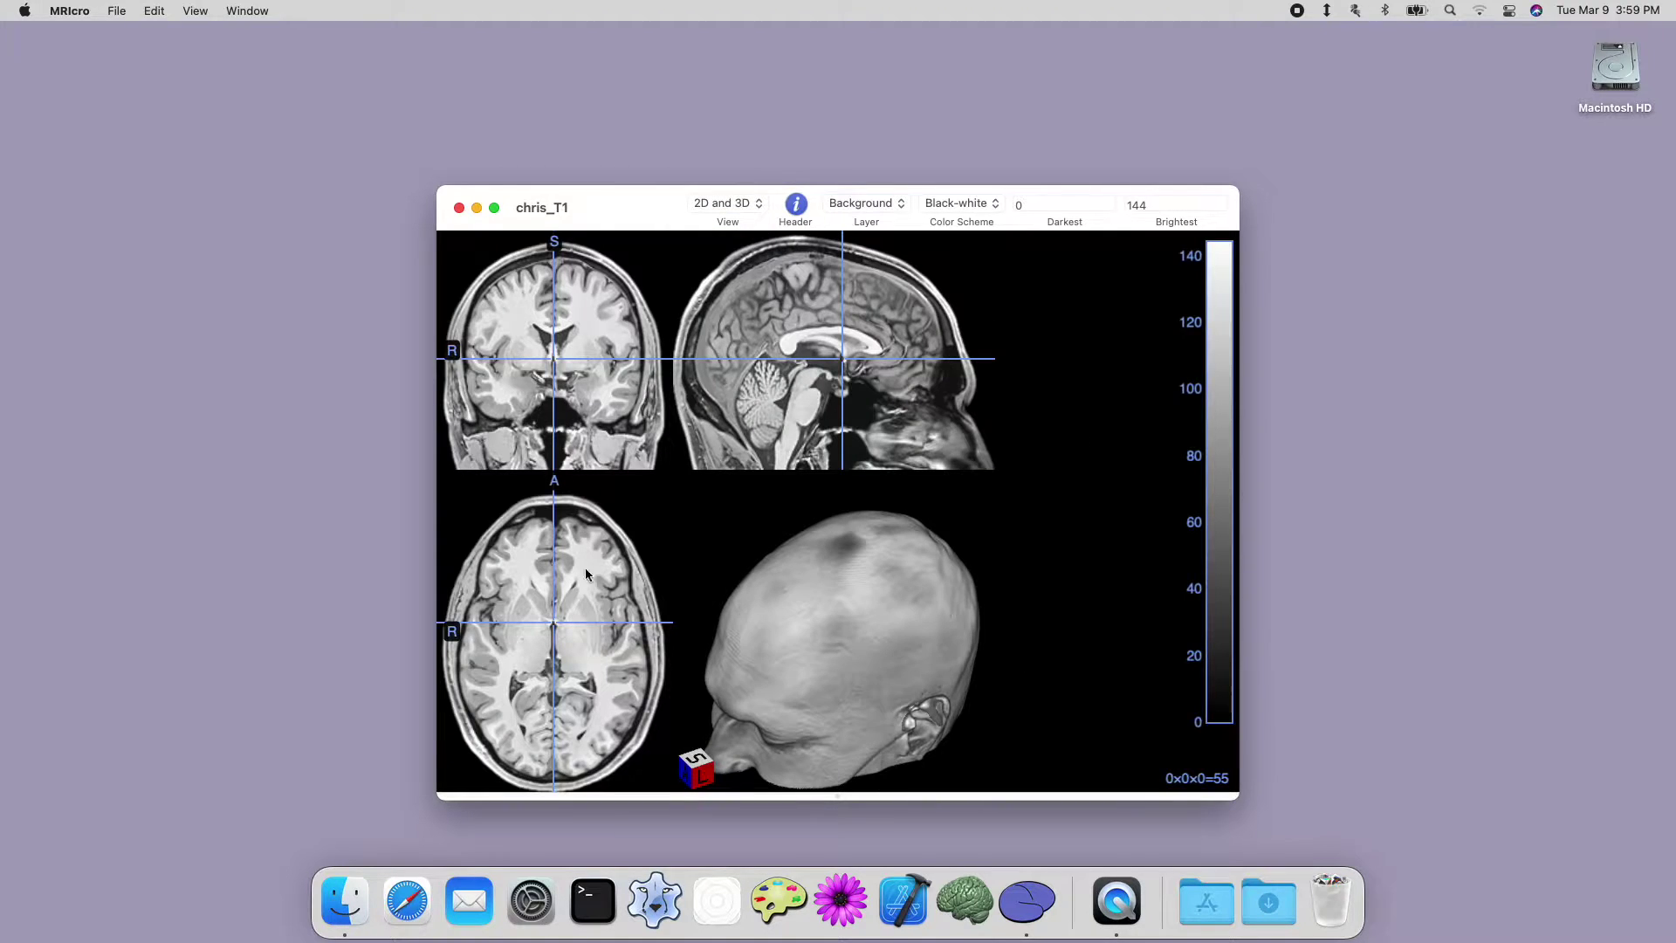
Preview single Axial, Coronal and Sagittal views, then return to the 2D and 3D layout.
click(737, 200)
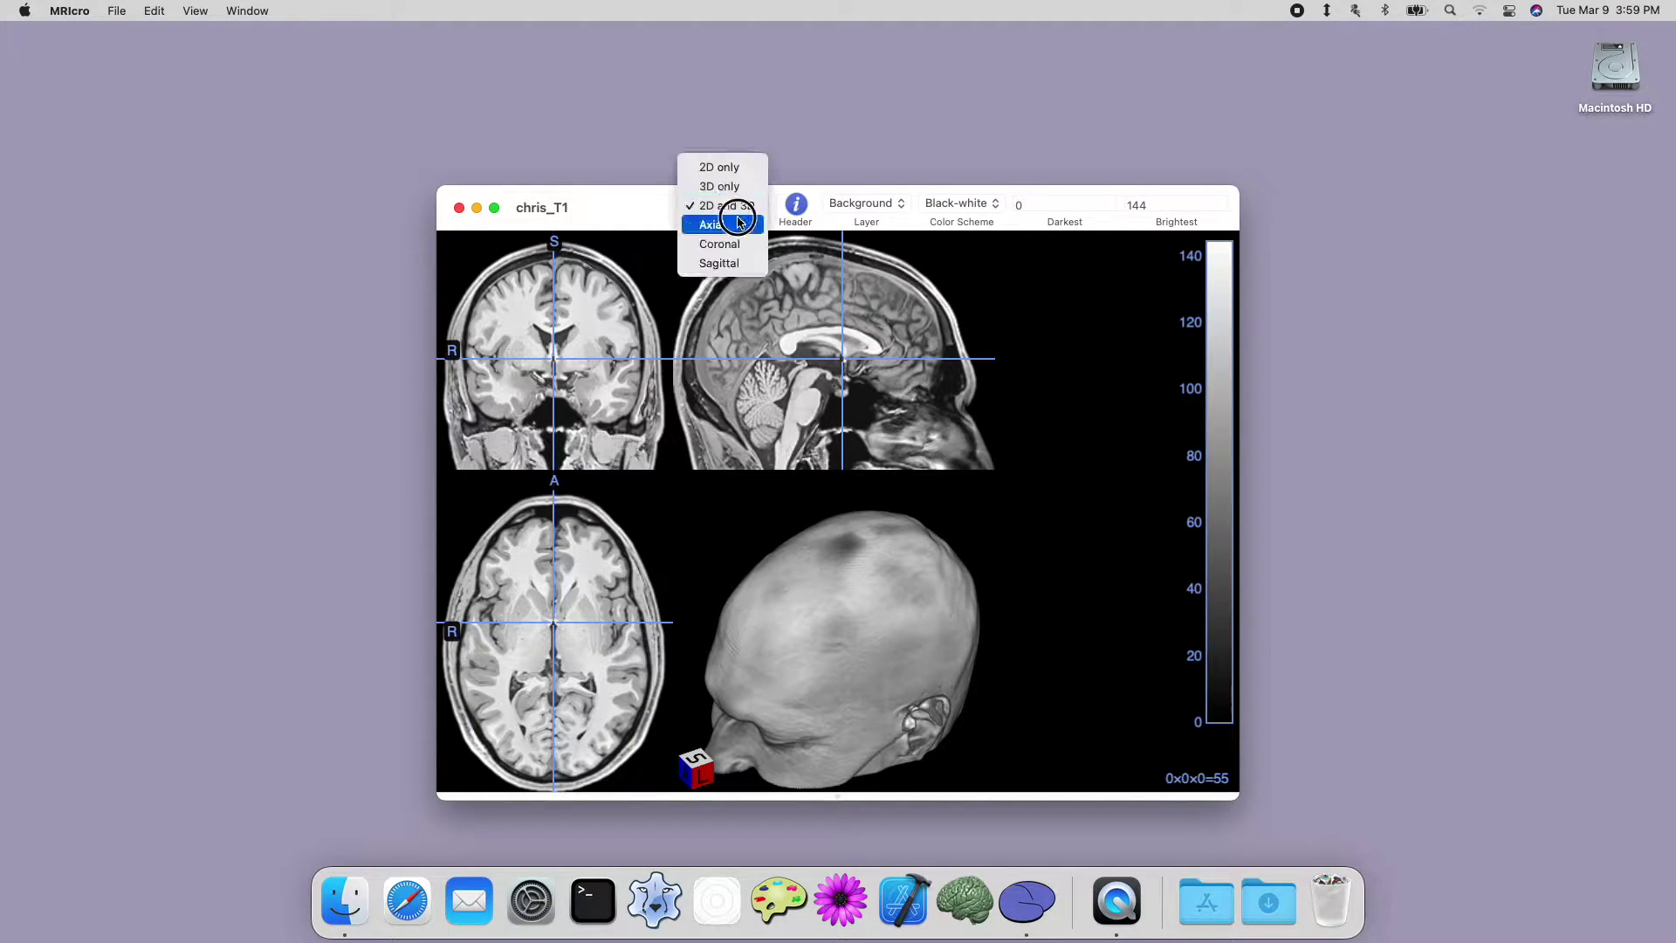
click(735, 216)
click(733, 210)
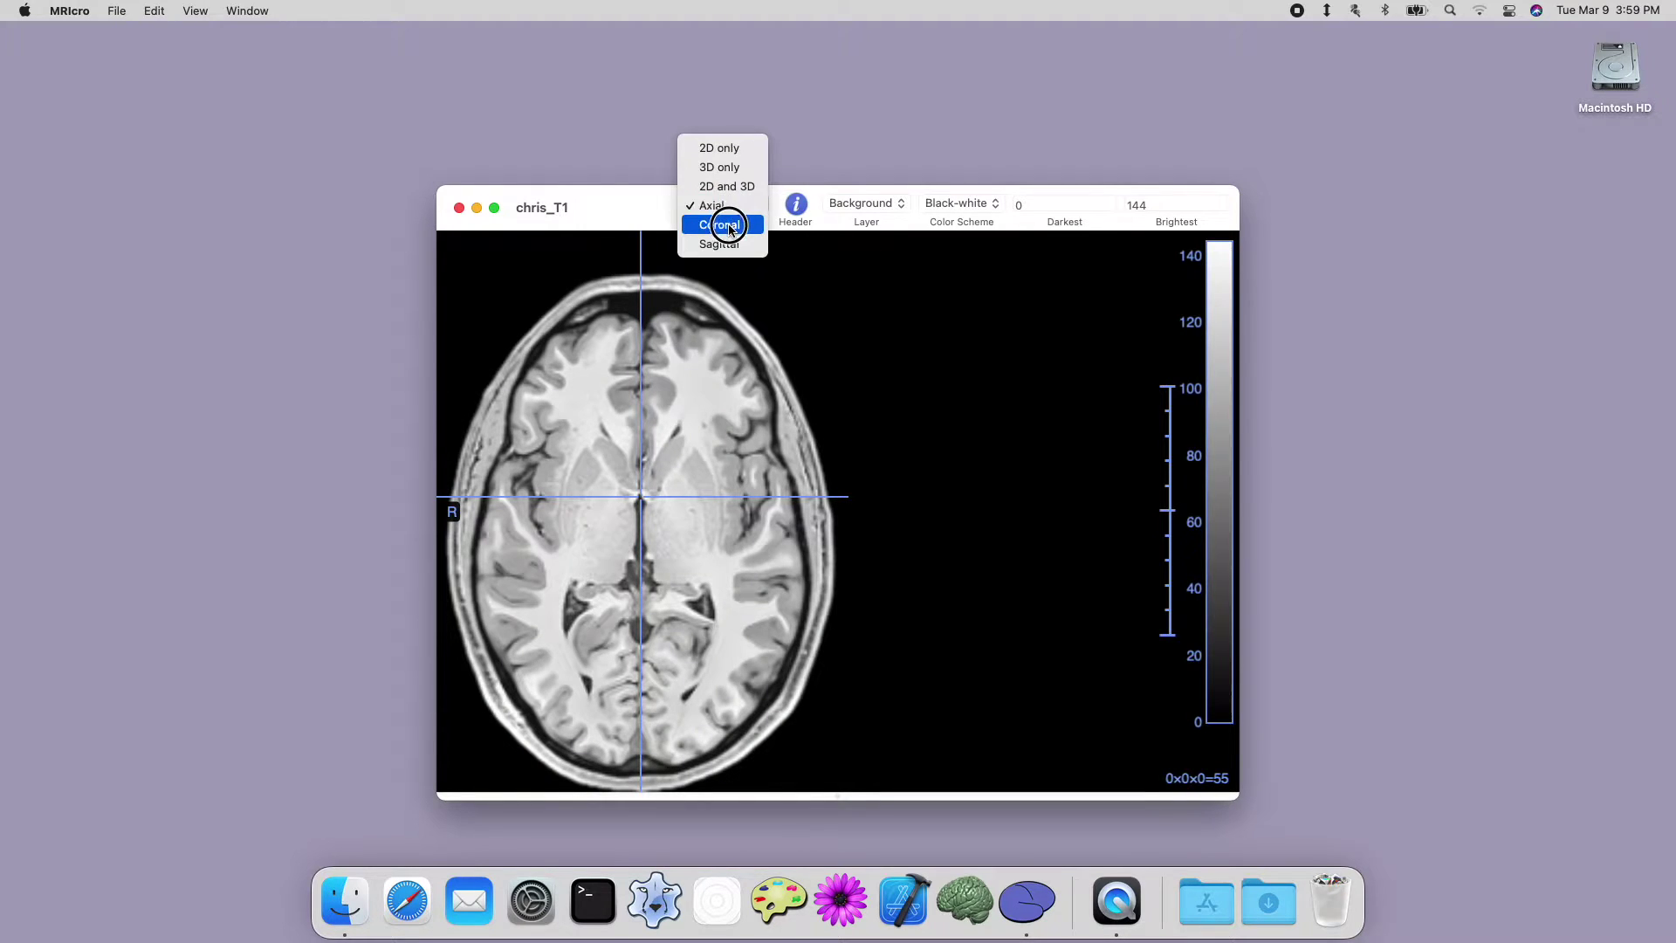
click(729, 222)
click(730, 209)
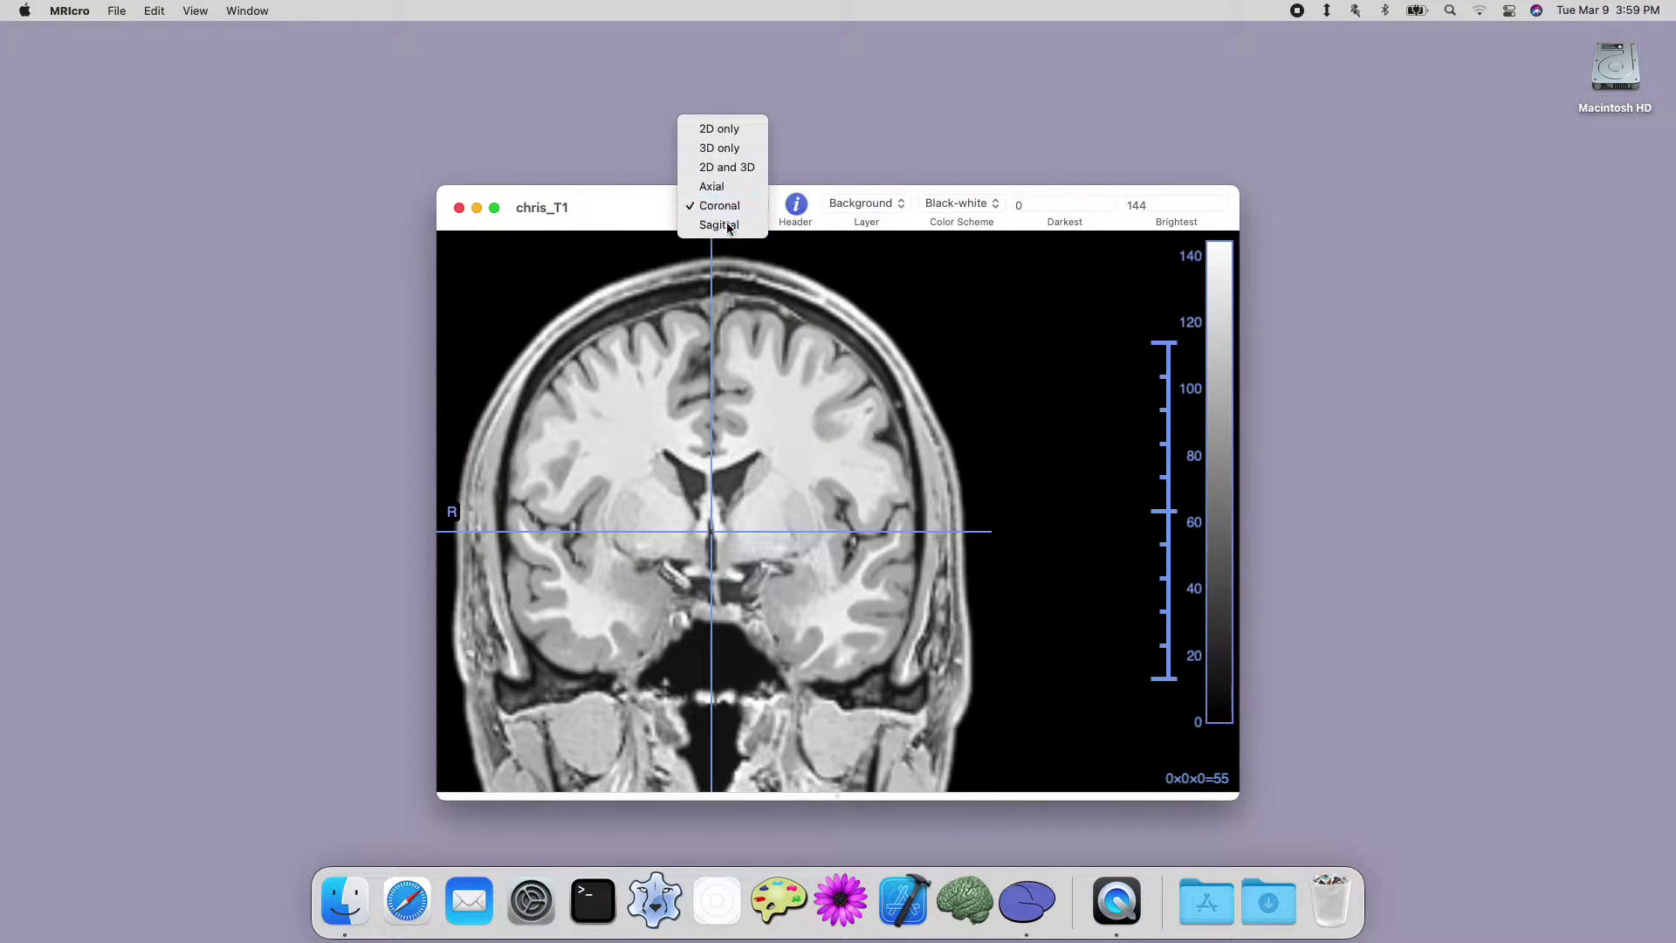
click(729, 224)
click(729, 211)
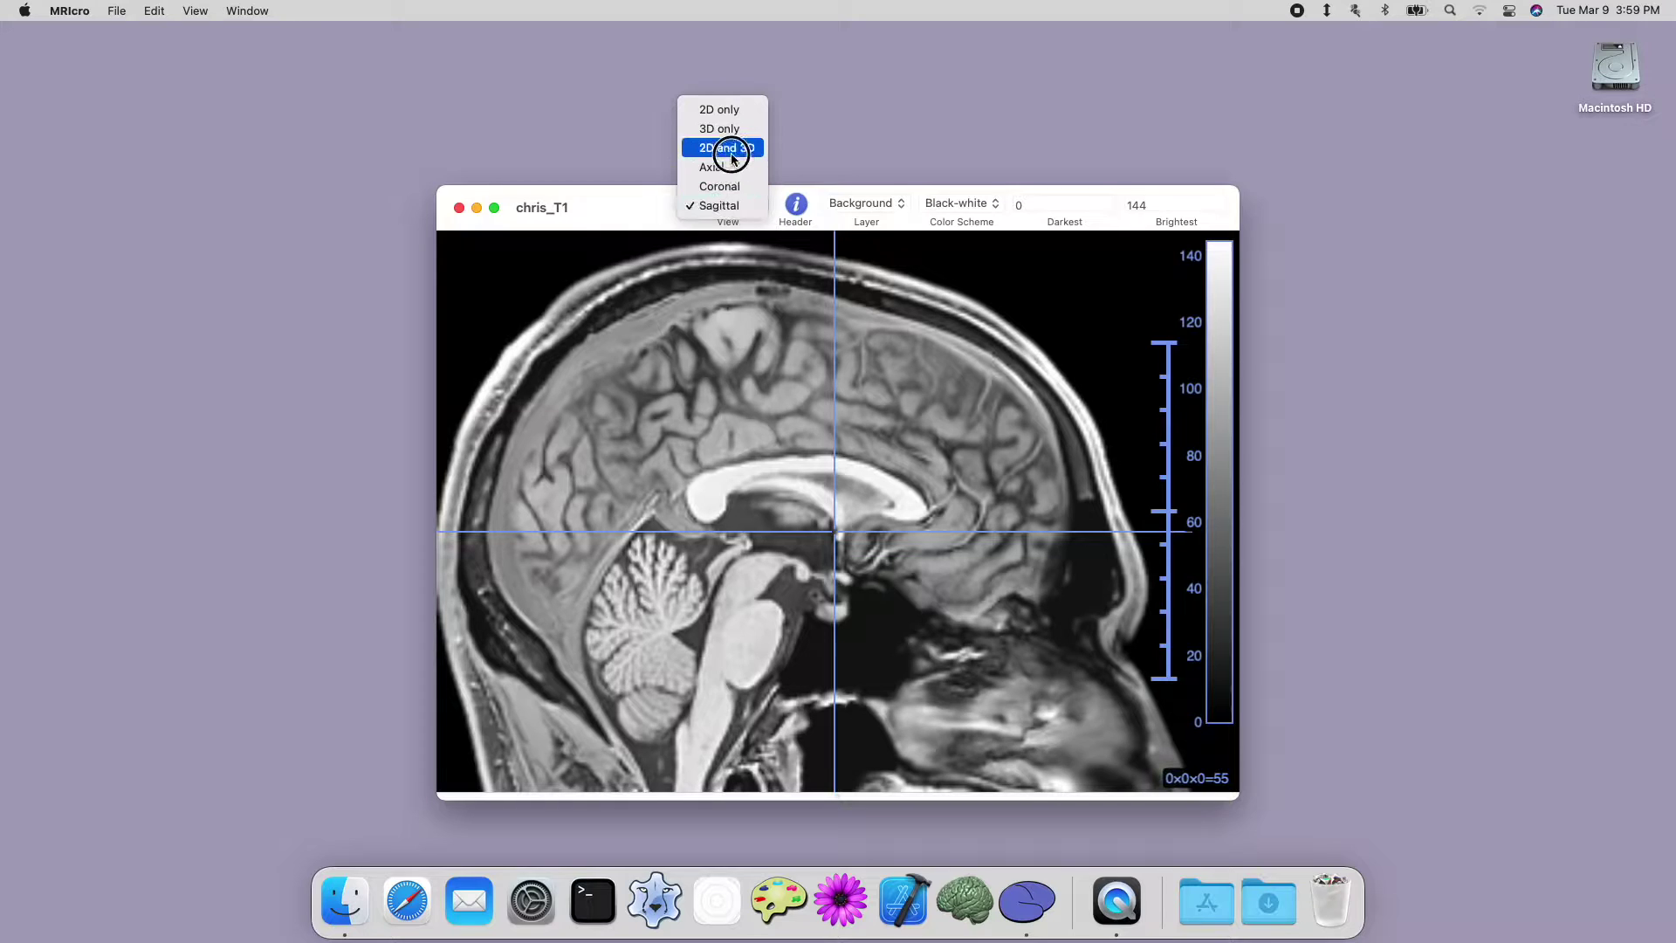
click(731, 150)
drag(738, 370, 809, 369)
Move the crosshair to -28×-20×26 using the coronal slice, then rotate and clip the 3D head.
mouse_move(589, 353)
mouse_down()
mouse_move(512, 318)
mouse_move(552, 327)
mouse_move(615, 307)
mouse_move(535, 336)
mouse_move(523, 305)
mouse_move(545, 353)
mouse_move(594, 324)
mouse_up()
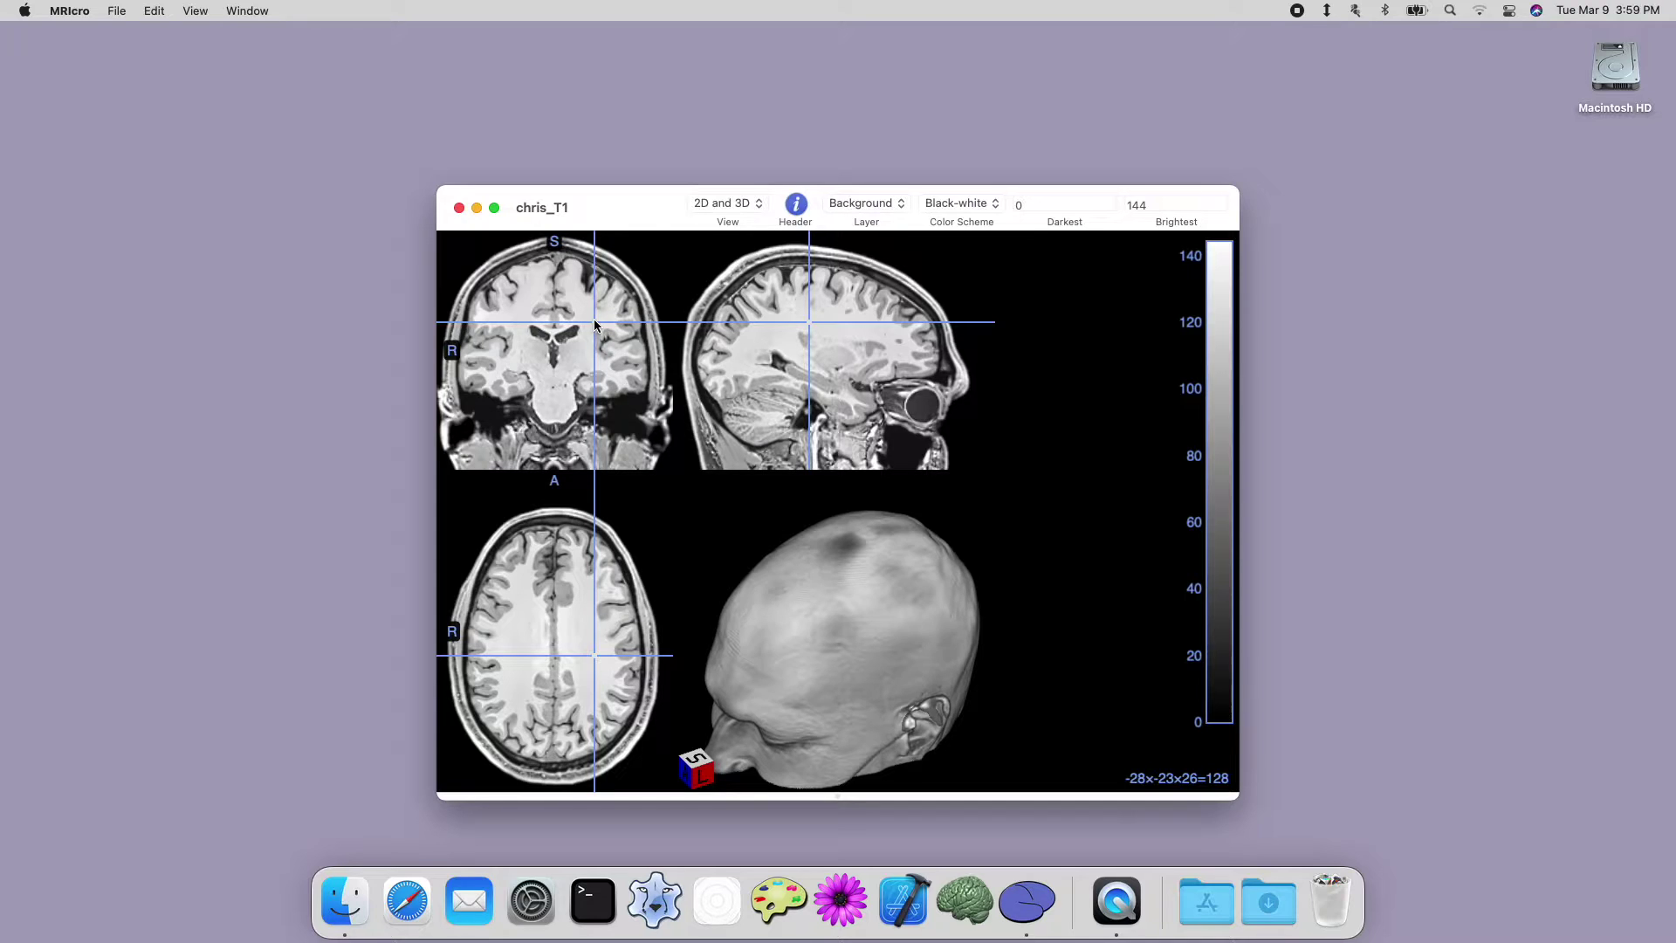
scroll(594, 318, up, 3)
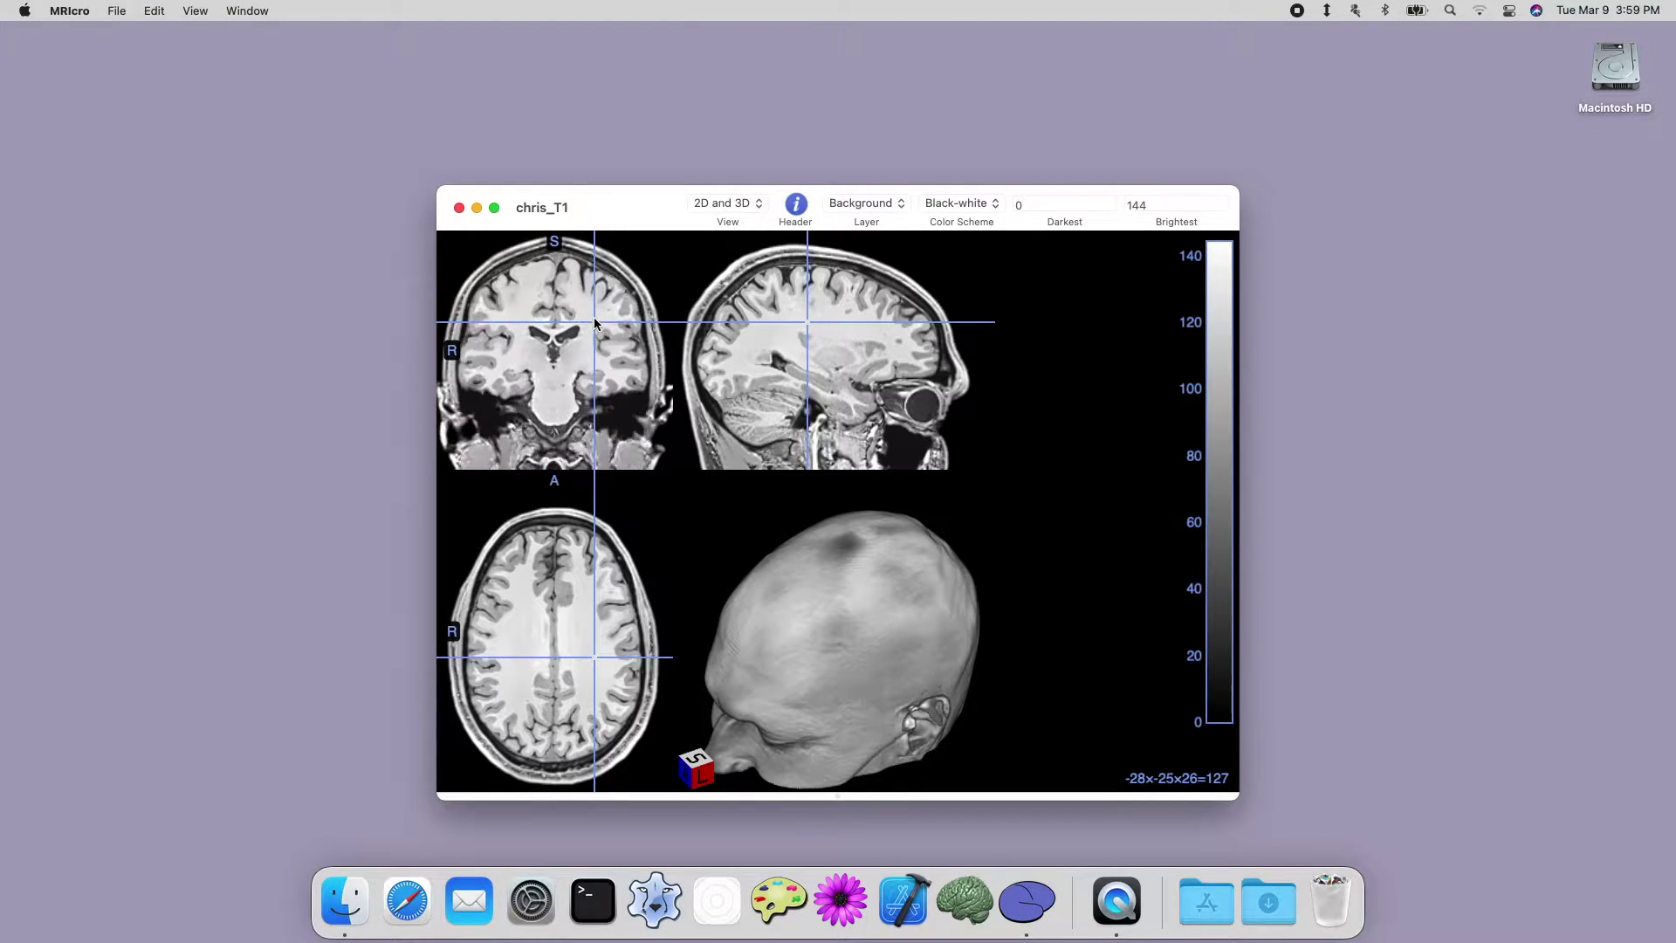
scroll(594, 323, up, 5)
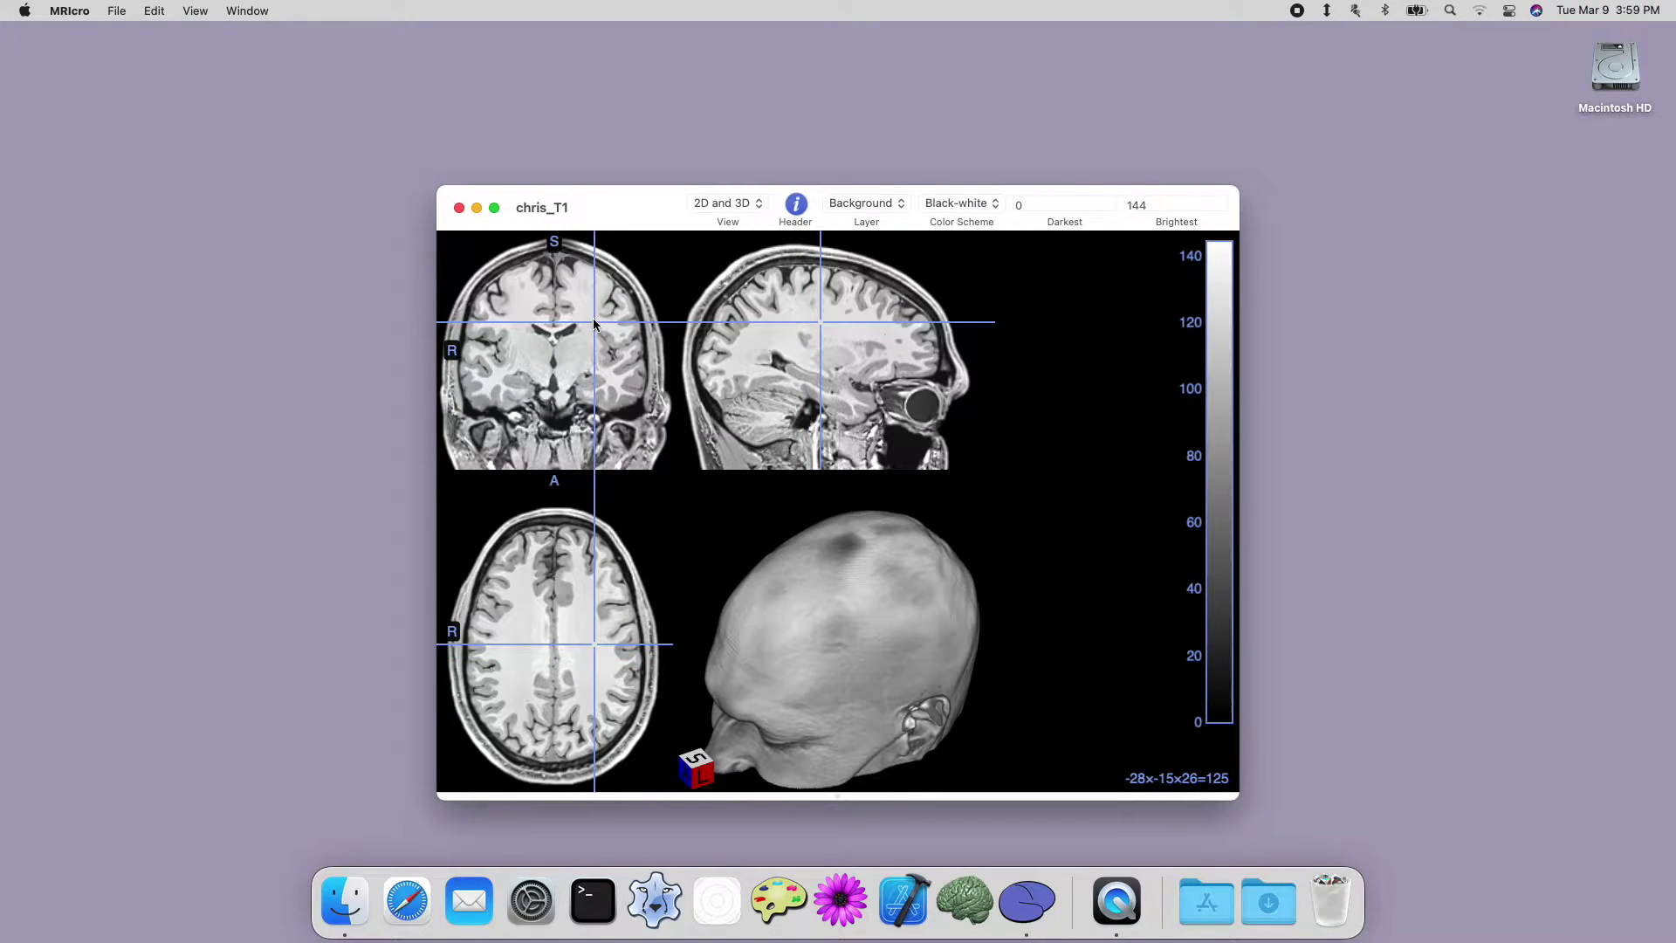
scroll(593, 323, up, 3)
scroll(594, 323, down, 5)
scroll(592, 324, down, 3)
scroll(588, 318, up, 3)
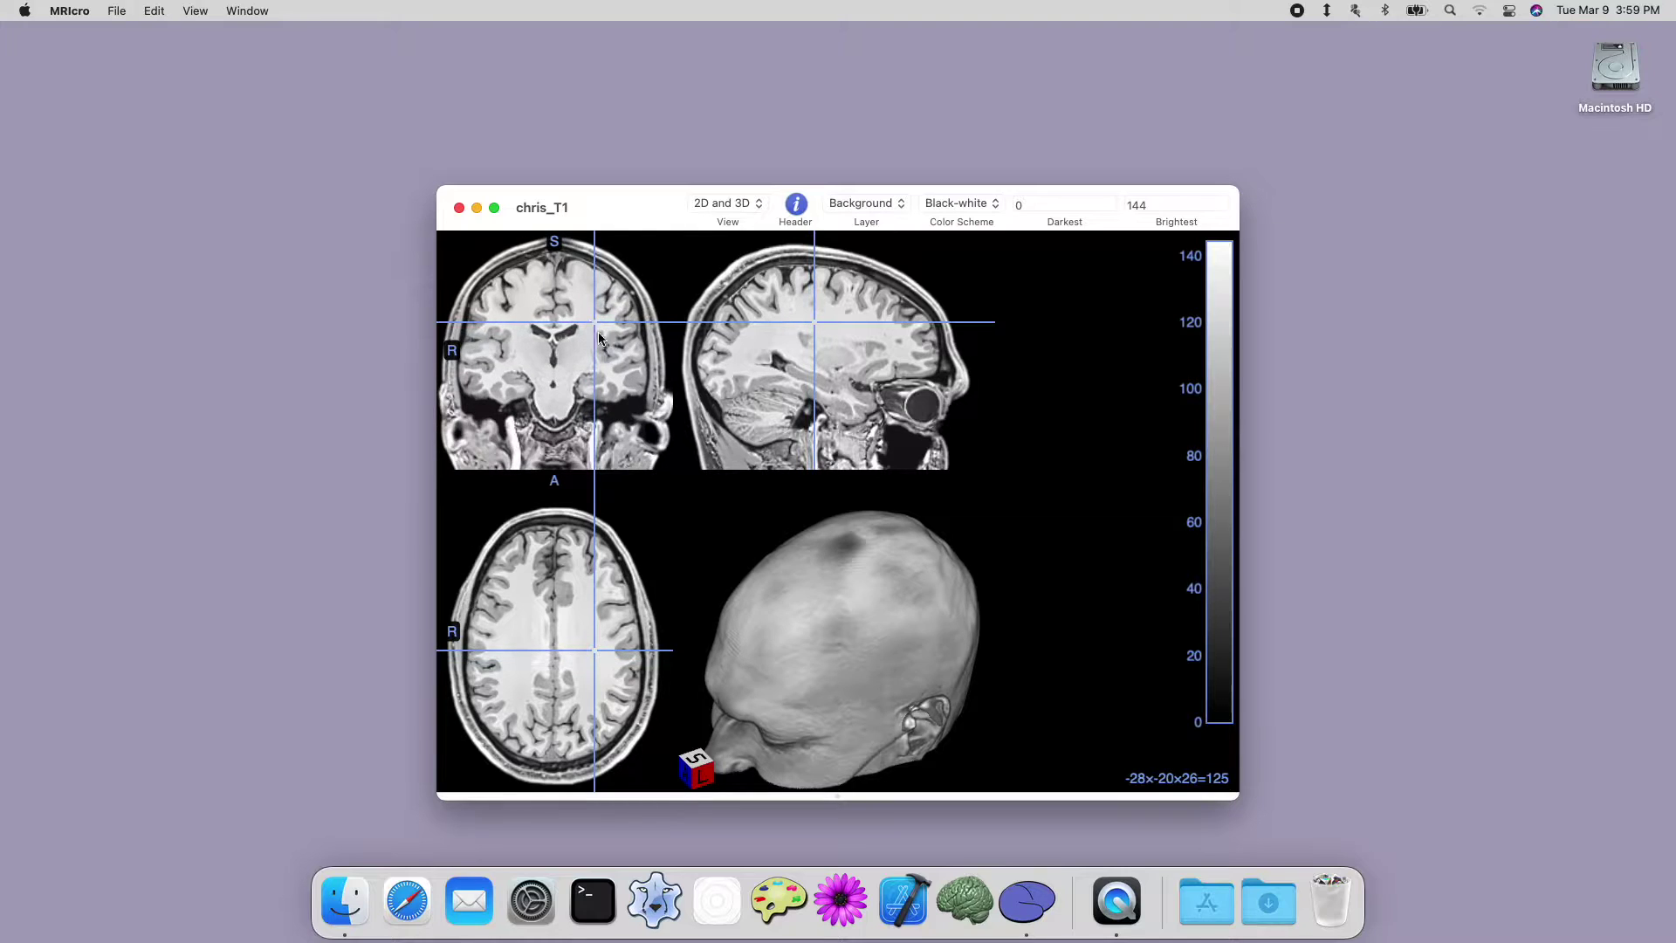
mouse_move(802, 590)
mouse_down()
mouse_move(864, 628)
mouse_move(909, 568)
mouse_move(811, 605)
mouse_move(834, 597)
mouse_up()
right_drag(820, 578, 774, 557)
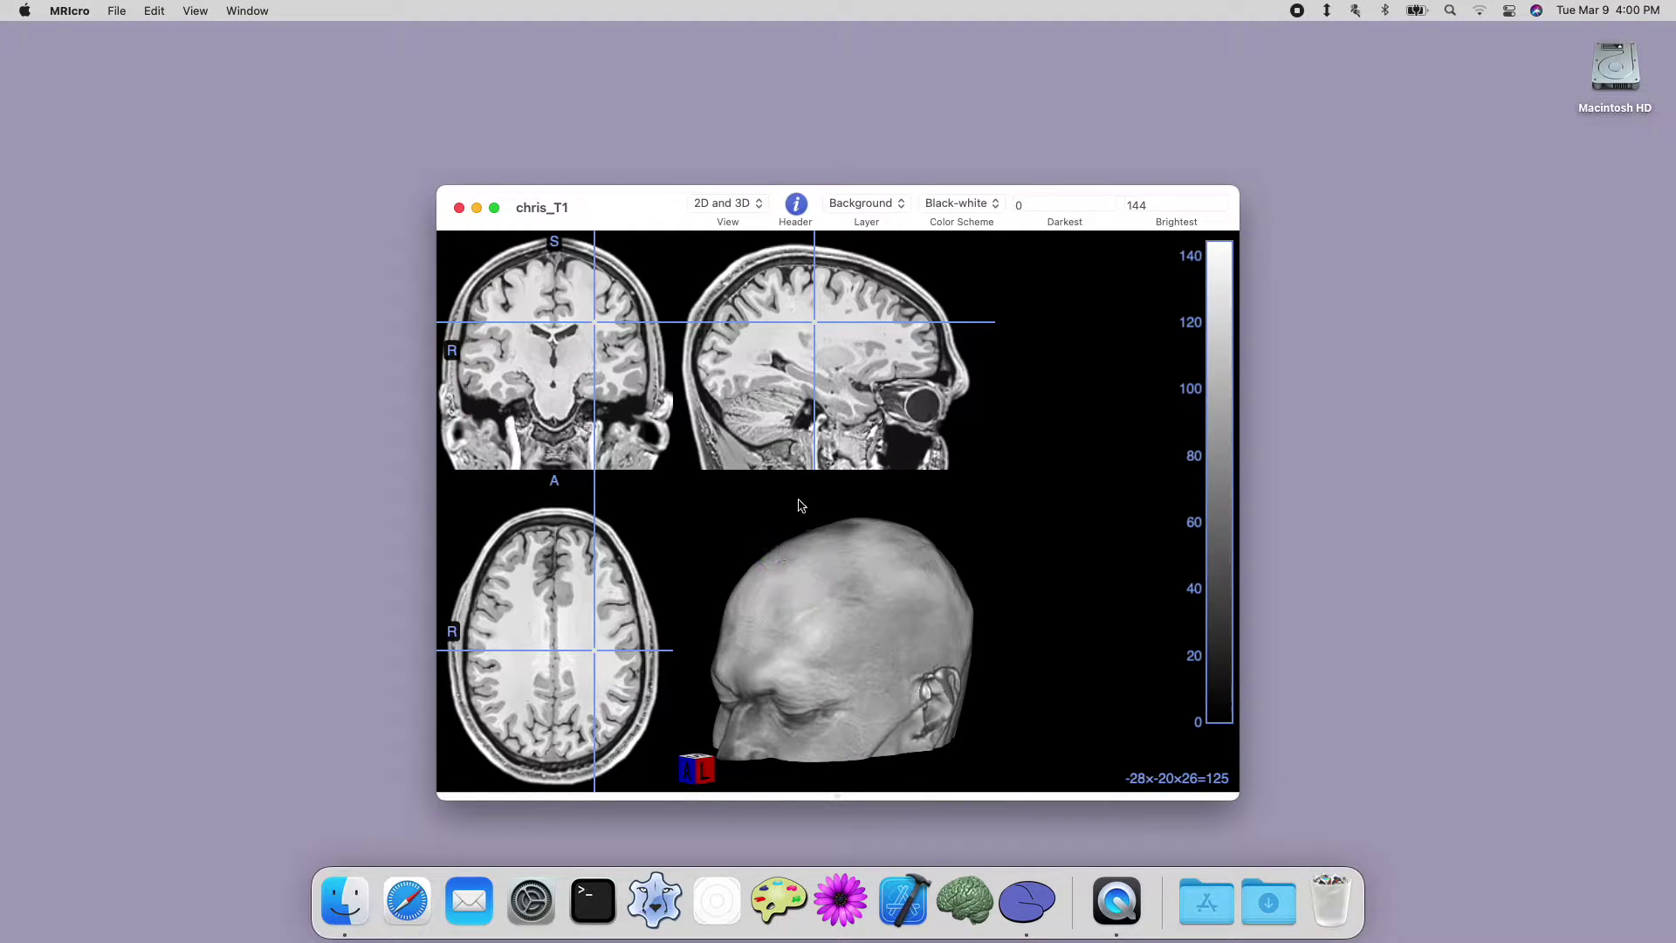
mouse_move(799, 516)
mouse_down()
mouse_move(809, 546)
mouse_move(852, 535)
mouse_move(807, 524)
mouse_up()
click(959, 206)
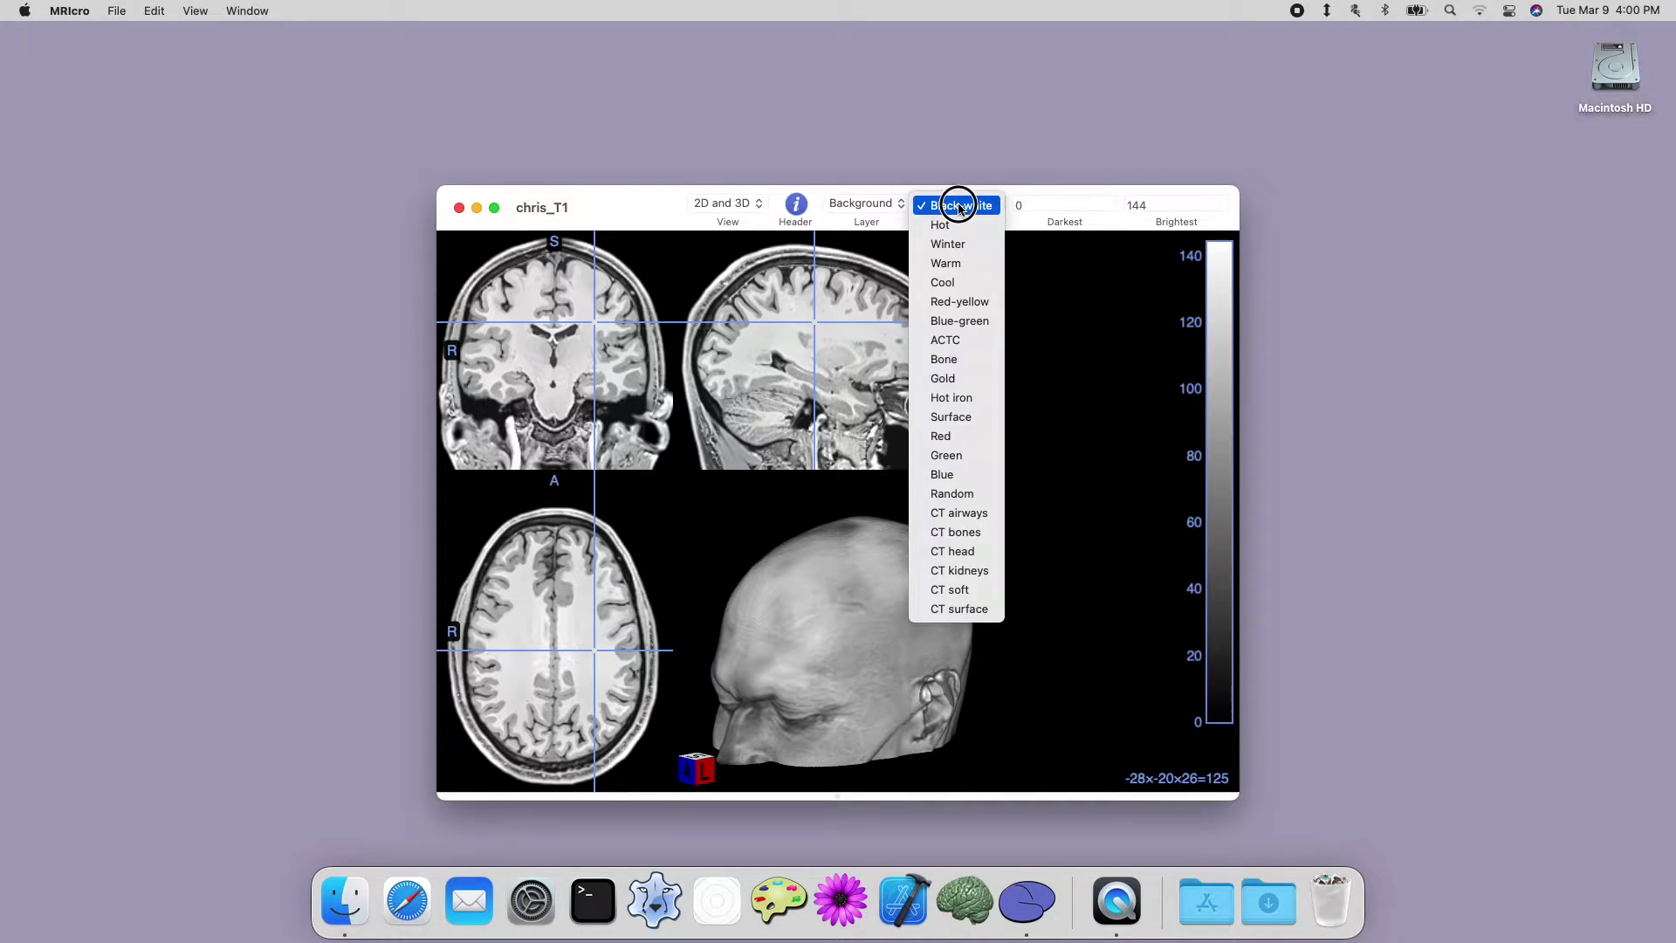
click(949, 225)
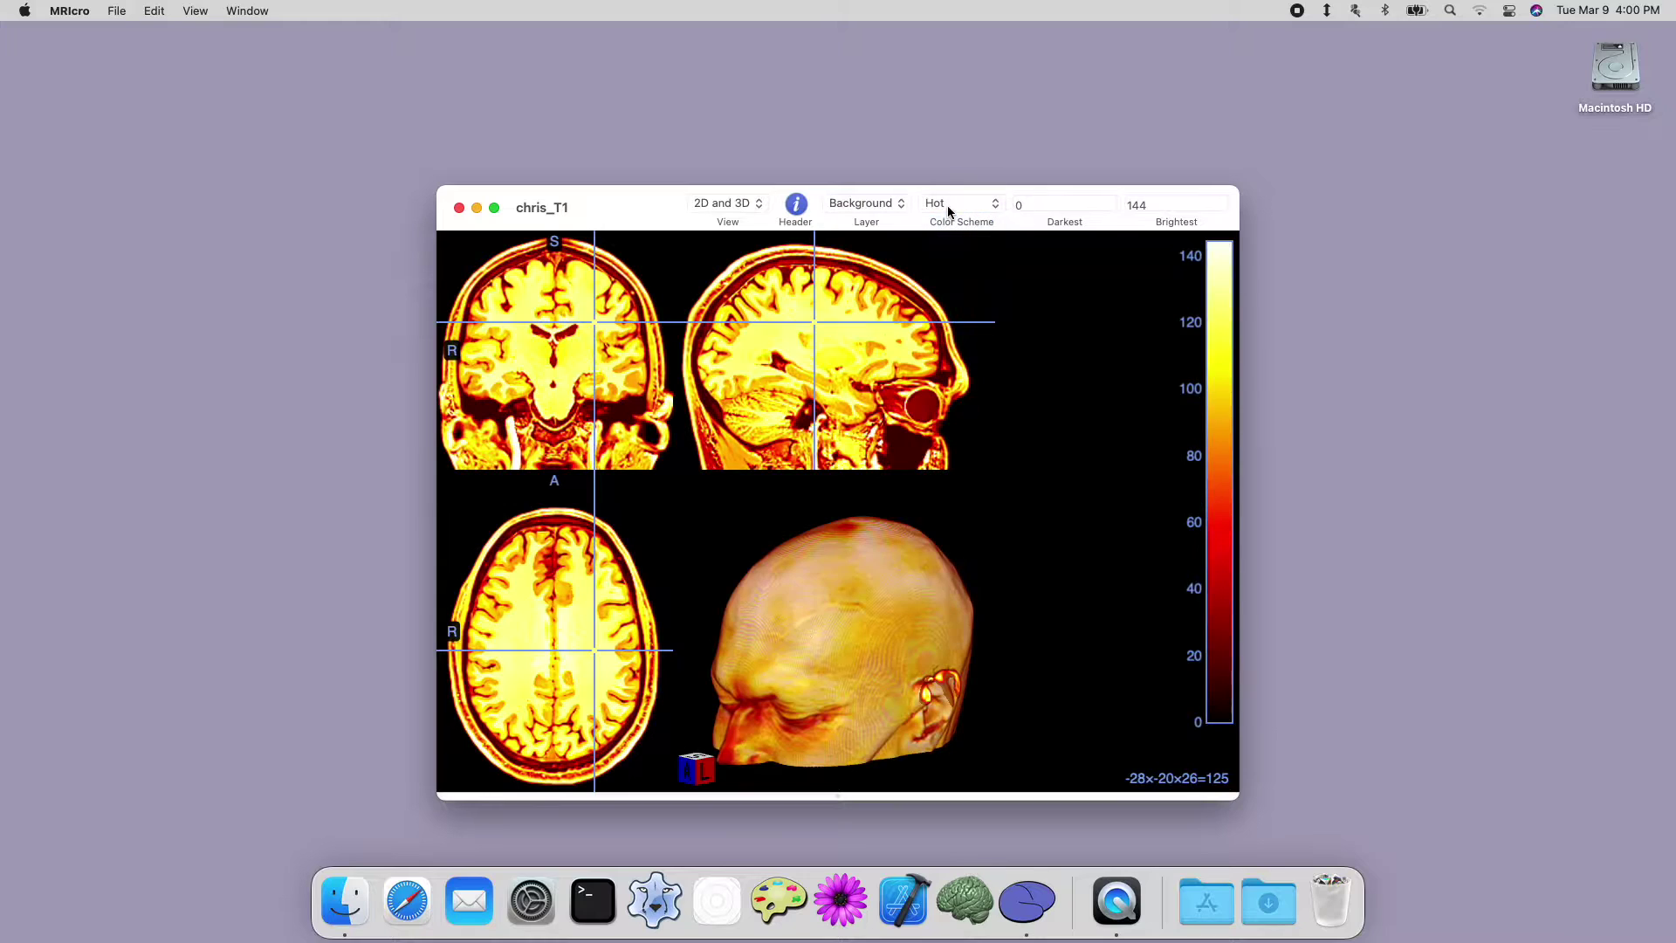
click(946, 206)
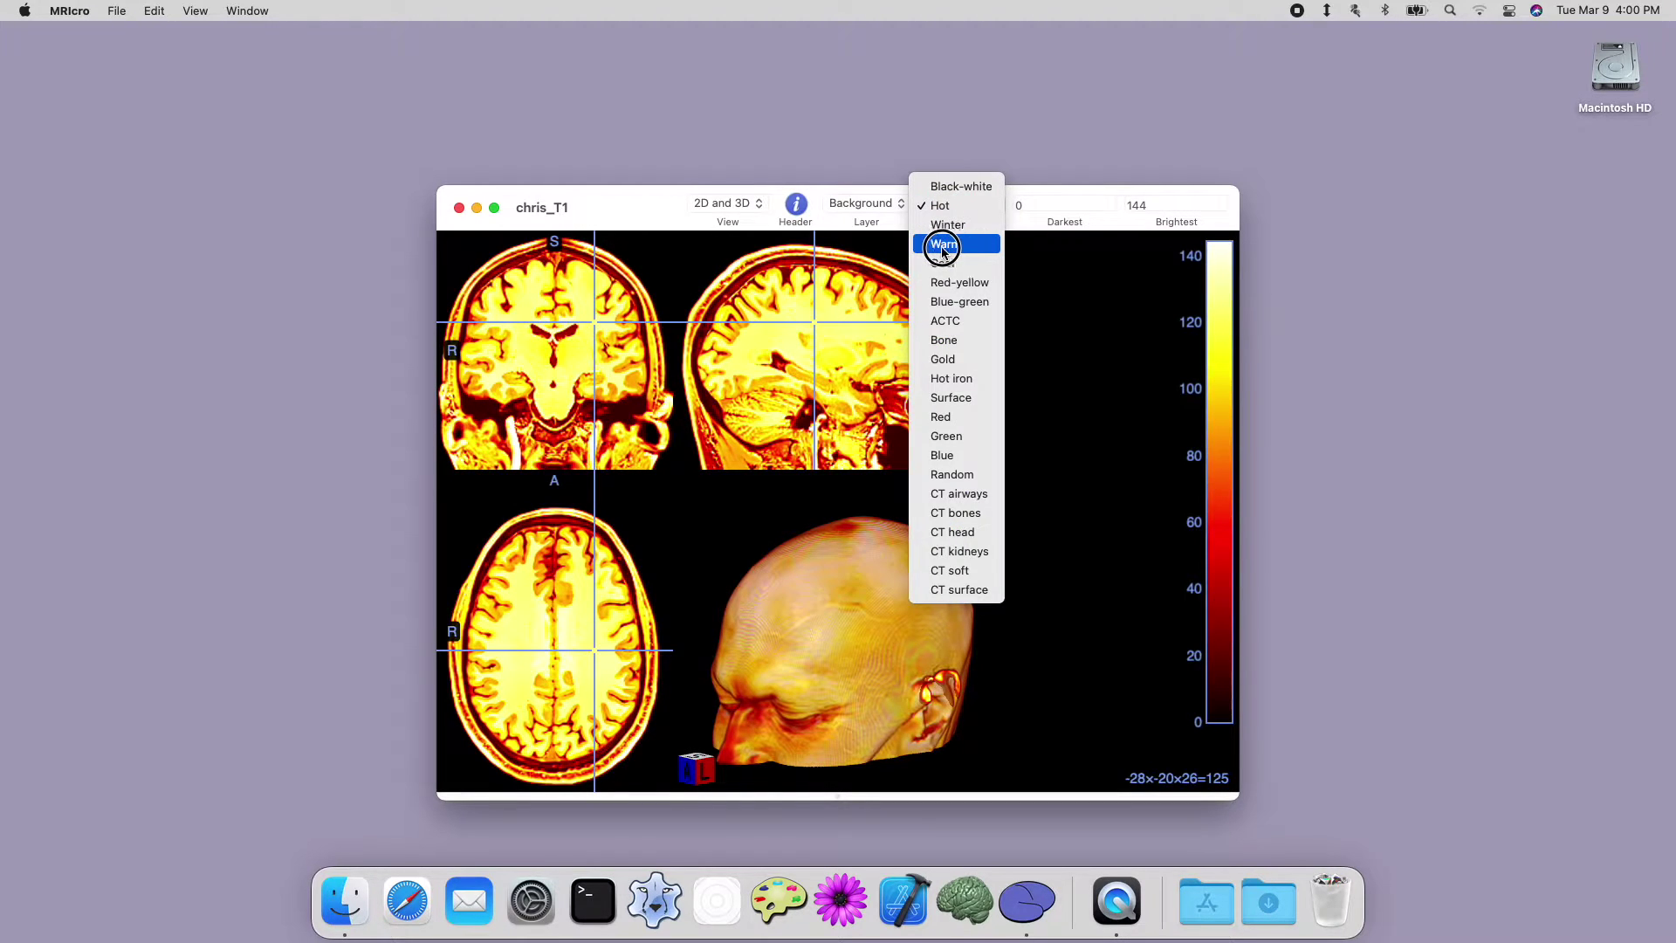
click(943, 247)
click(943, 207)
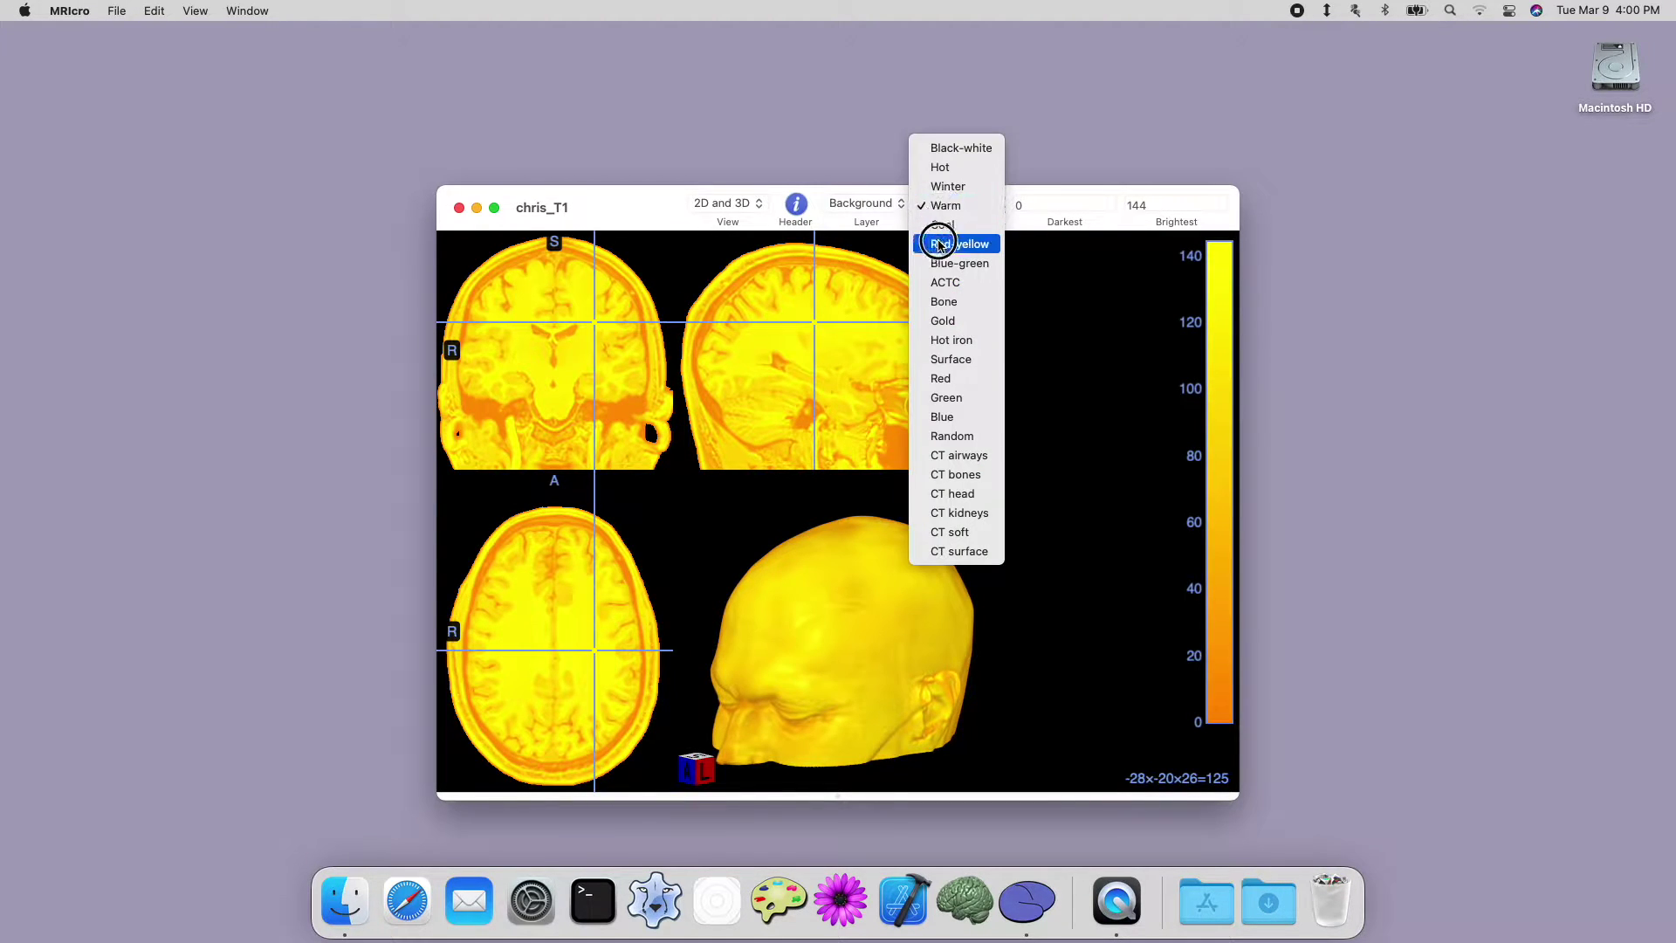
click(948, 245)
click(950, 202)
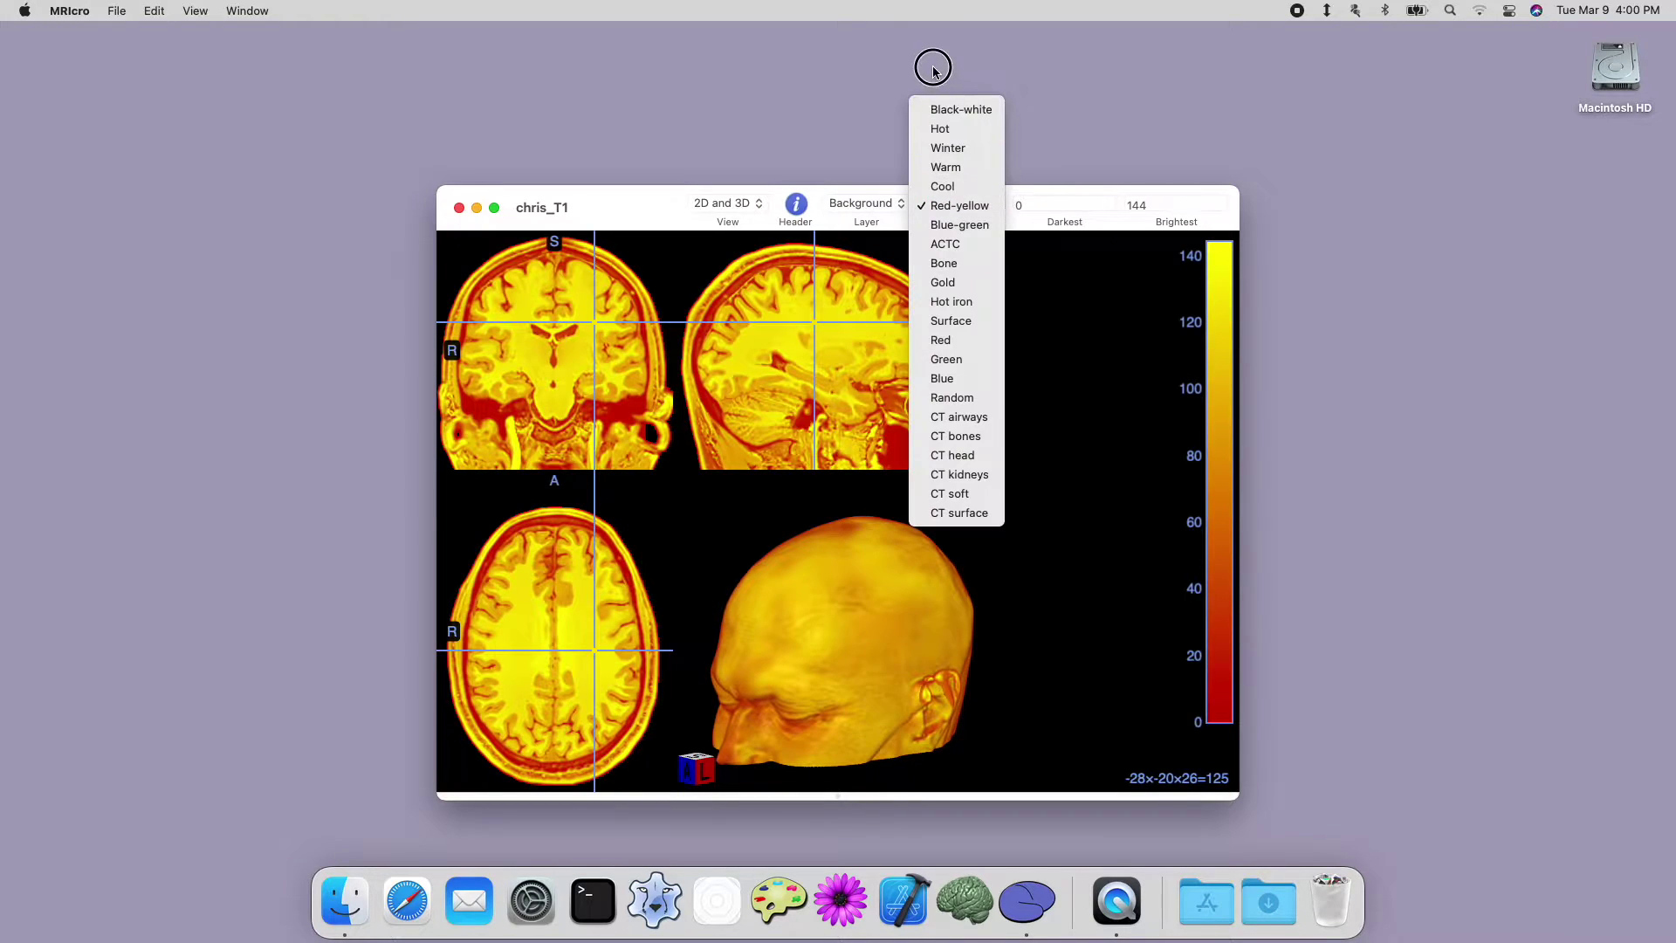
click(954, 109)
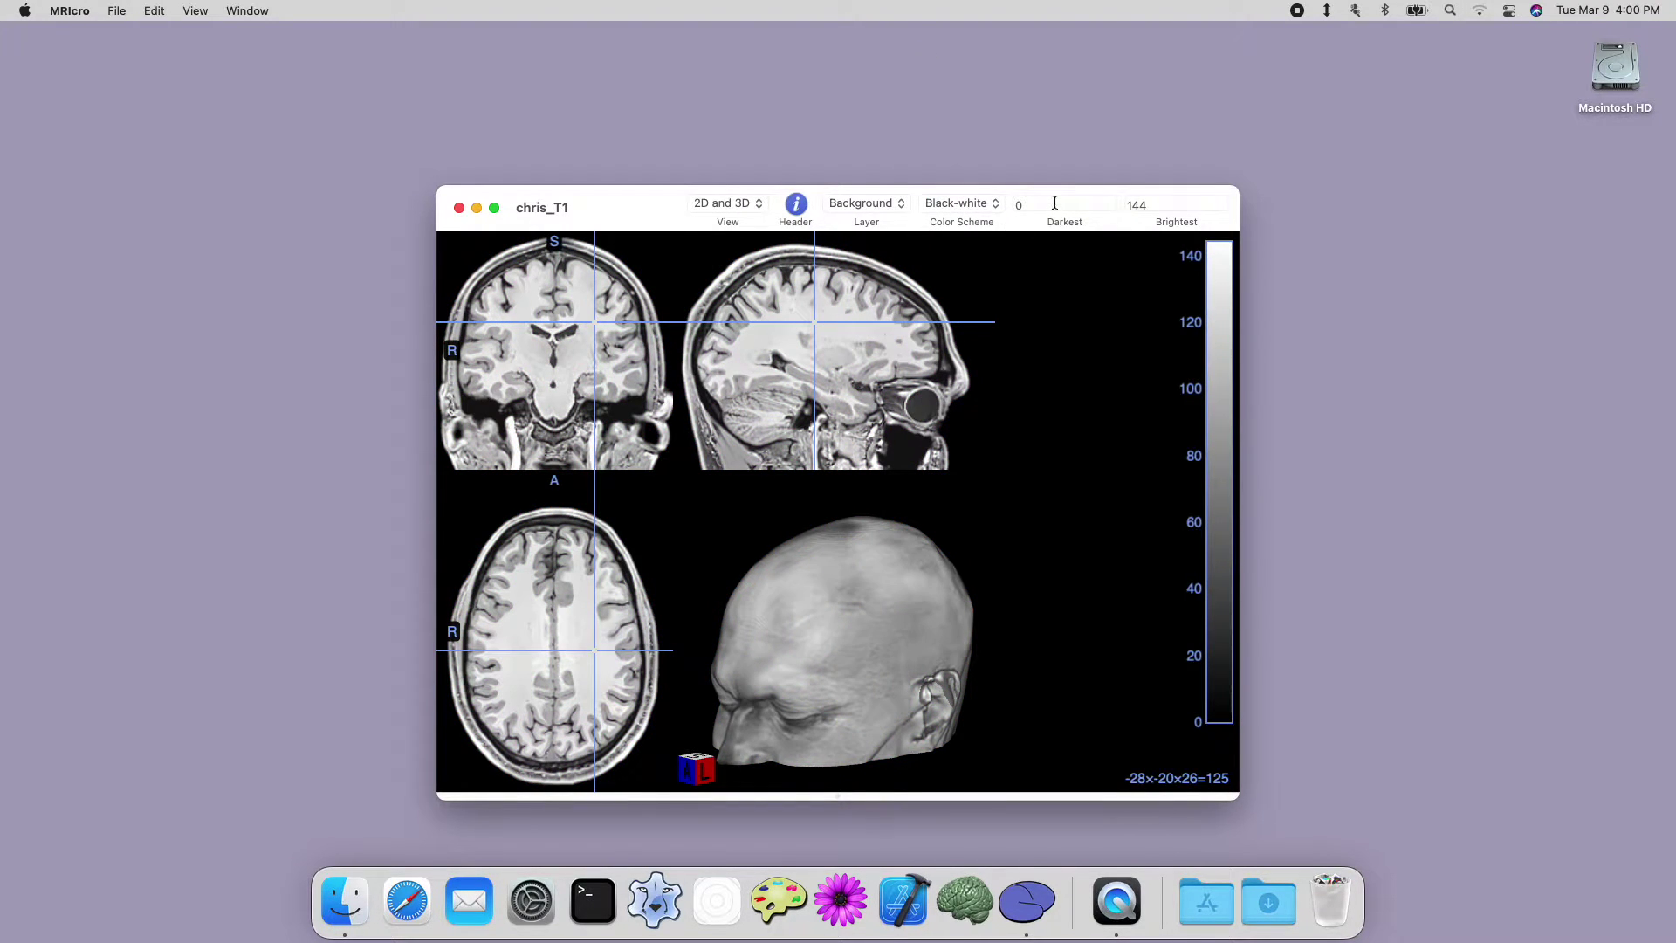
Set the chris_T1 Darkest value to 30 and Brightest to 122.
drag(1057, 203, 1016, 203)
text(30)
click(1134, 204)
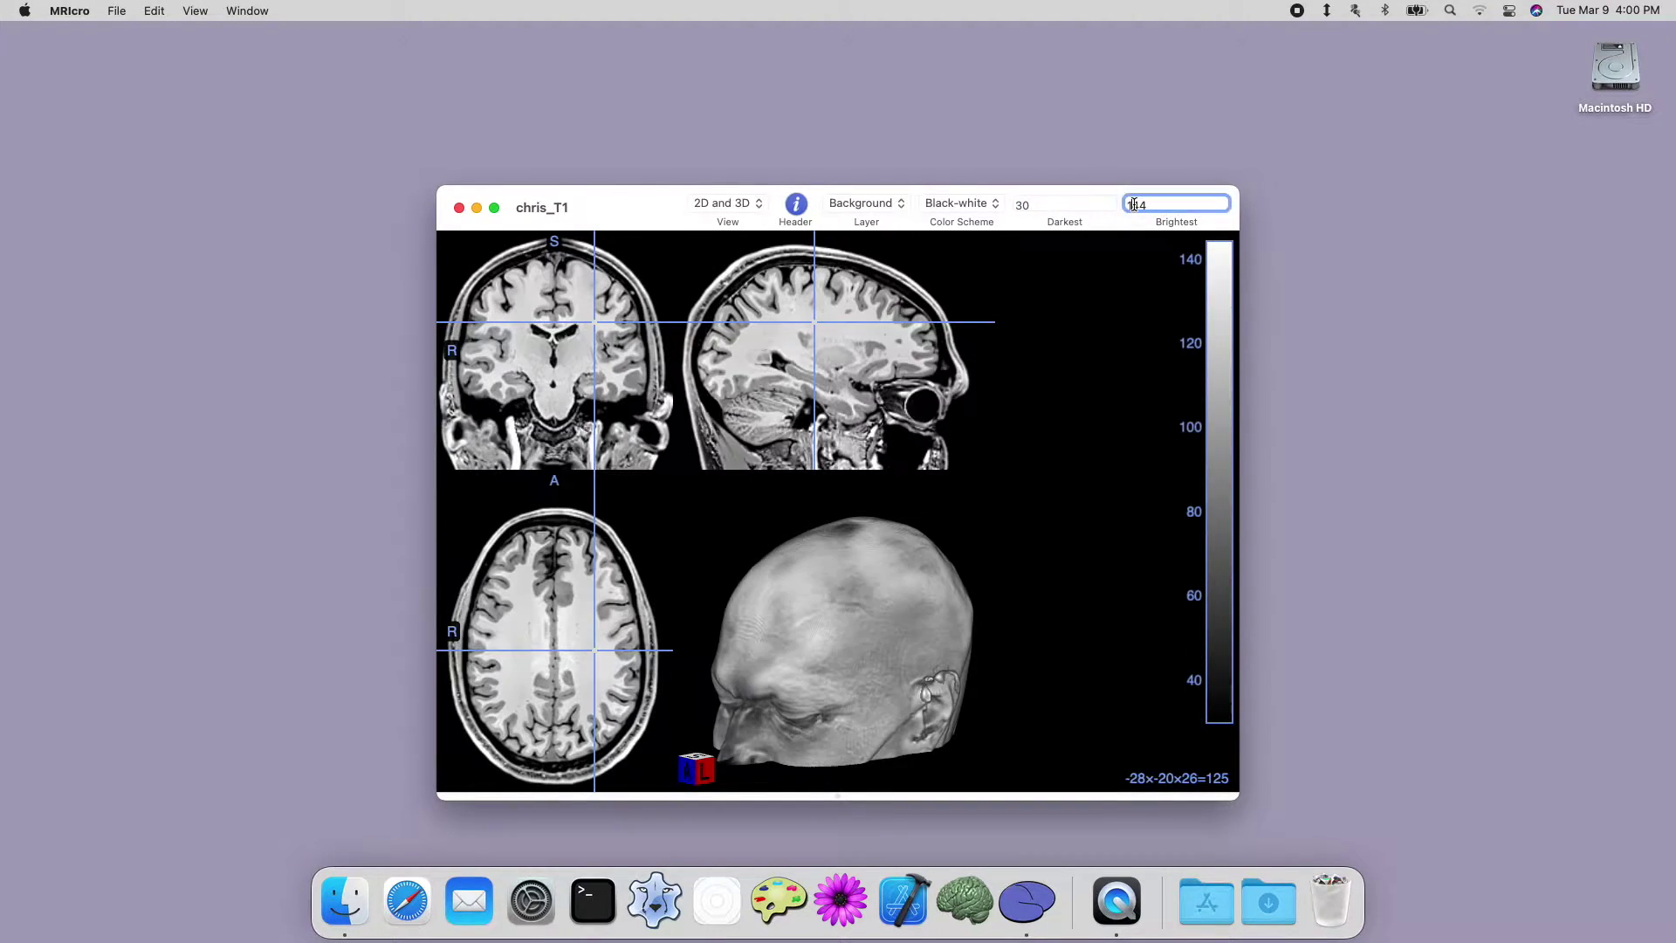
double_click(1137, 204)
text(122)
key(Tab)
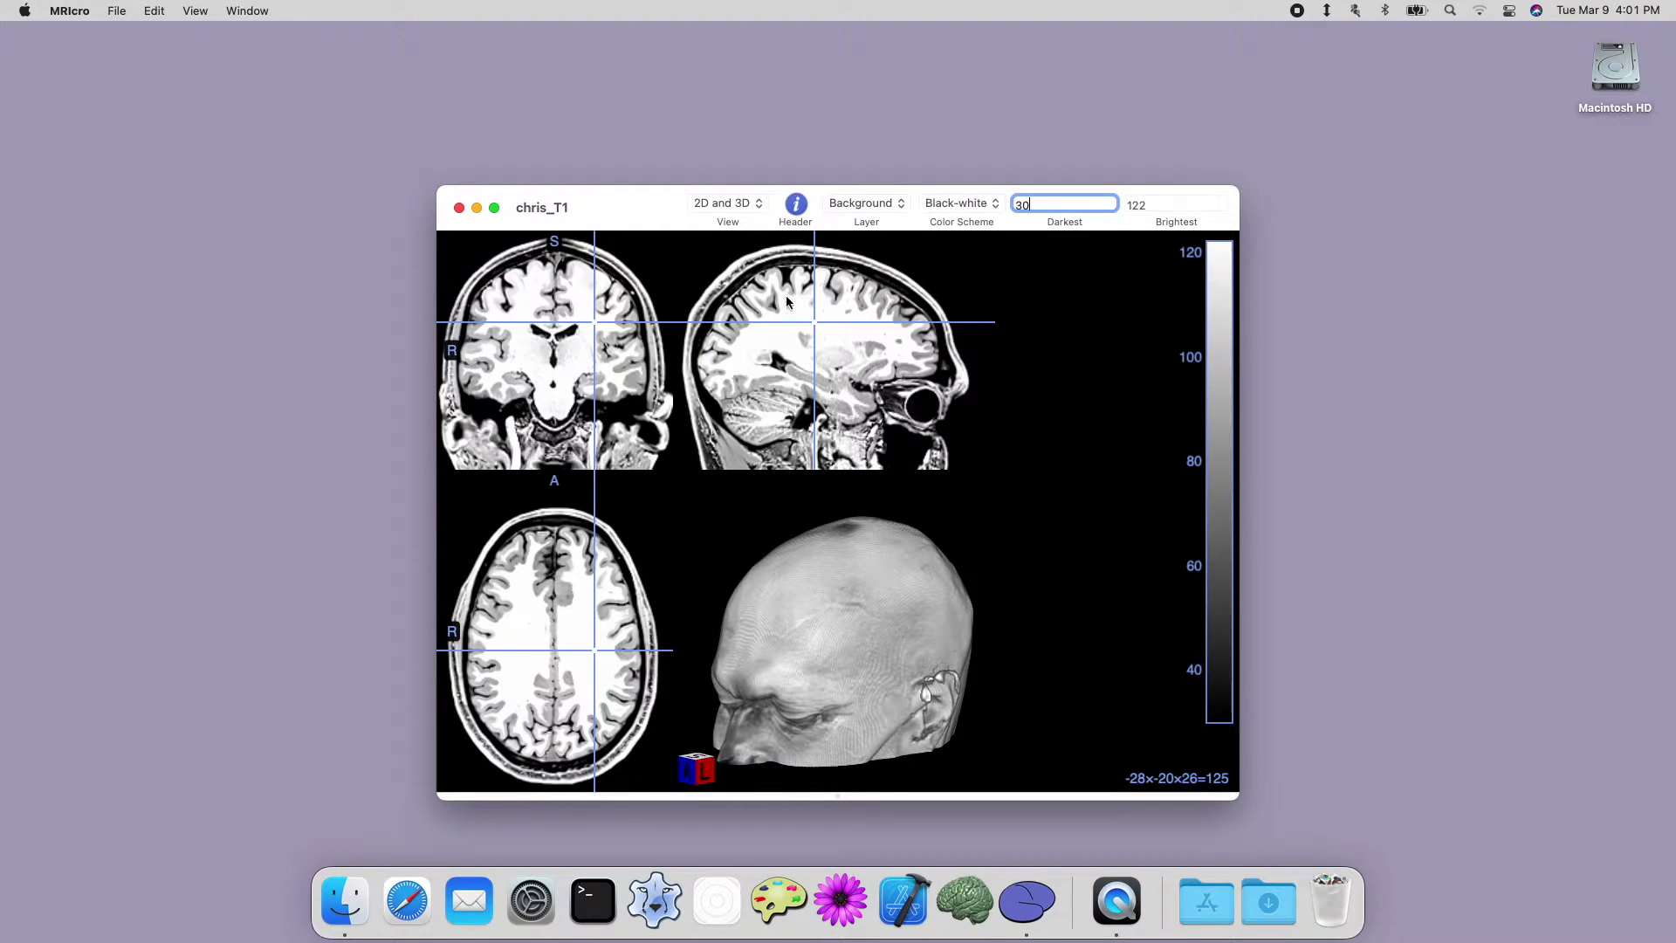
Auto-set contrast from a region on the sagittal slice, giving a 0–153 range.
click(767, 298)
drag(767, 298, 852, 376)
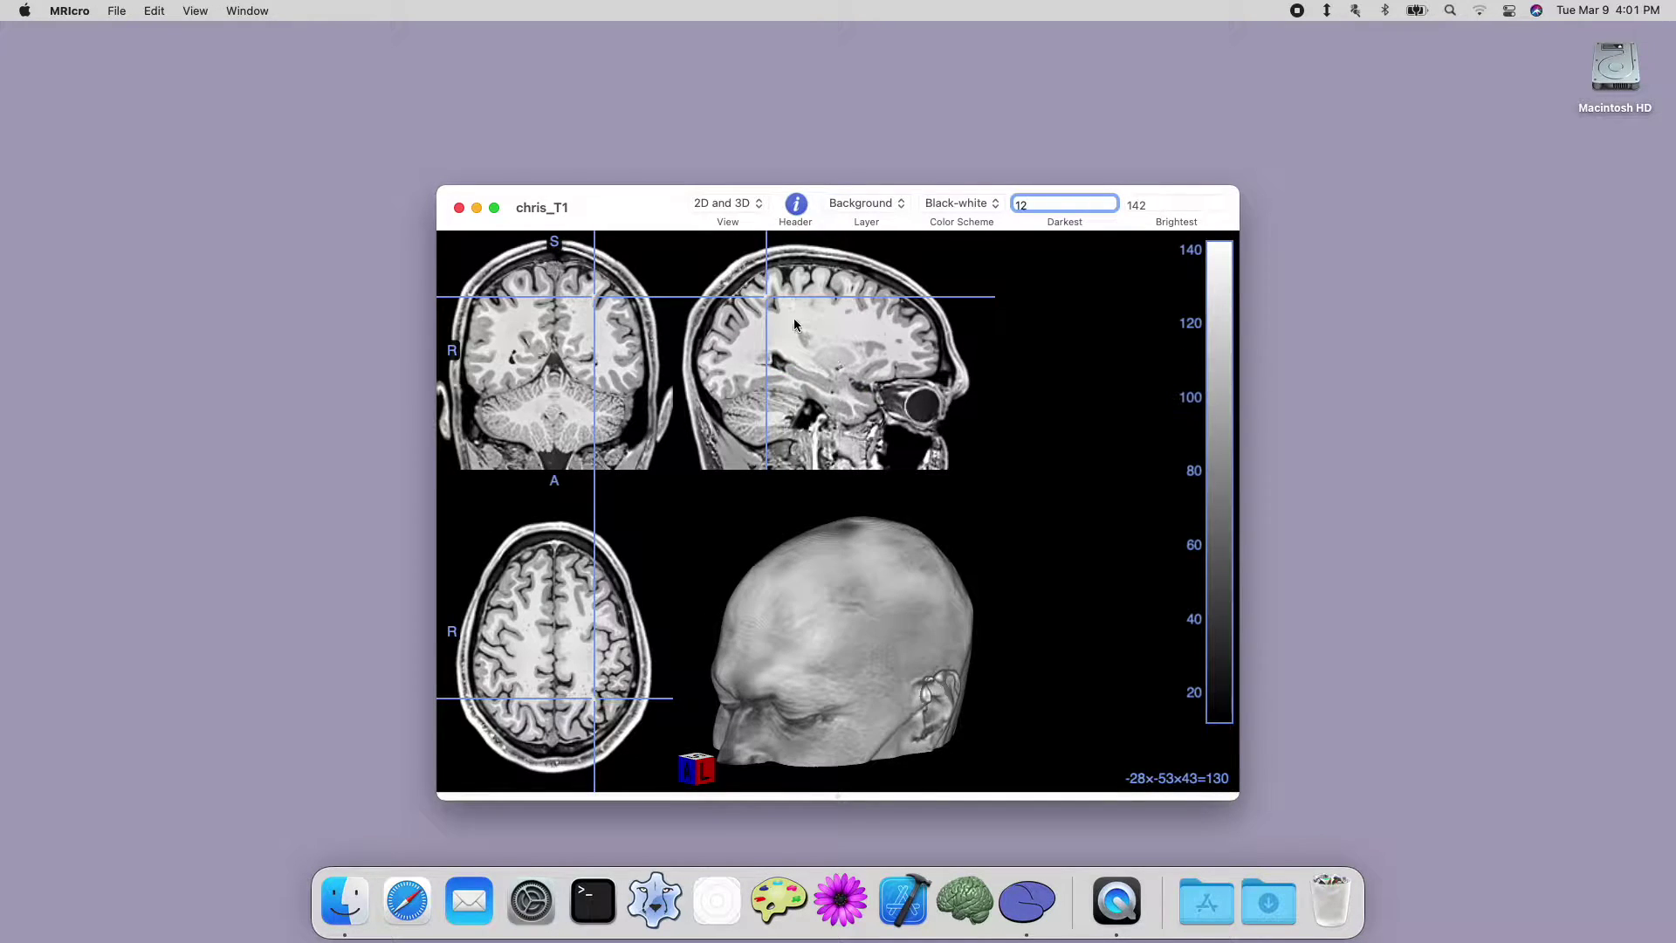
drag(793, 318, 828, 347)
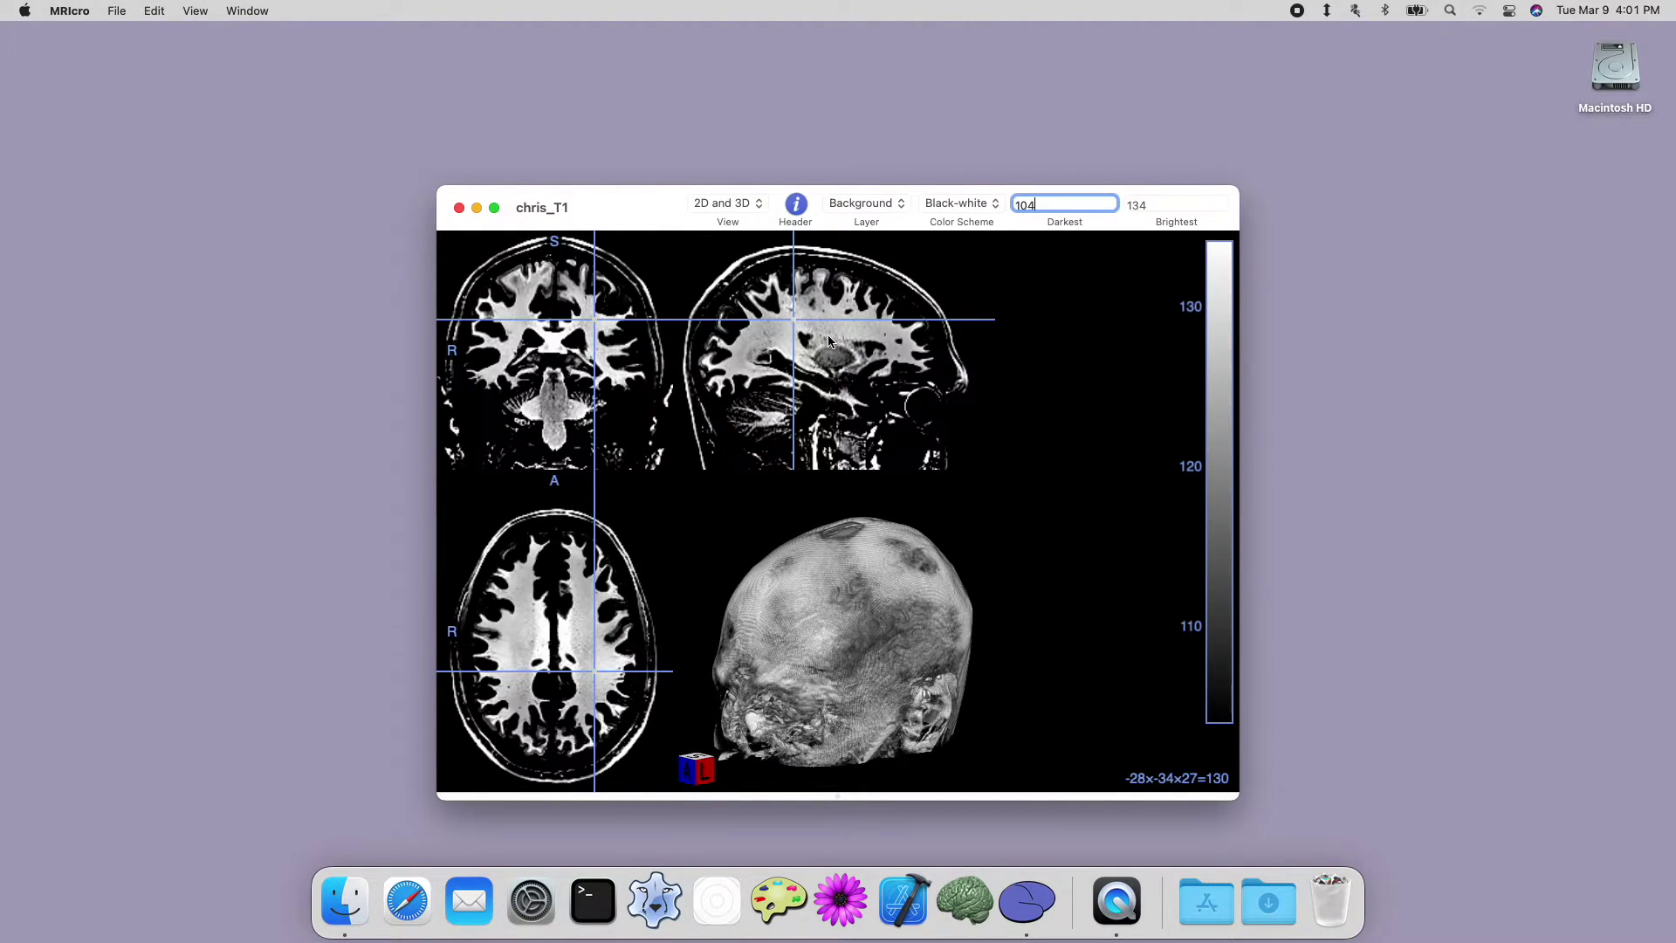
drag(797, 260, 864, 329)
mouse_move(899, 561)
mouse_down()
mouse_move(831, 524)
mouse_move(899, 562)
mouse_up()
Open the standard CT_abdomen.nii.gz image in place of chris_T1.
click(113, 8)
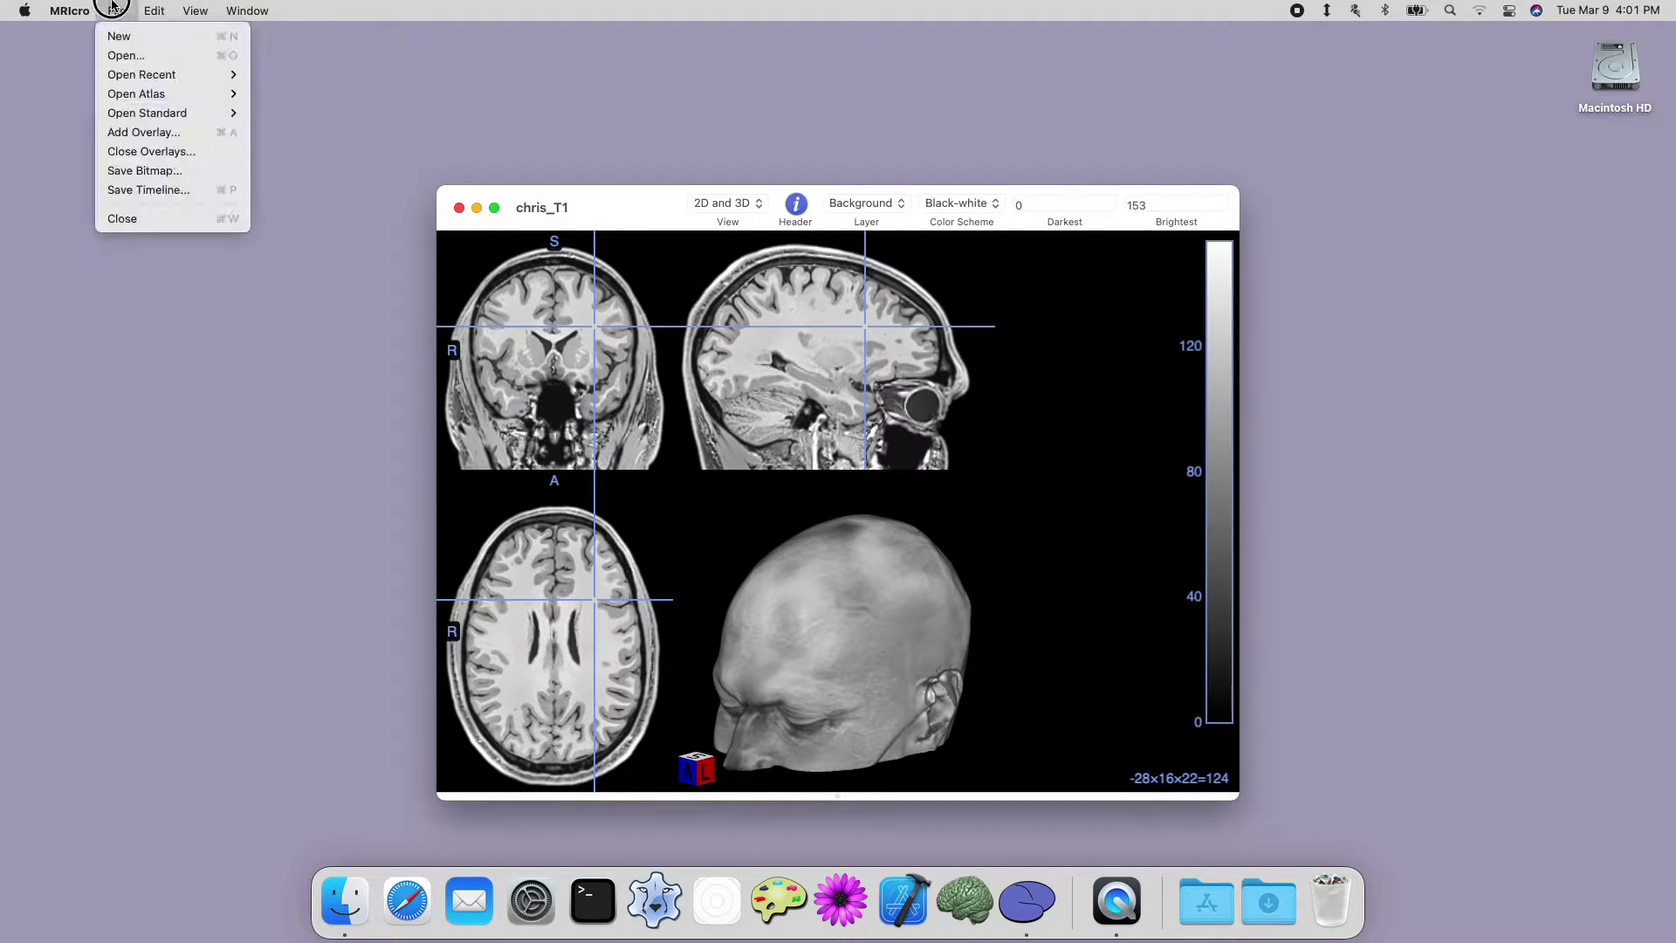
mouse_move(119, 117)
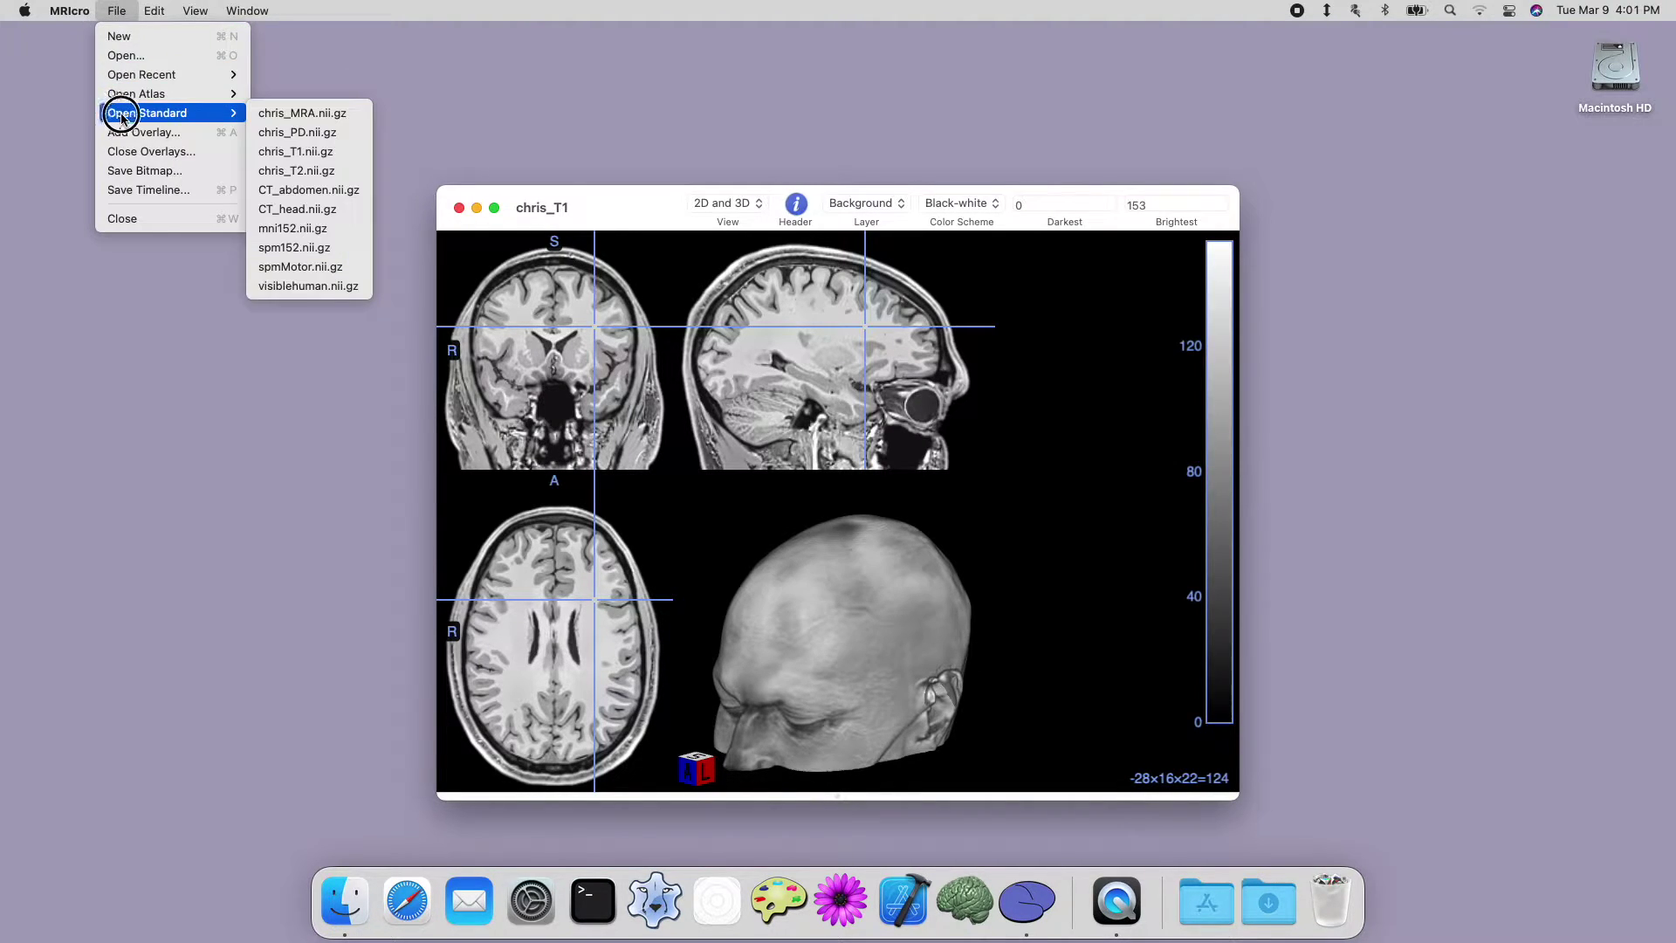
click(290, 215)
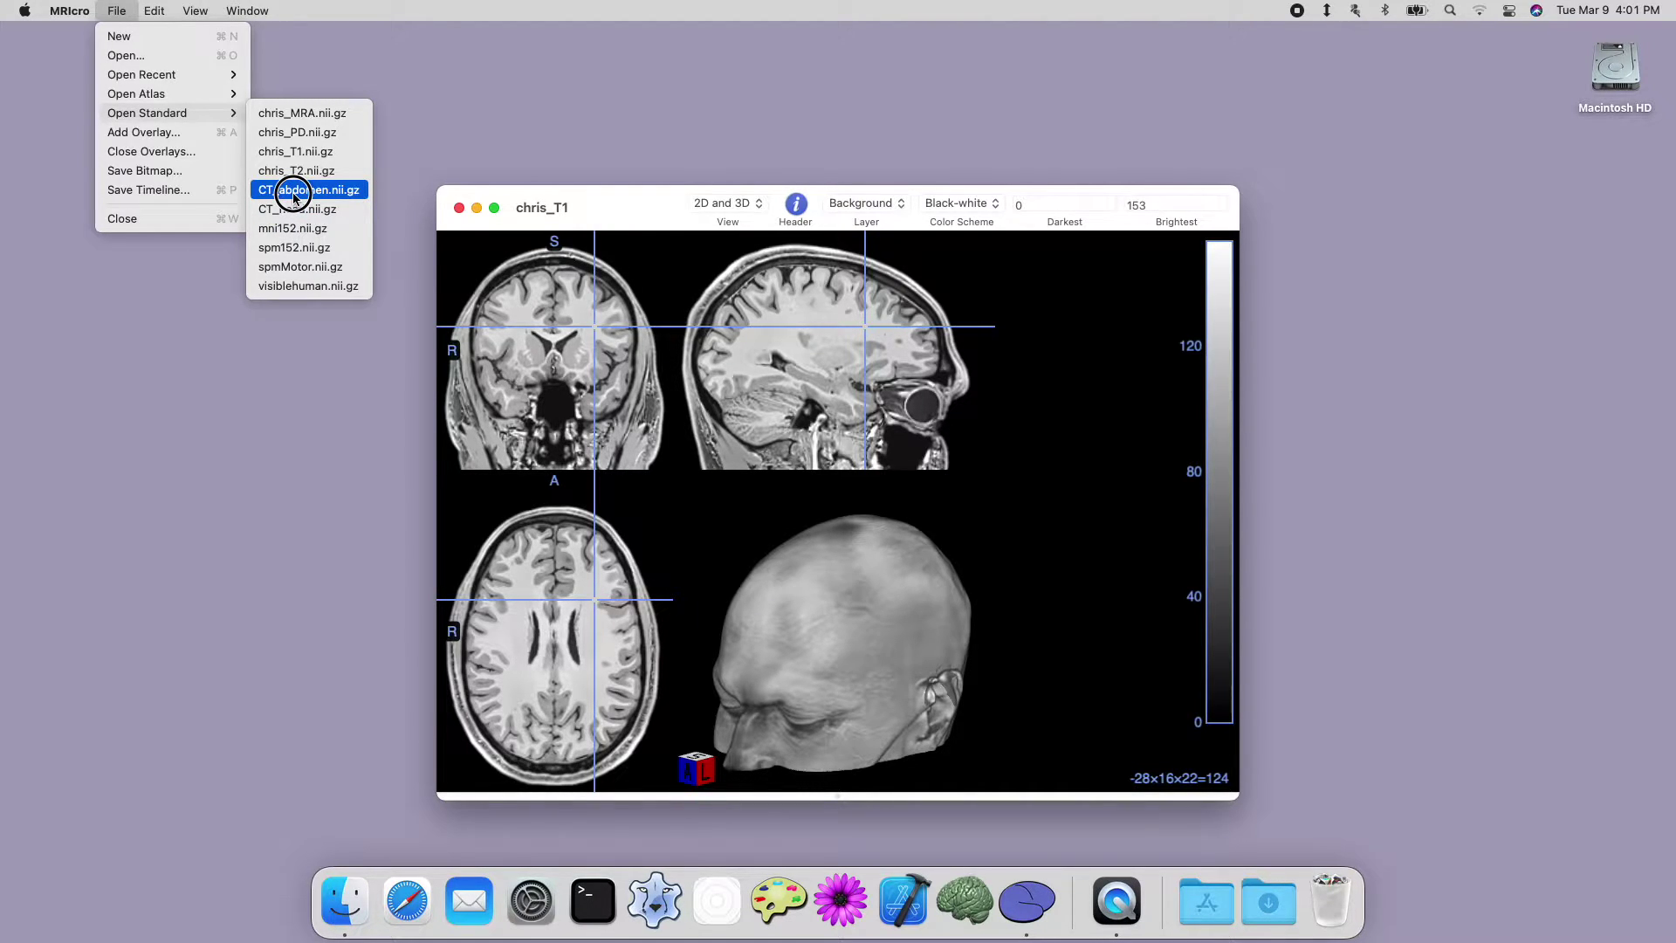
click(293, 195)
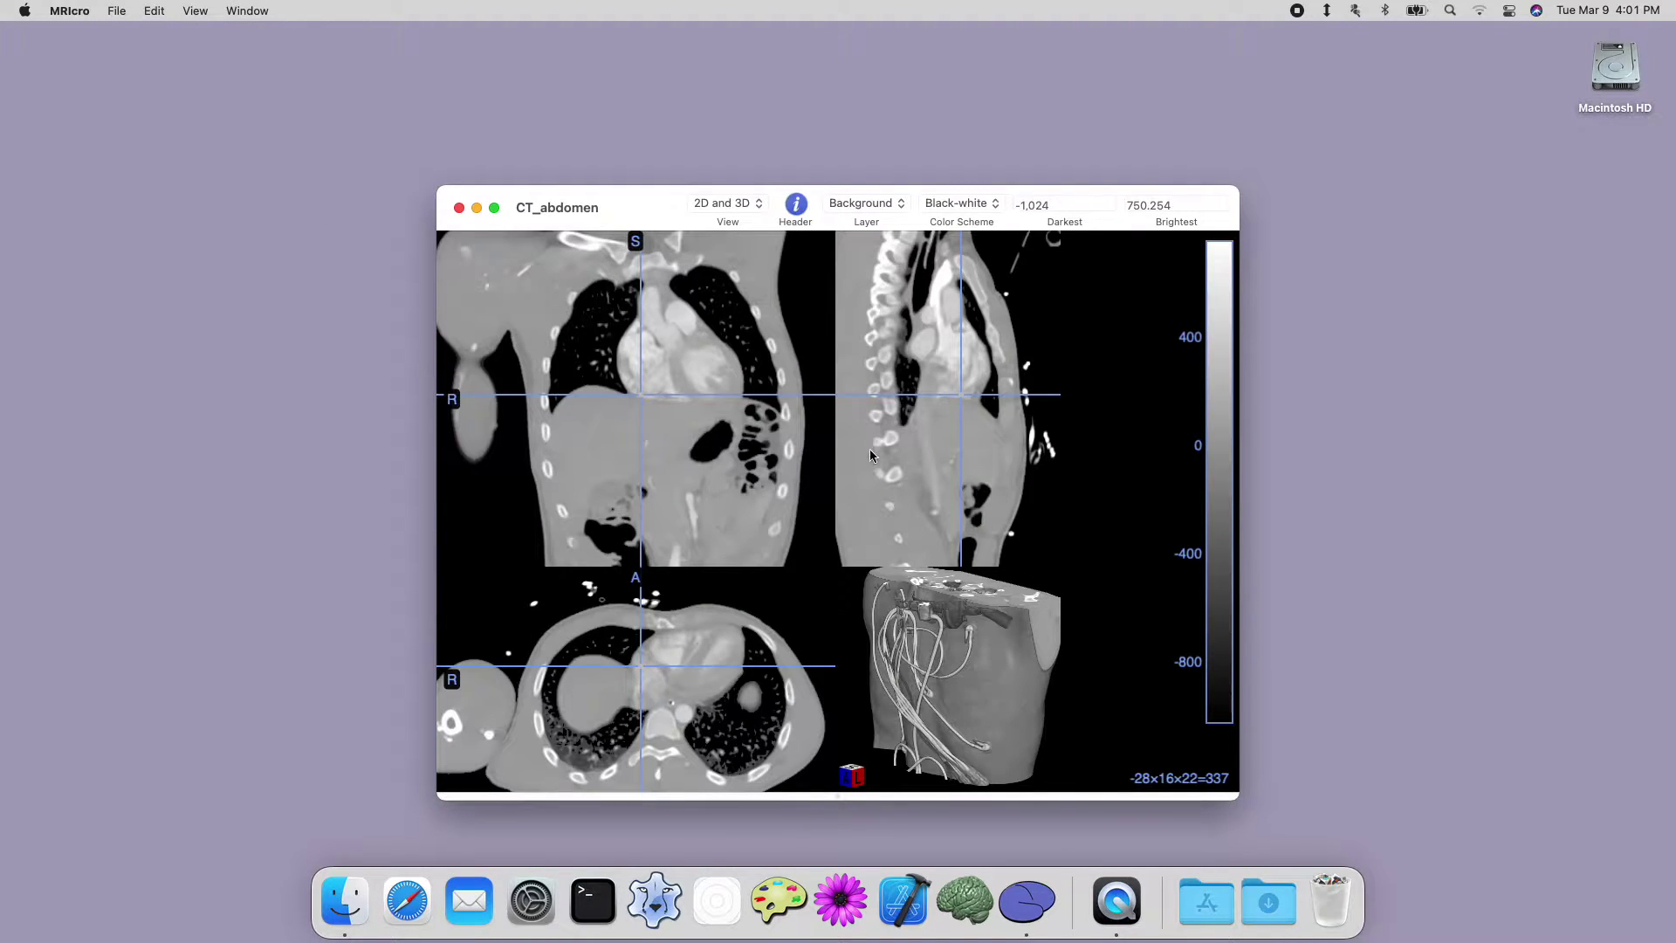
Move the crosshair around the CT_abdomen slices, then switch to the 3D-only layout.
drag(905, 644, 917, 610)
drag(939, 473, 939, 359)
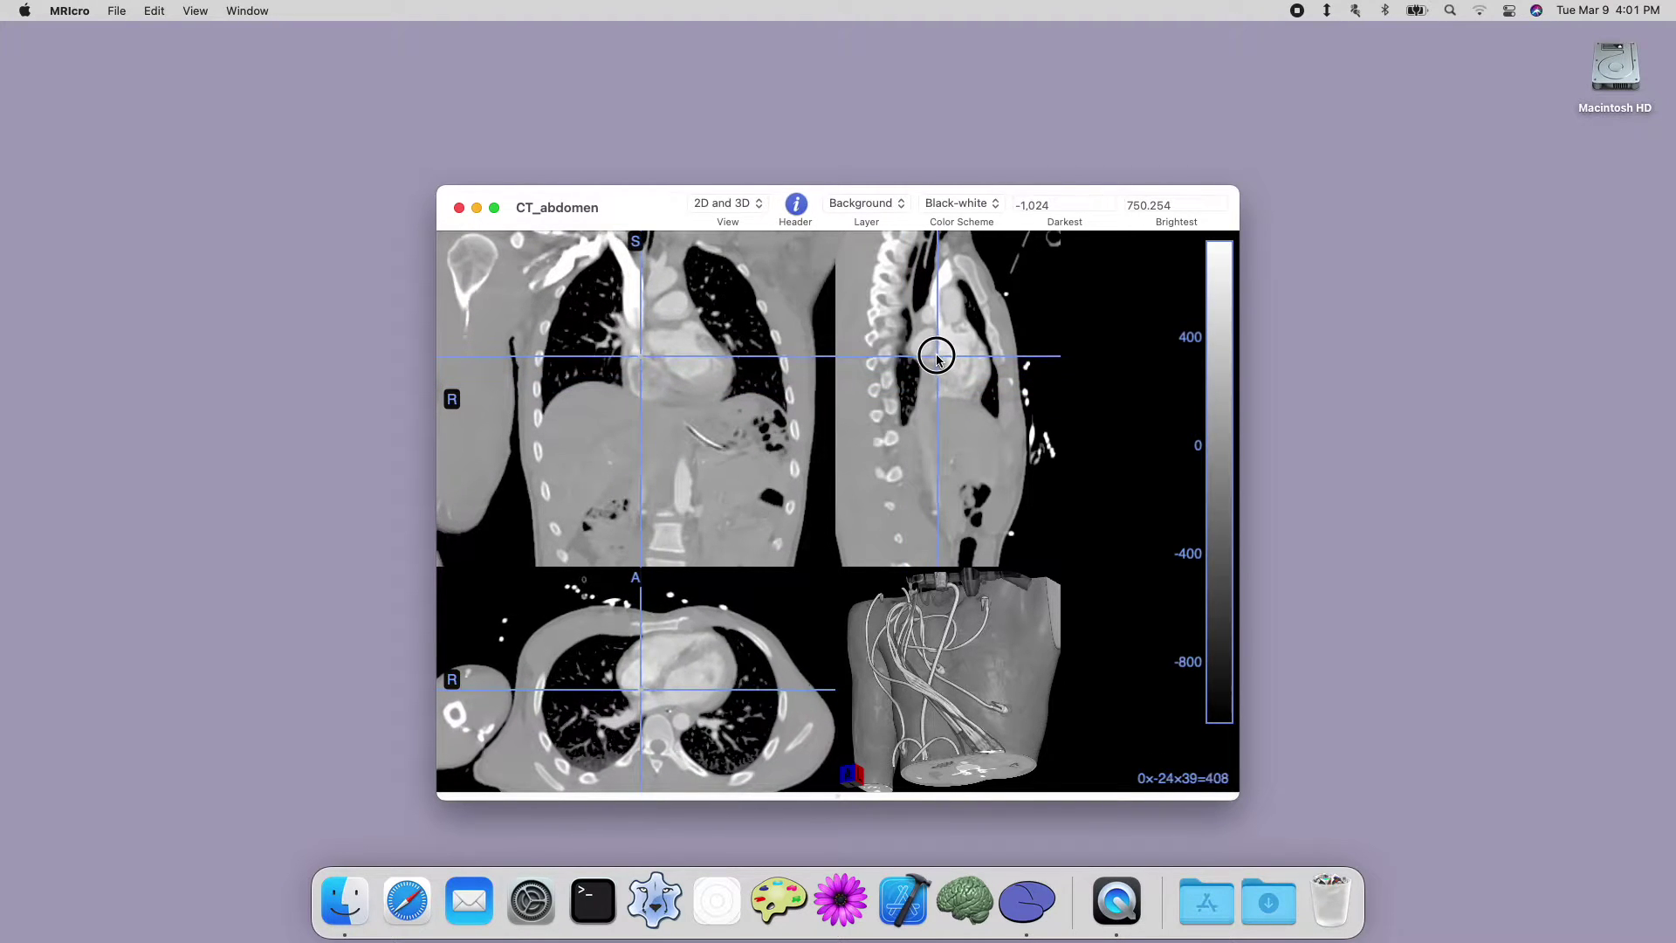
click(937, 357)
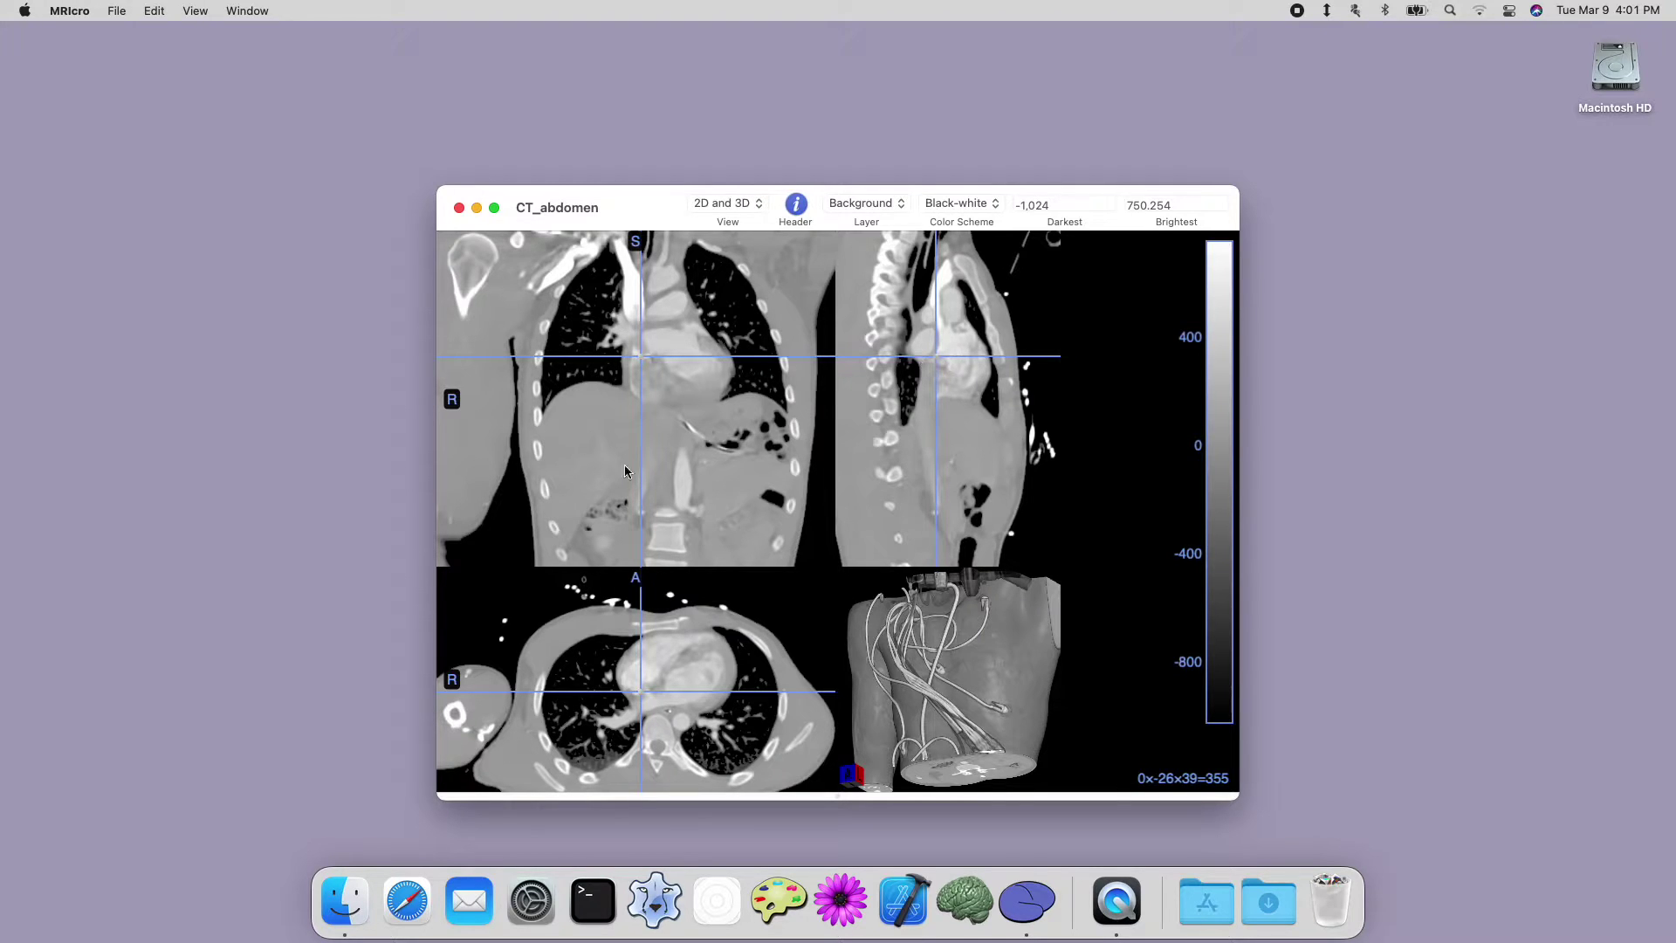
click(503, 523)
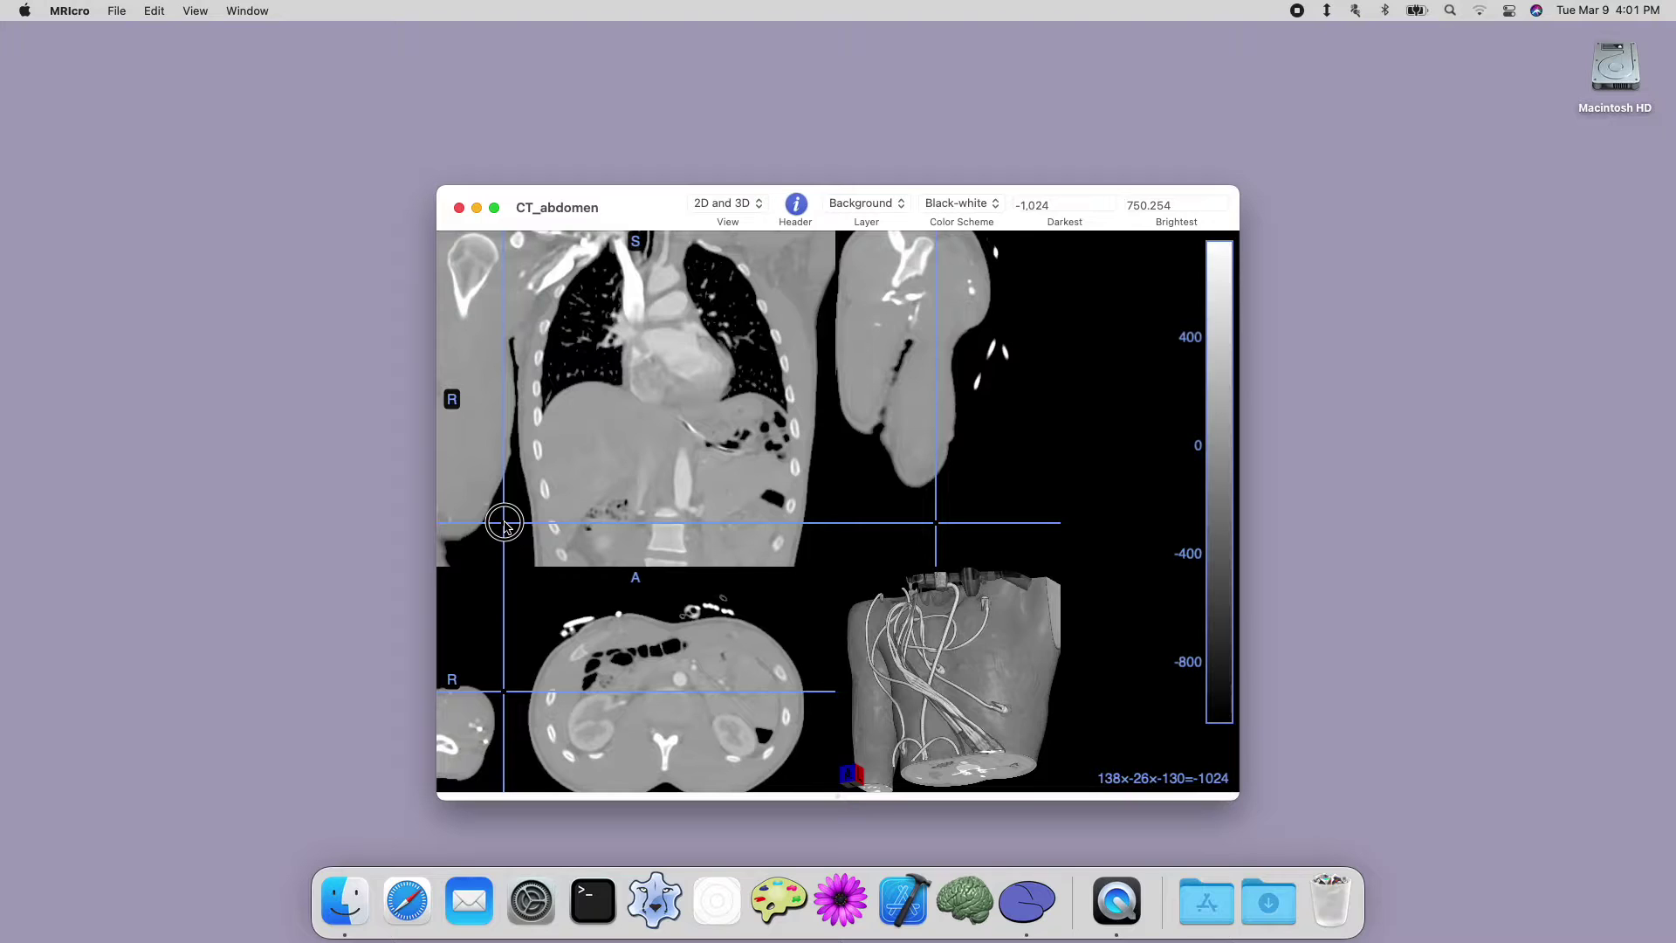
click(464, 305)
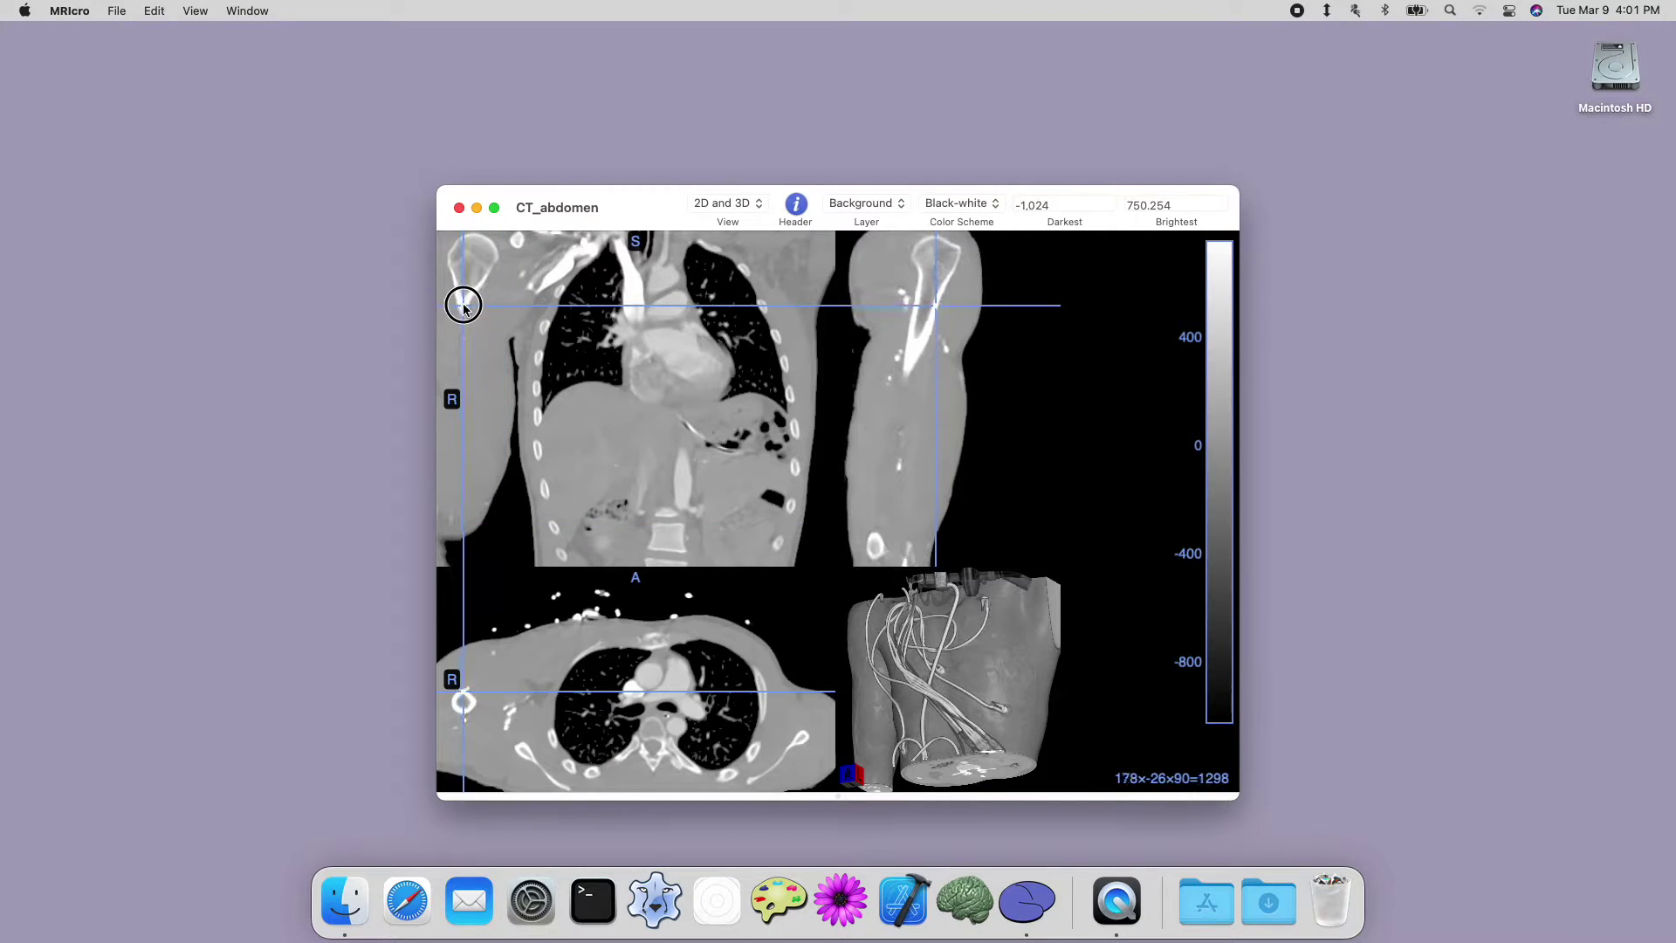
drag(503, 323, 469, 373)
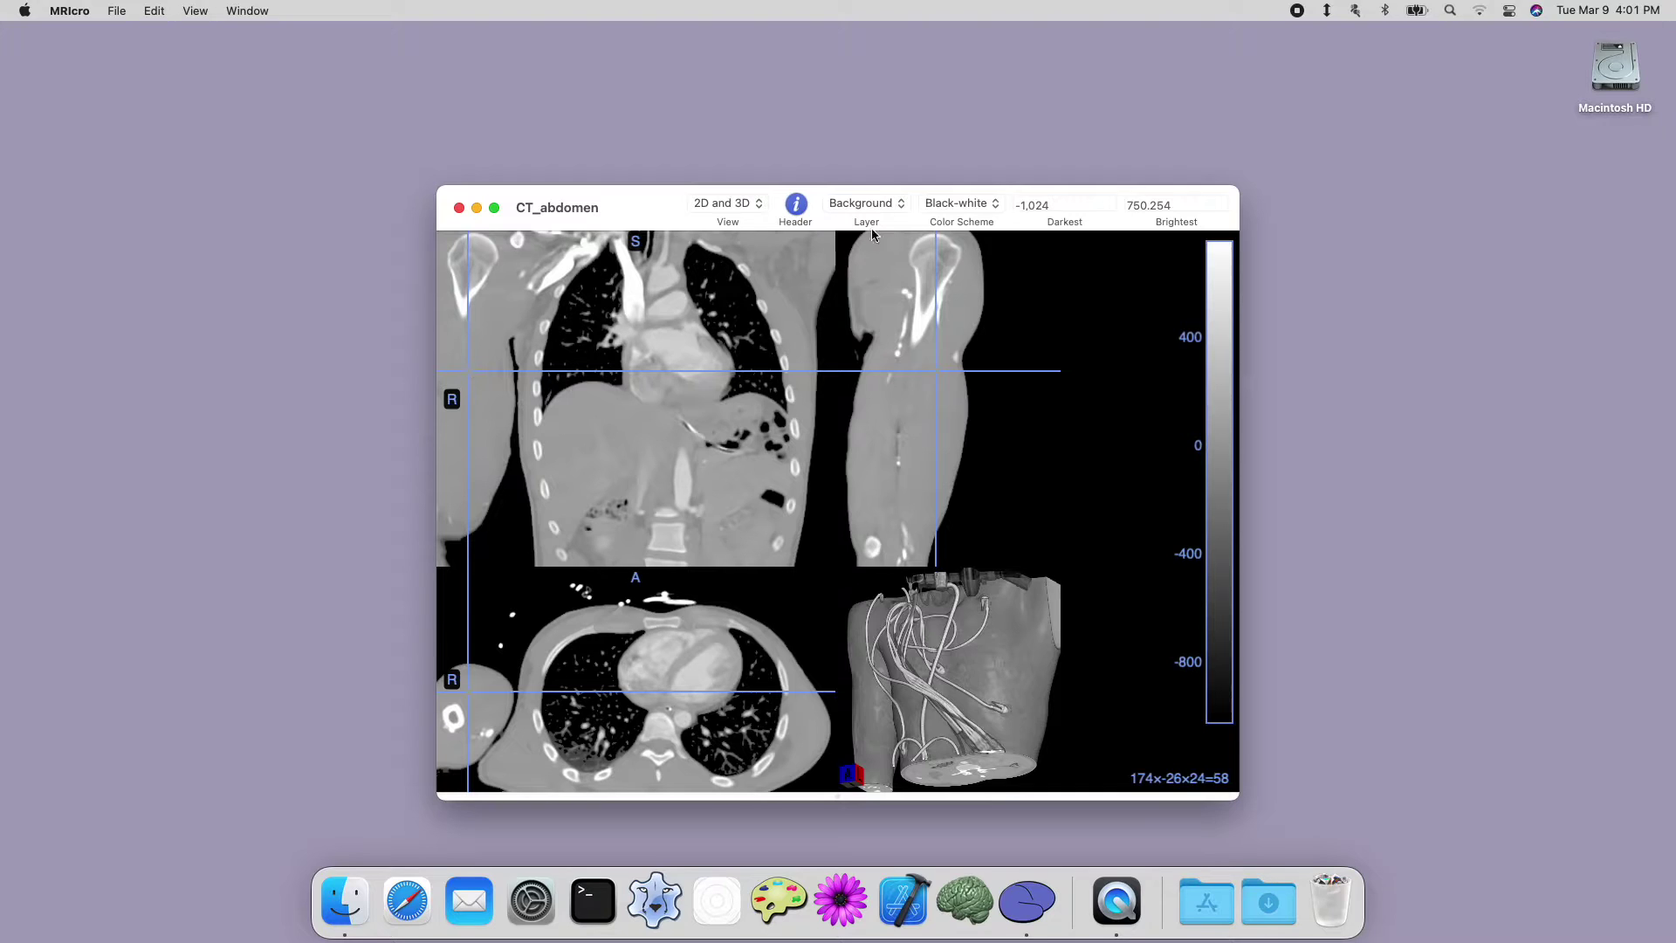
click(727, 202)
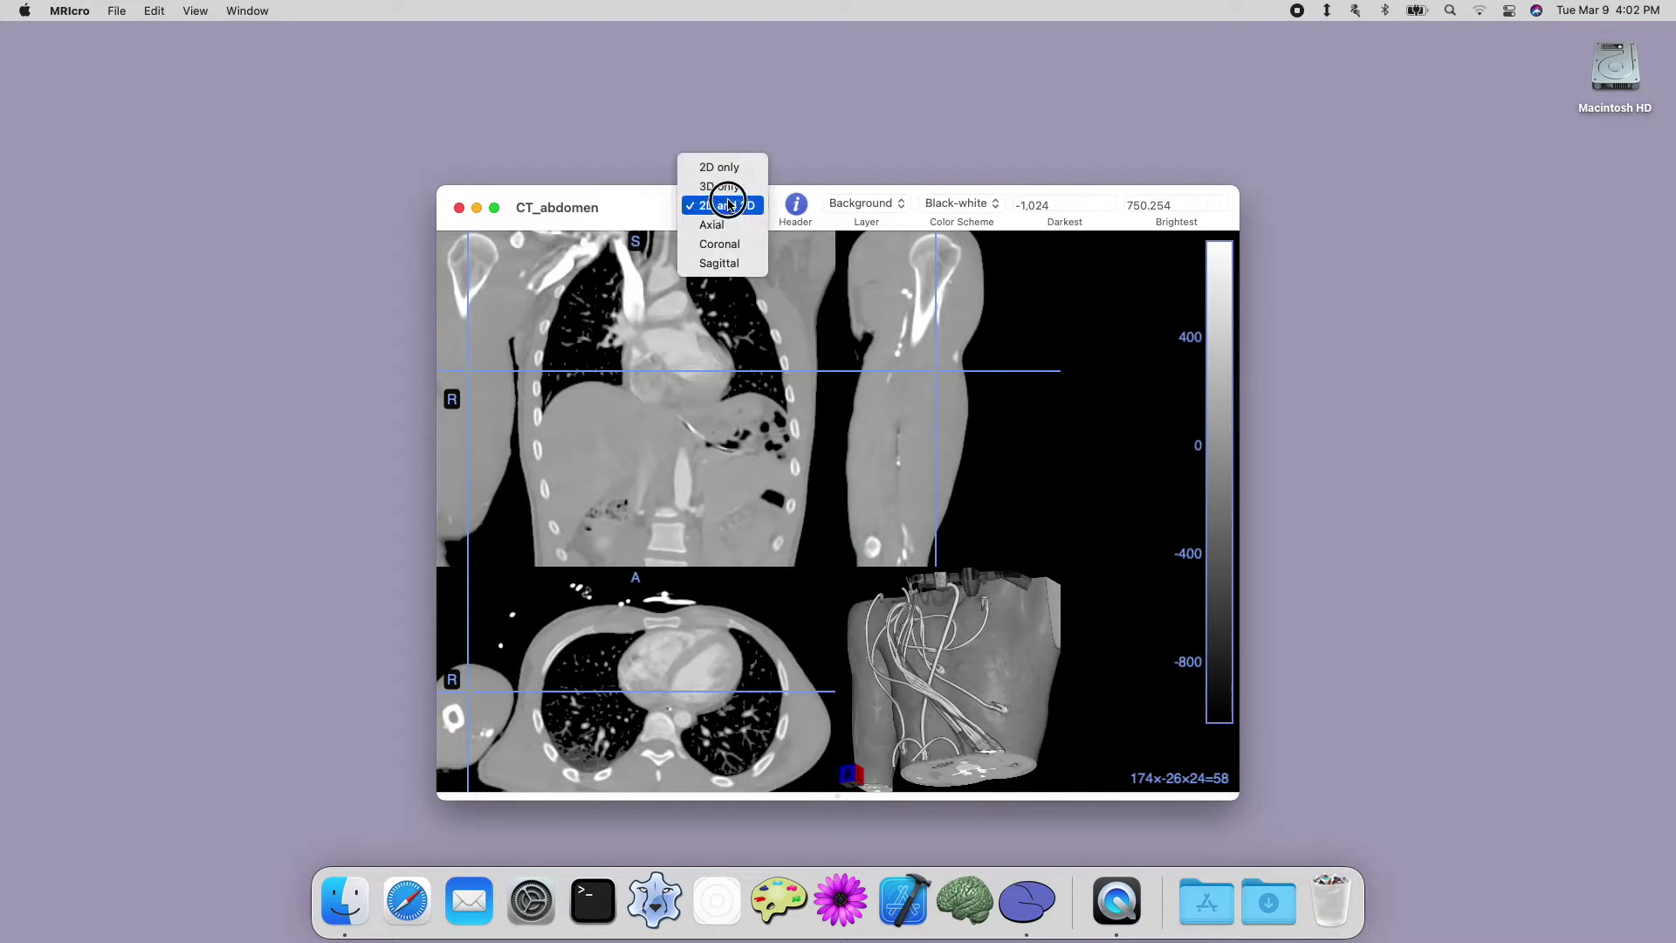
click(728, 189)
Apply the CT kidneys colour scheme (114 to 302) and rotate the torso to an oblique view.
drag(782, 398, 930, 260)
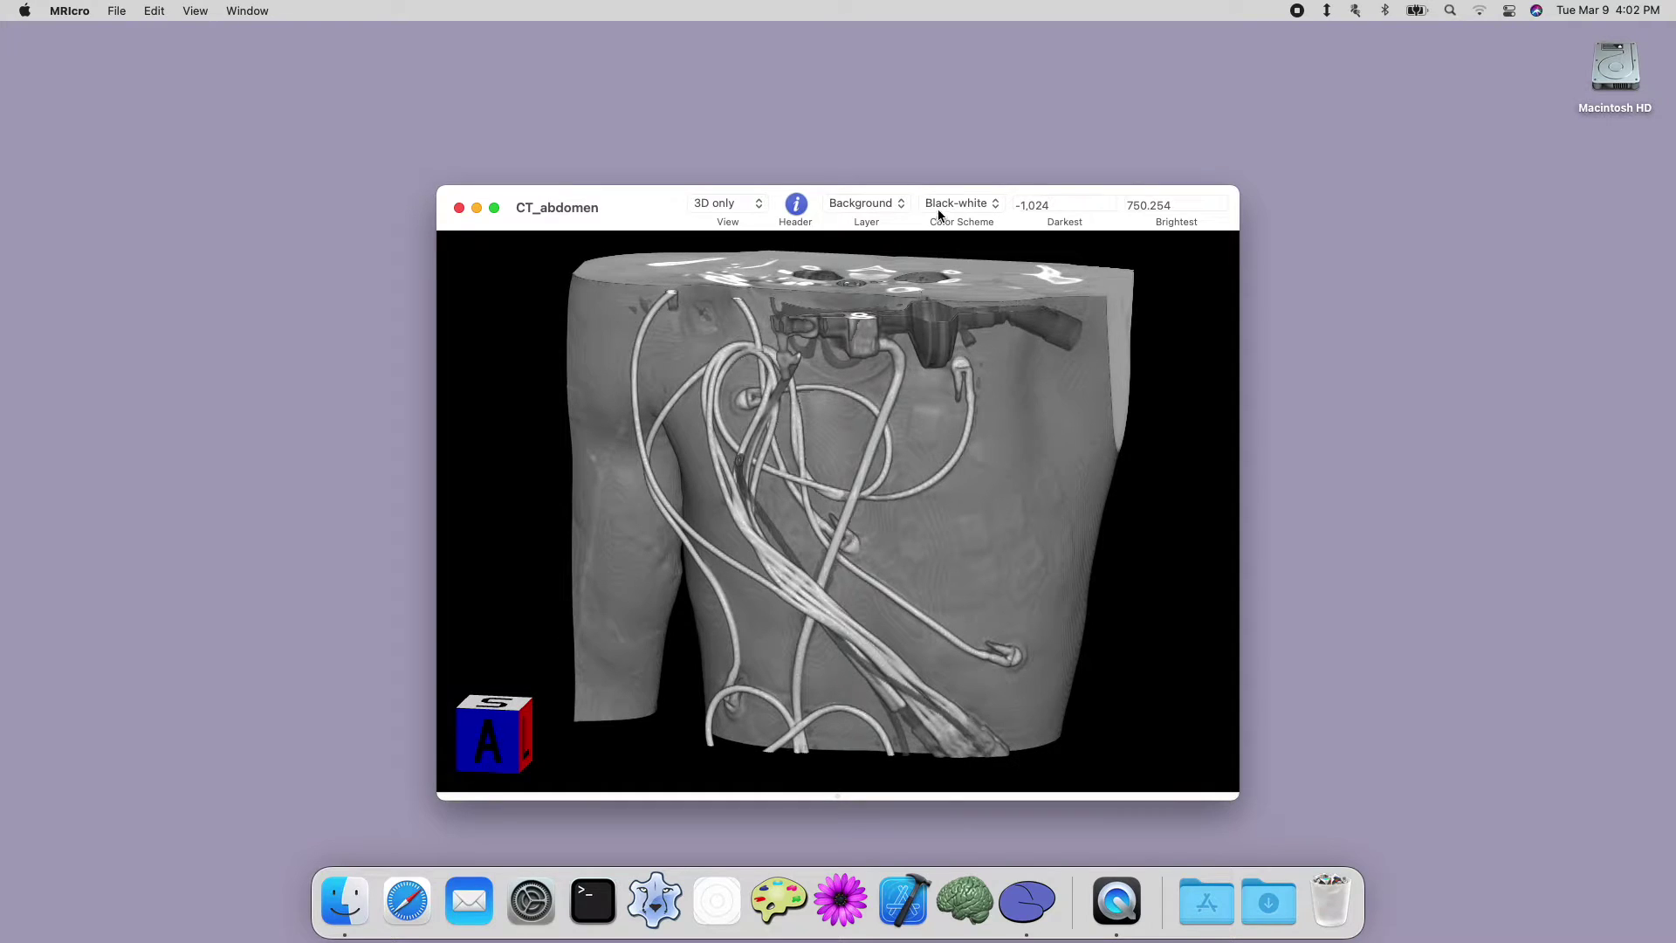
click(960, 203)
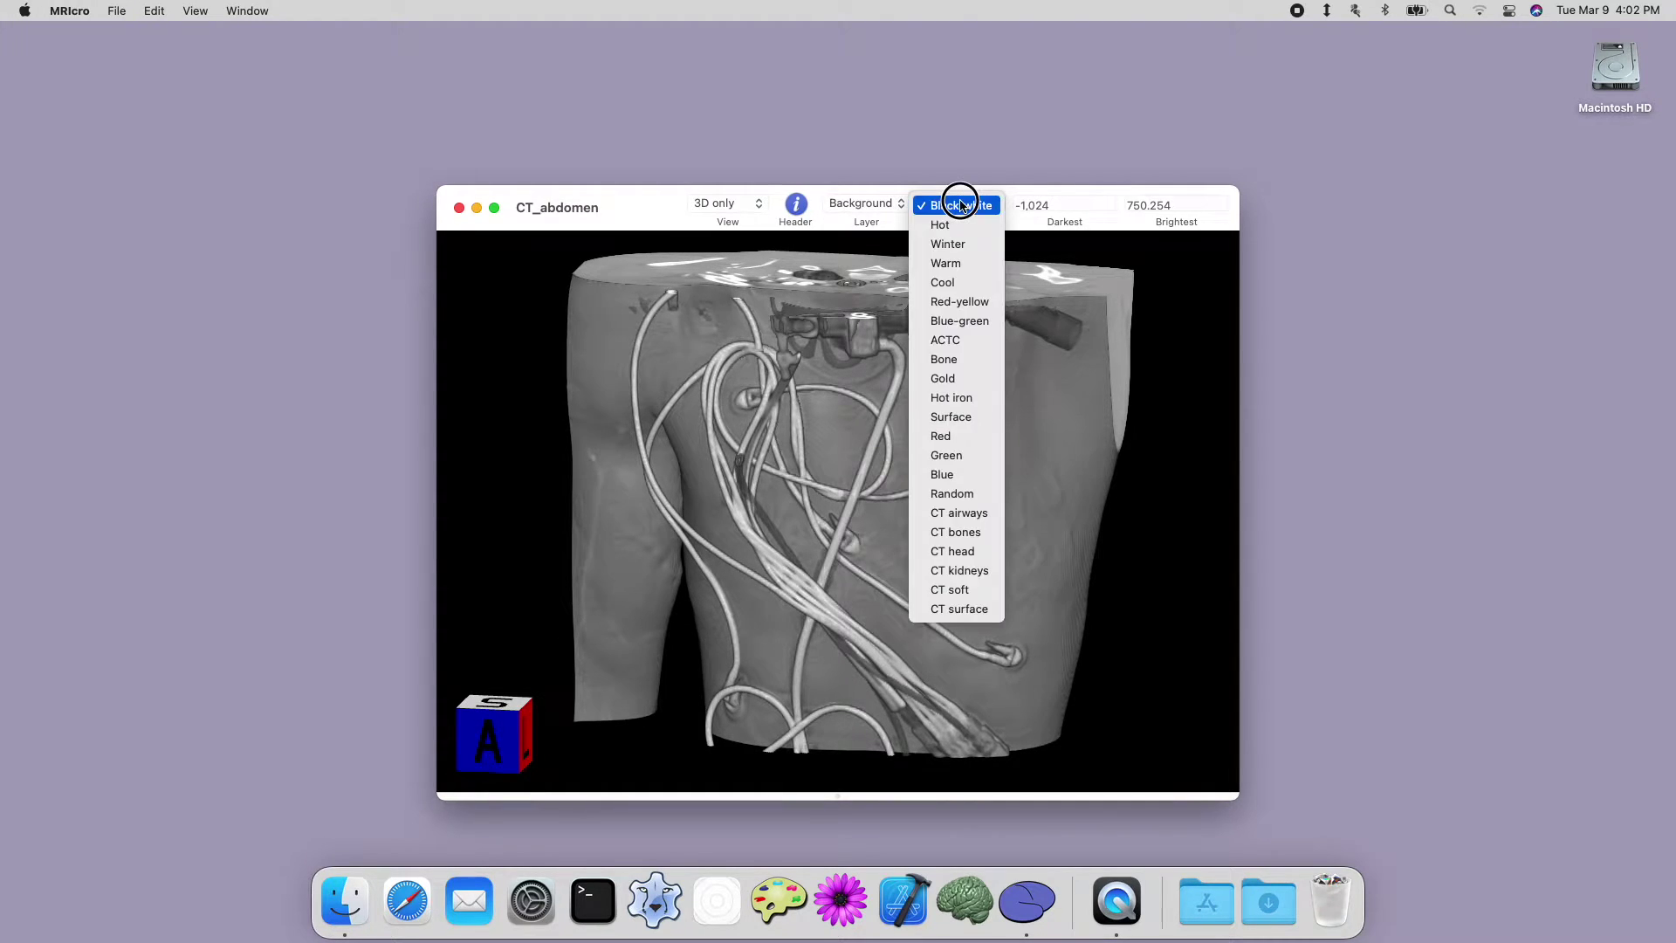
click(947, 569)
drag(878, 522, 814, 683)
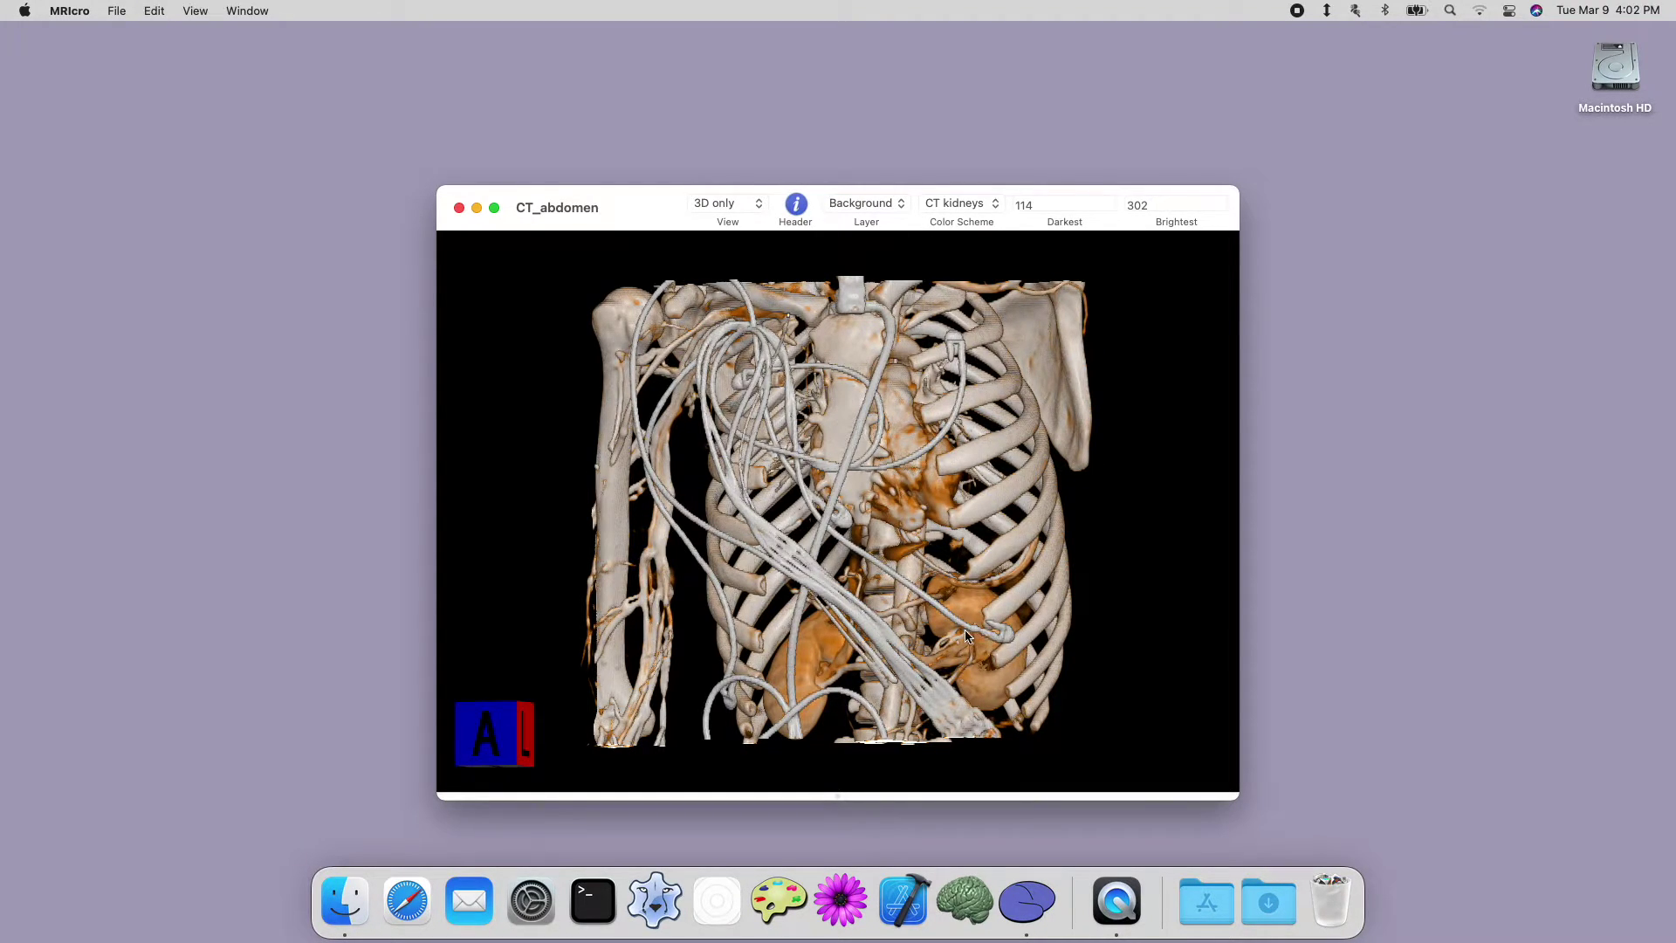
drag(966, 635, 876, 439)
click(959, 204)
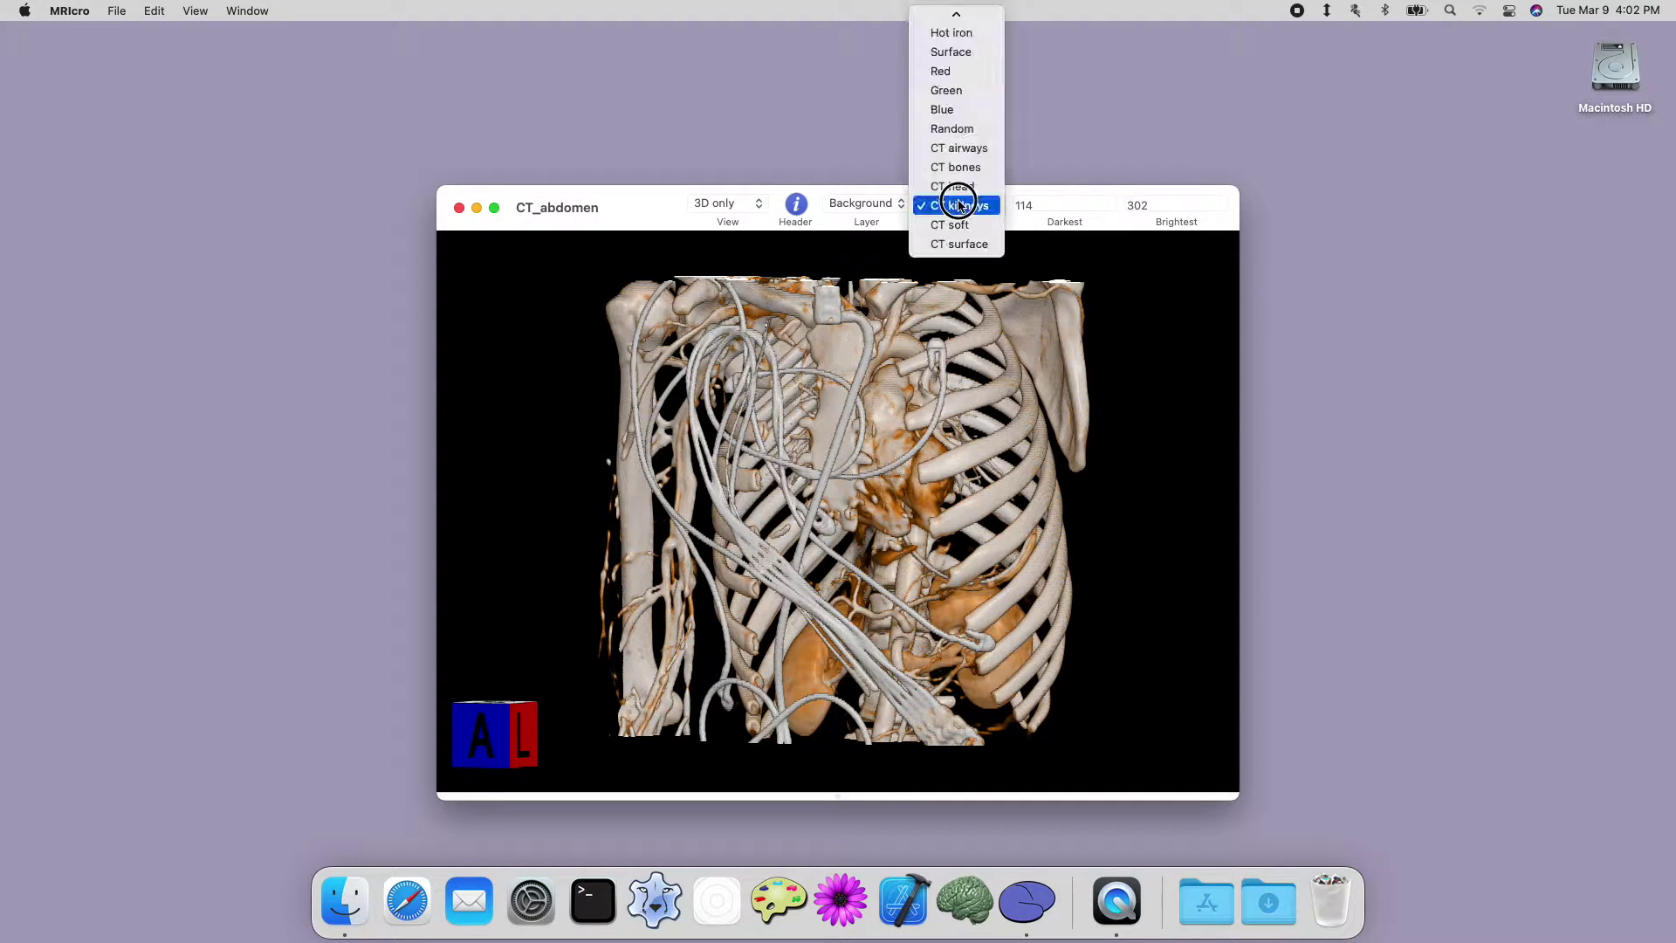
Try the CT airways and CT soft colour schemes, rotating the torso after each.
click(959, 148)
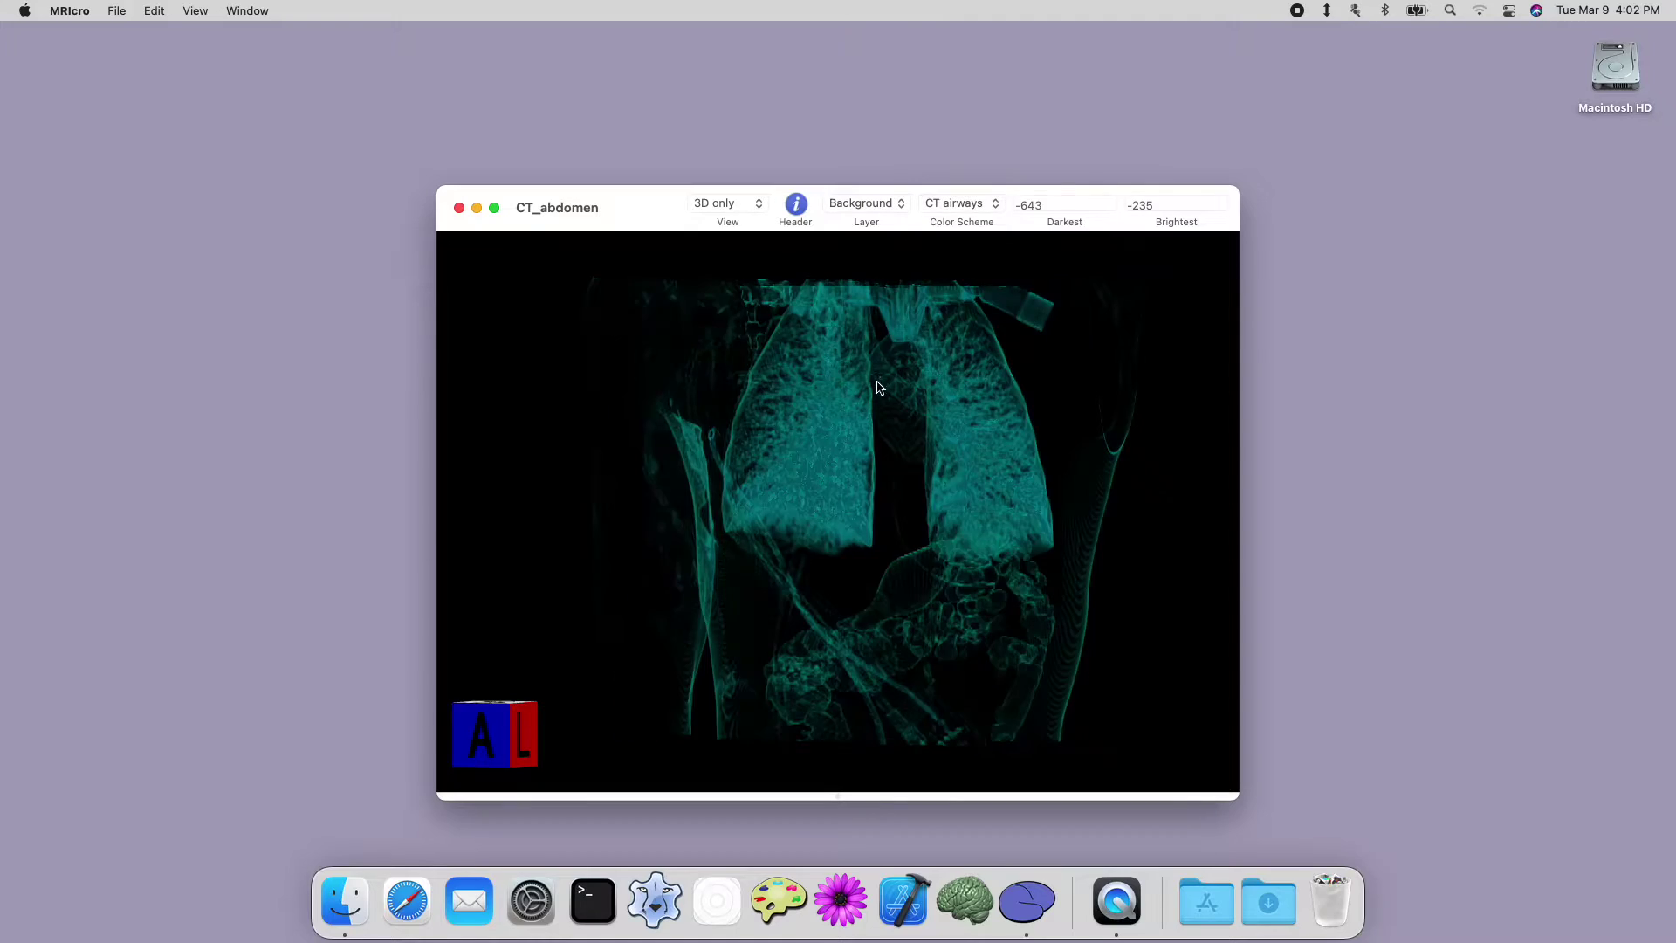
drag(922, 331, 897, 391)
click(976, 207)
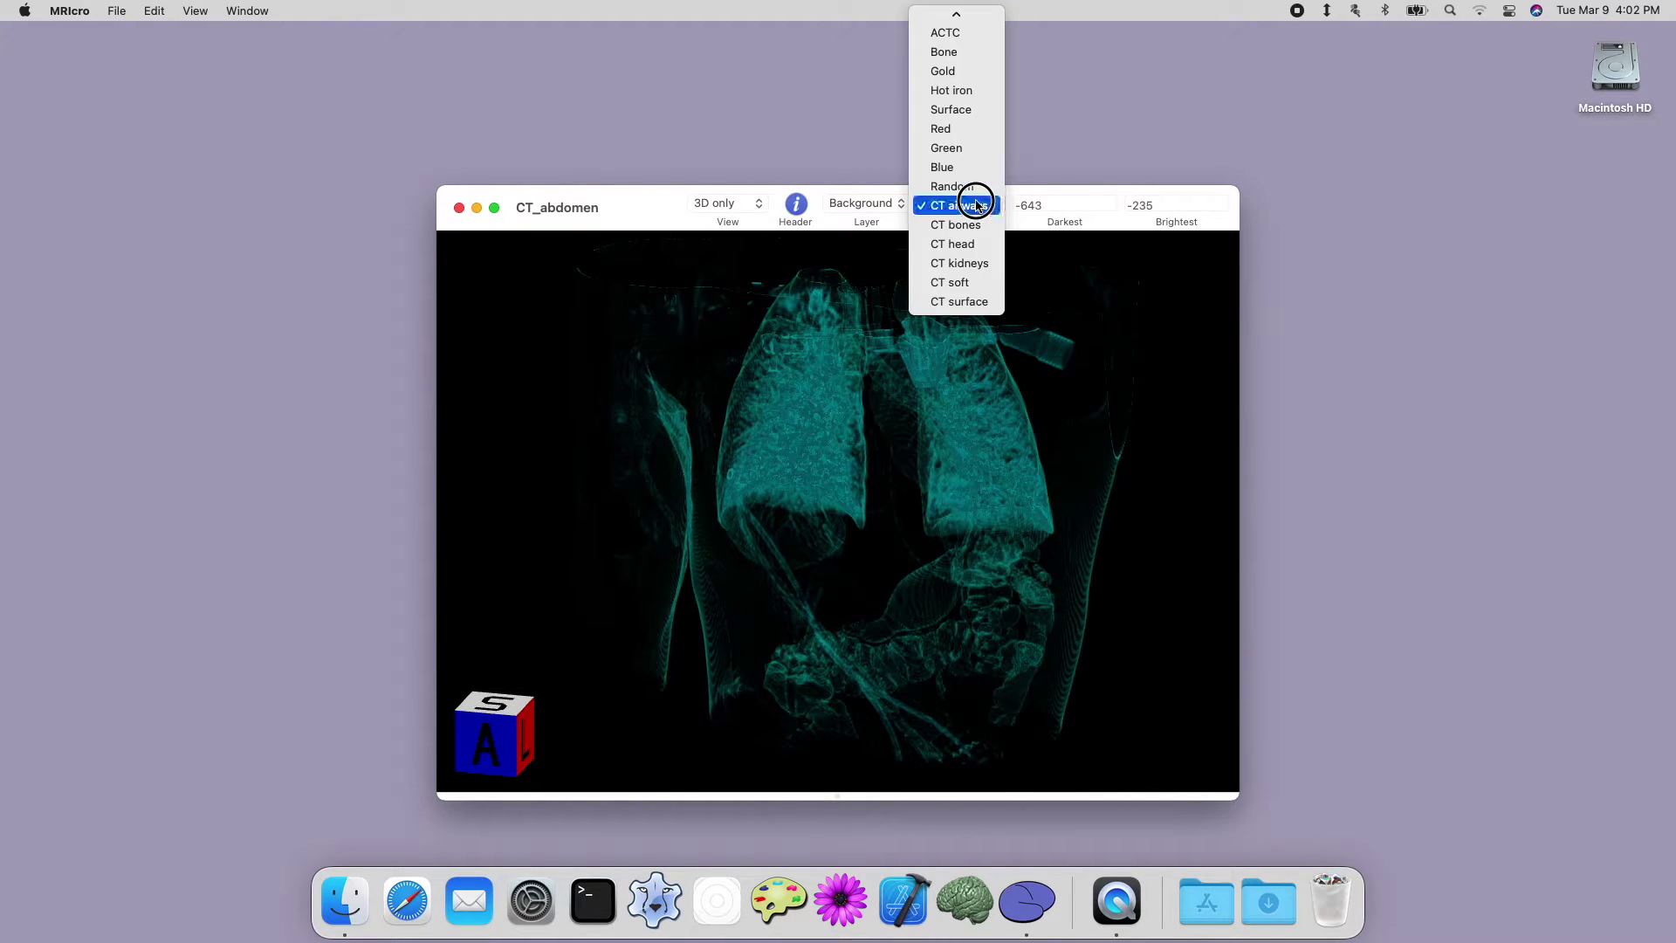
click(965, 282)
drag(974, 336, 997, 203)
Try CT bones, then settle on CT surface (-600 to 100) showing skin and tubing.
click(977, 204)
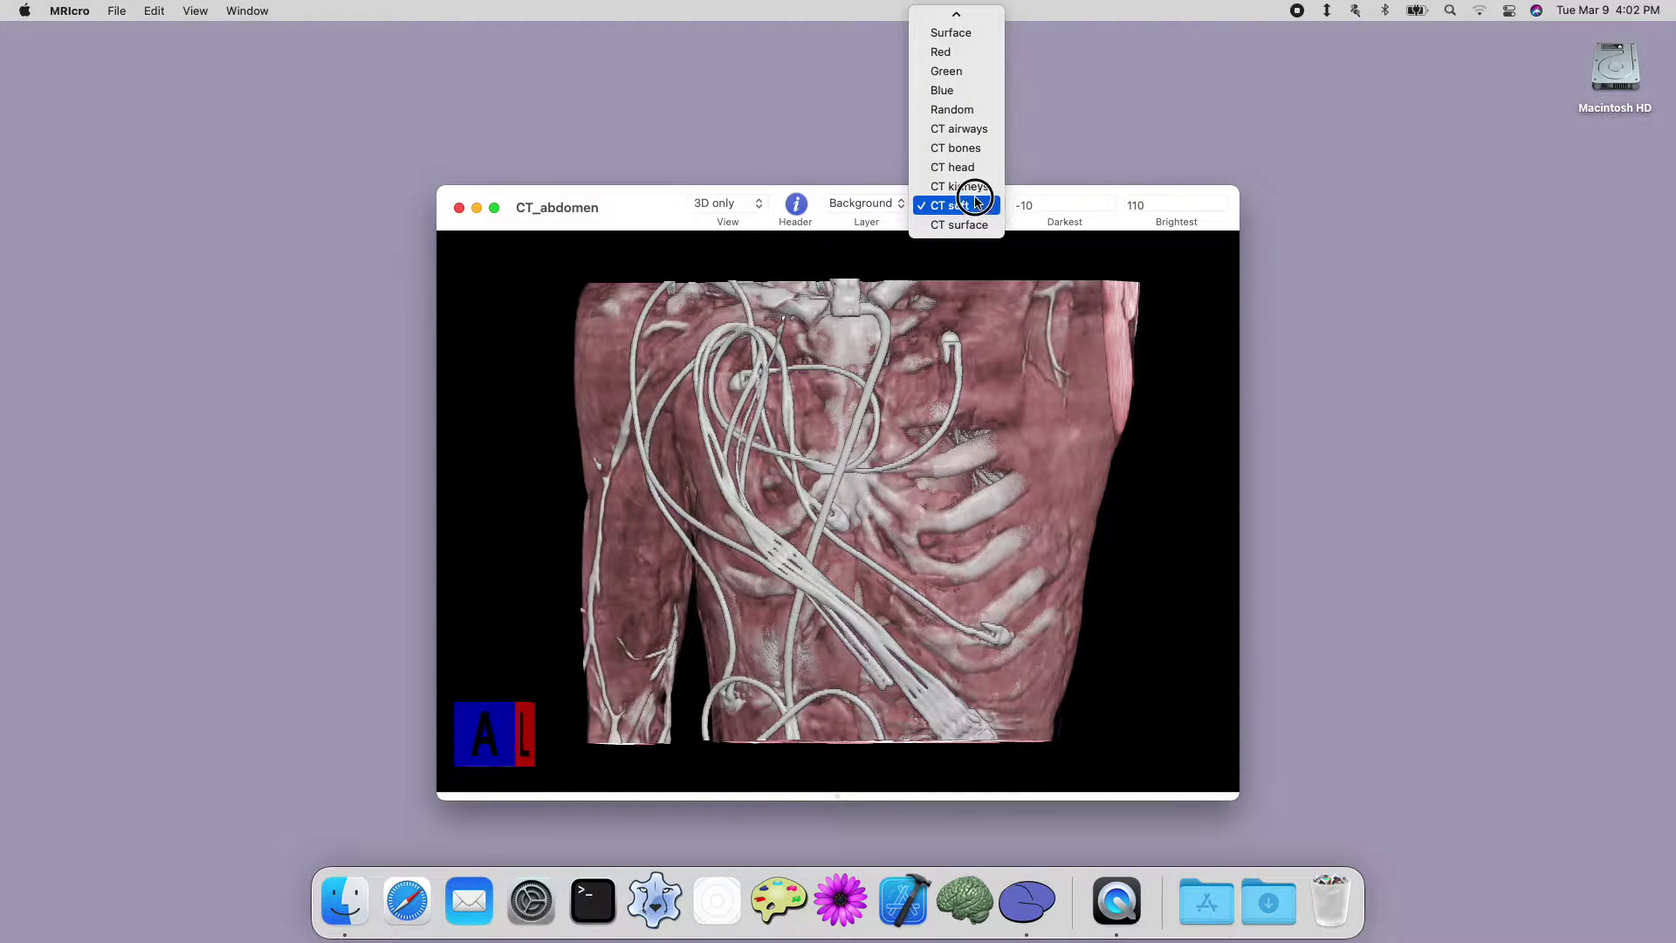
click(977, 148)
mouse_move(977, 347)
mouse_down()
mouse_move(893, 345)
mouse_move(974, 343)
mouse_up()
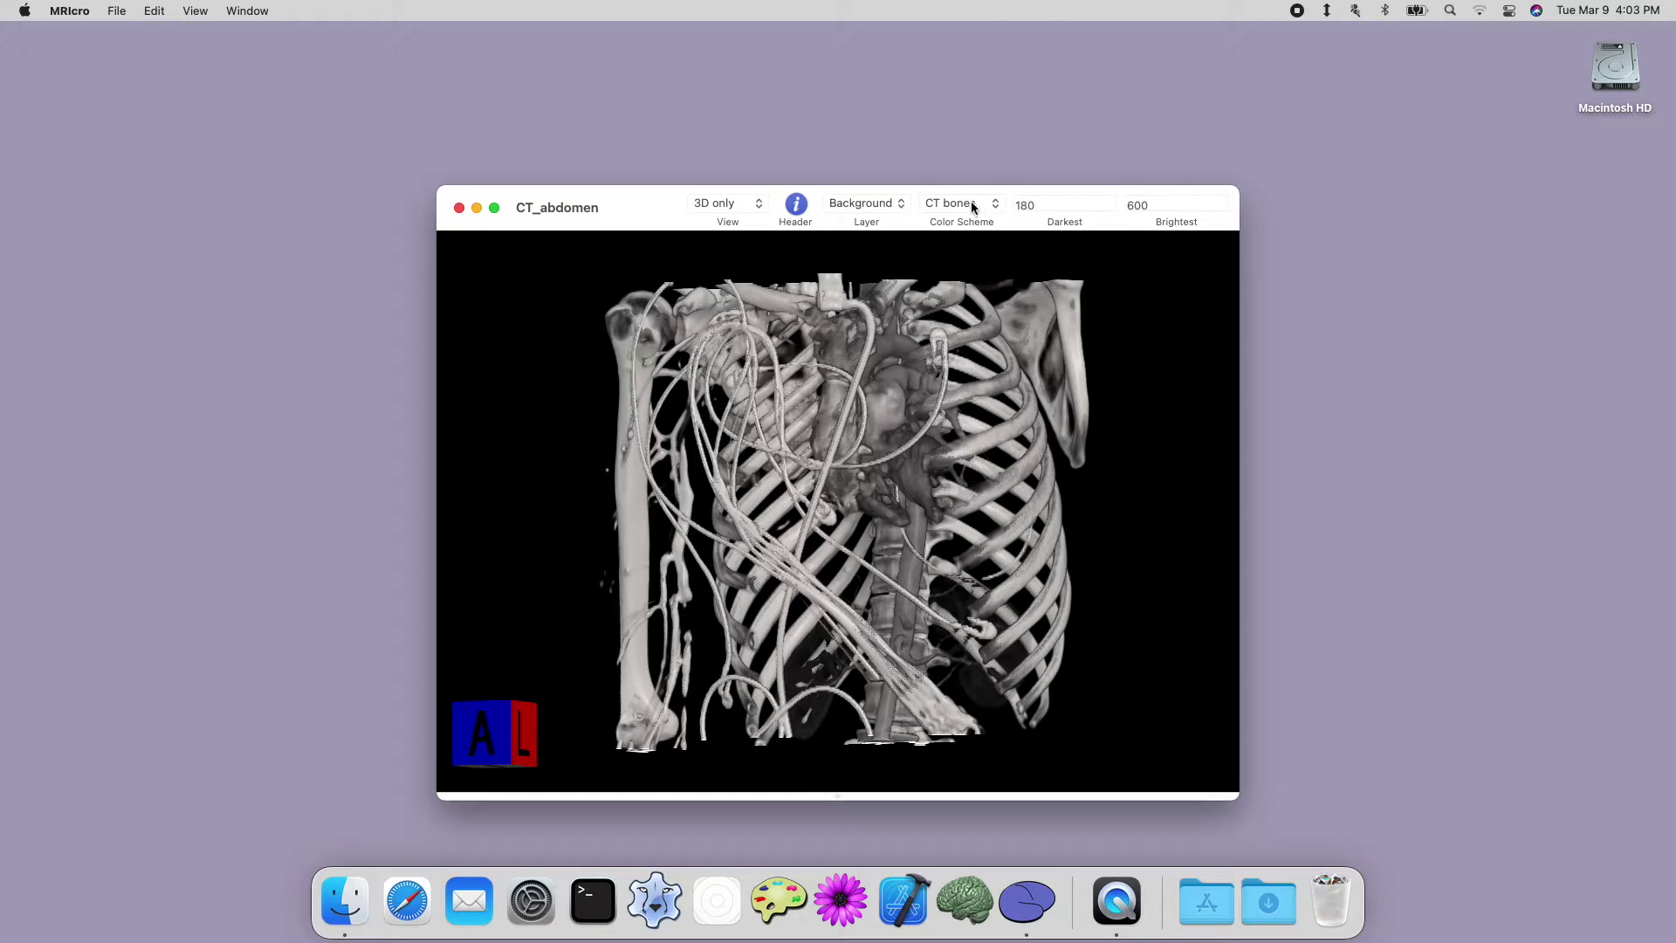
click(969, 204)
click(959, 282)
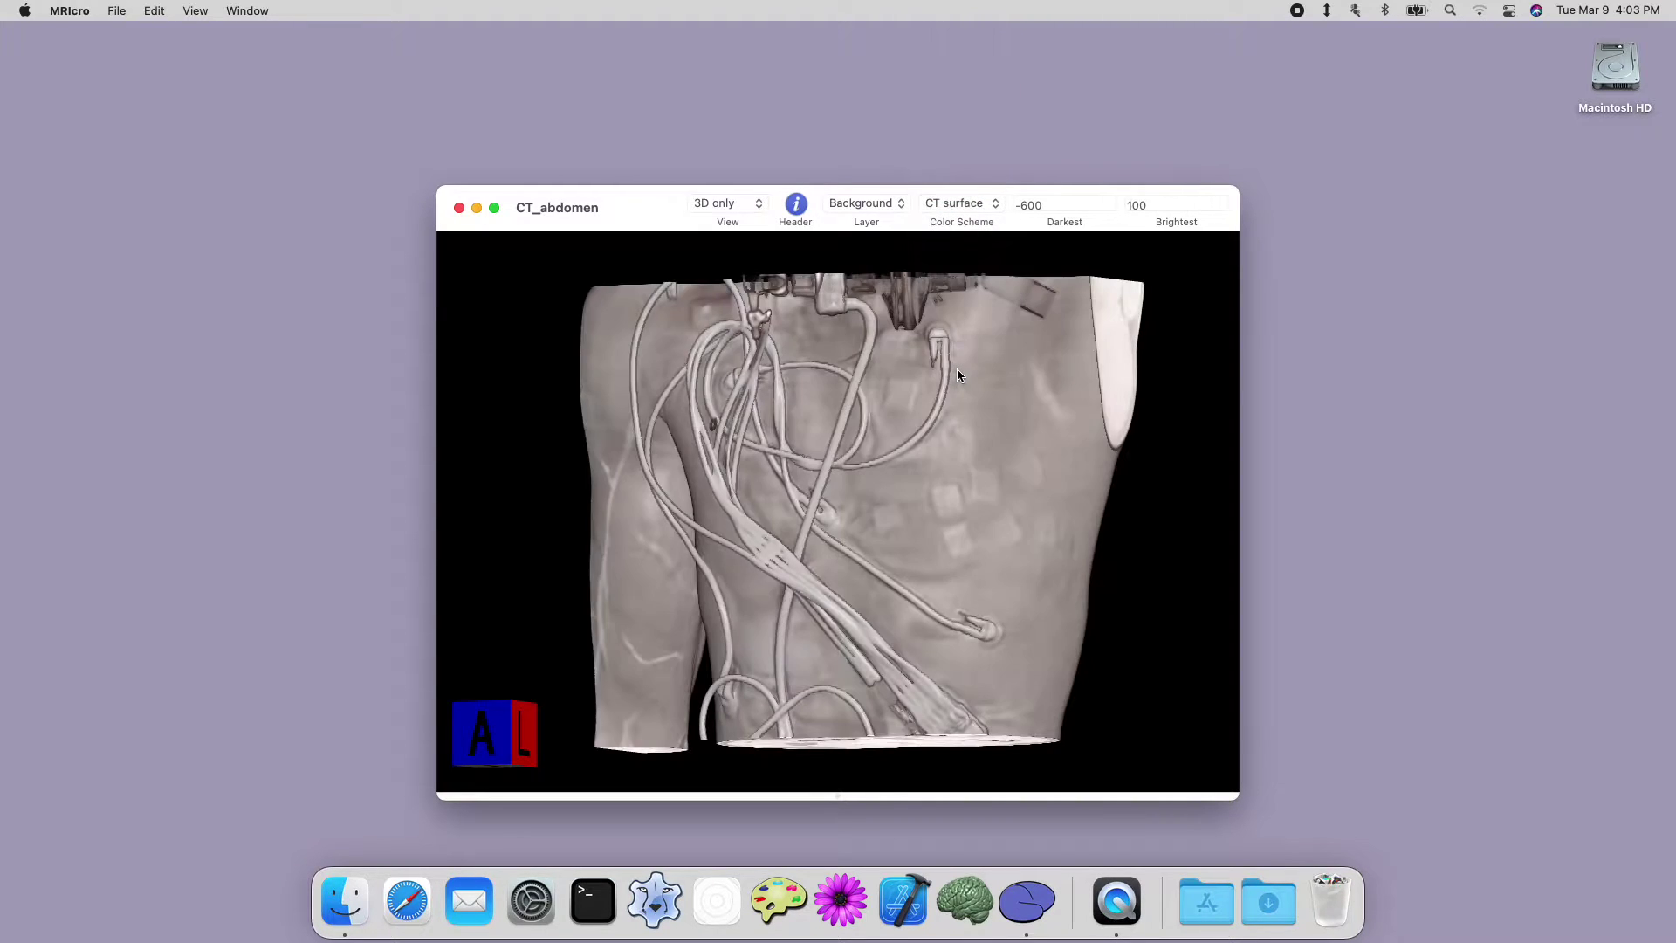
mouse_move(957, 374)
mouse_down()
mouse_move(908, 389)
mouse_move(872, 363)
mouse_move(924, 351)
mouse_move(978, 393)
mouse_up()
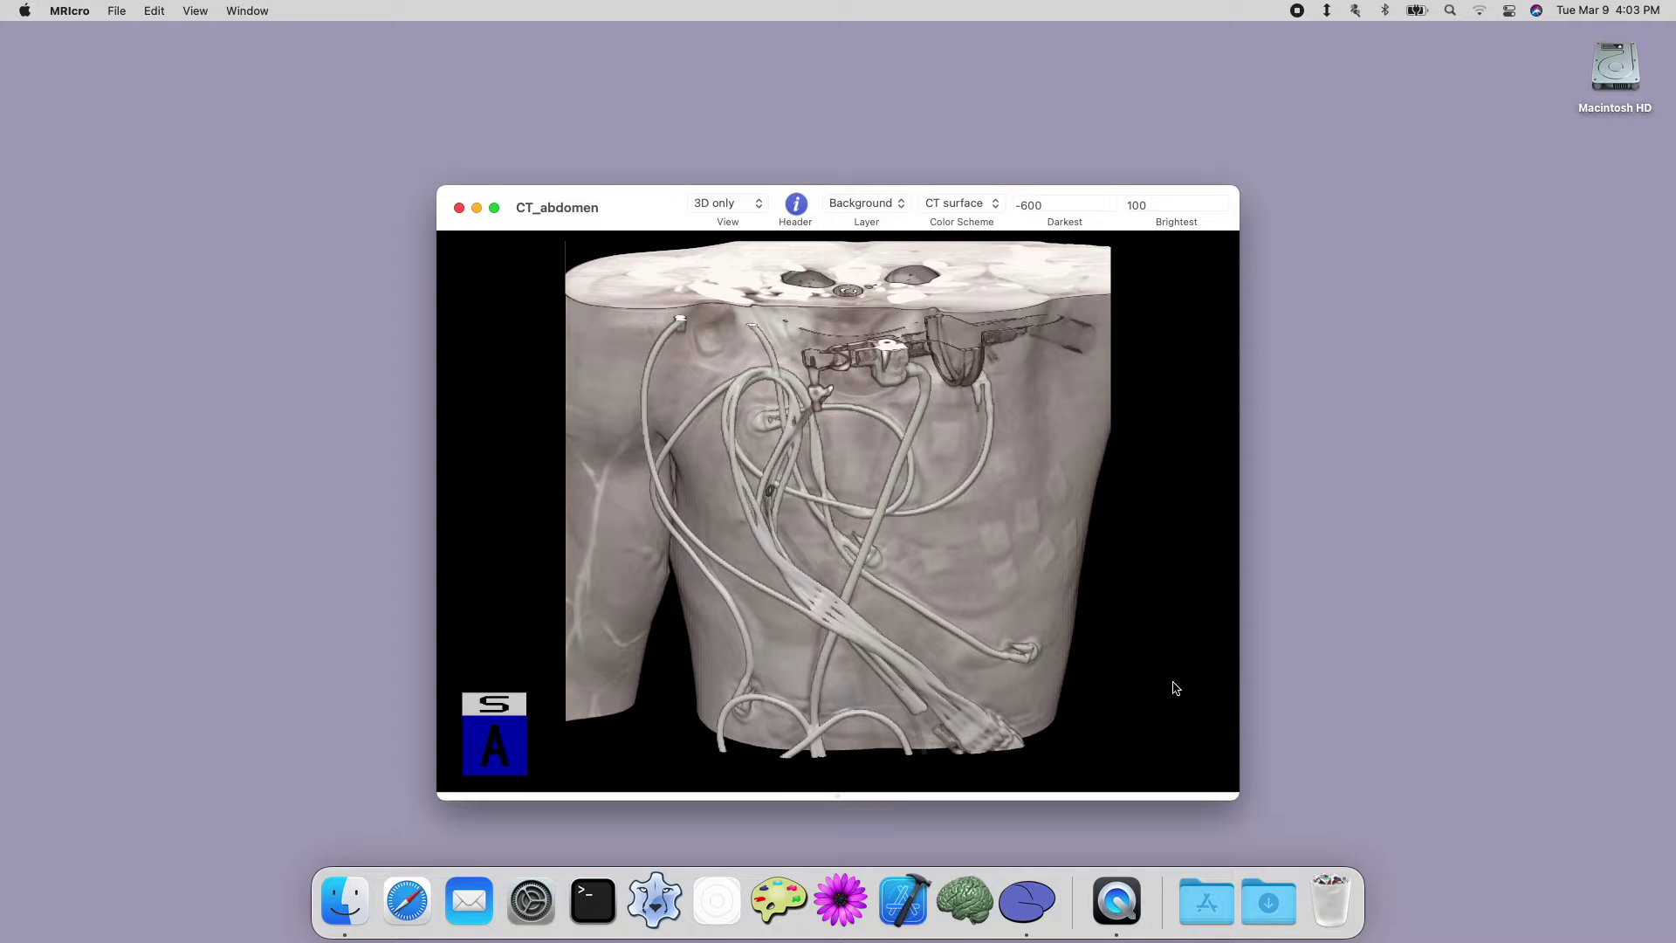
drag(1037, 636, 1061, 628)
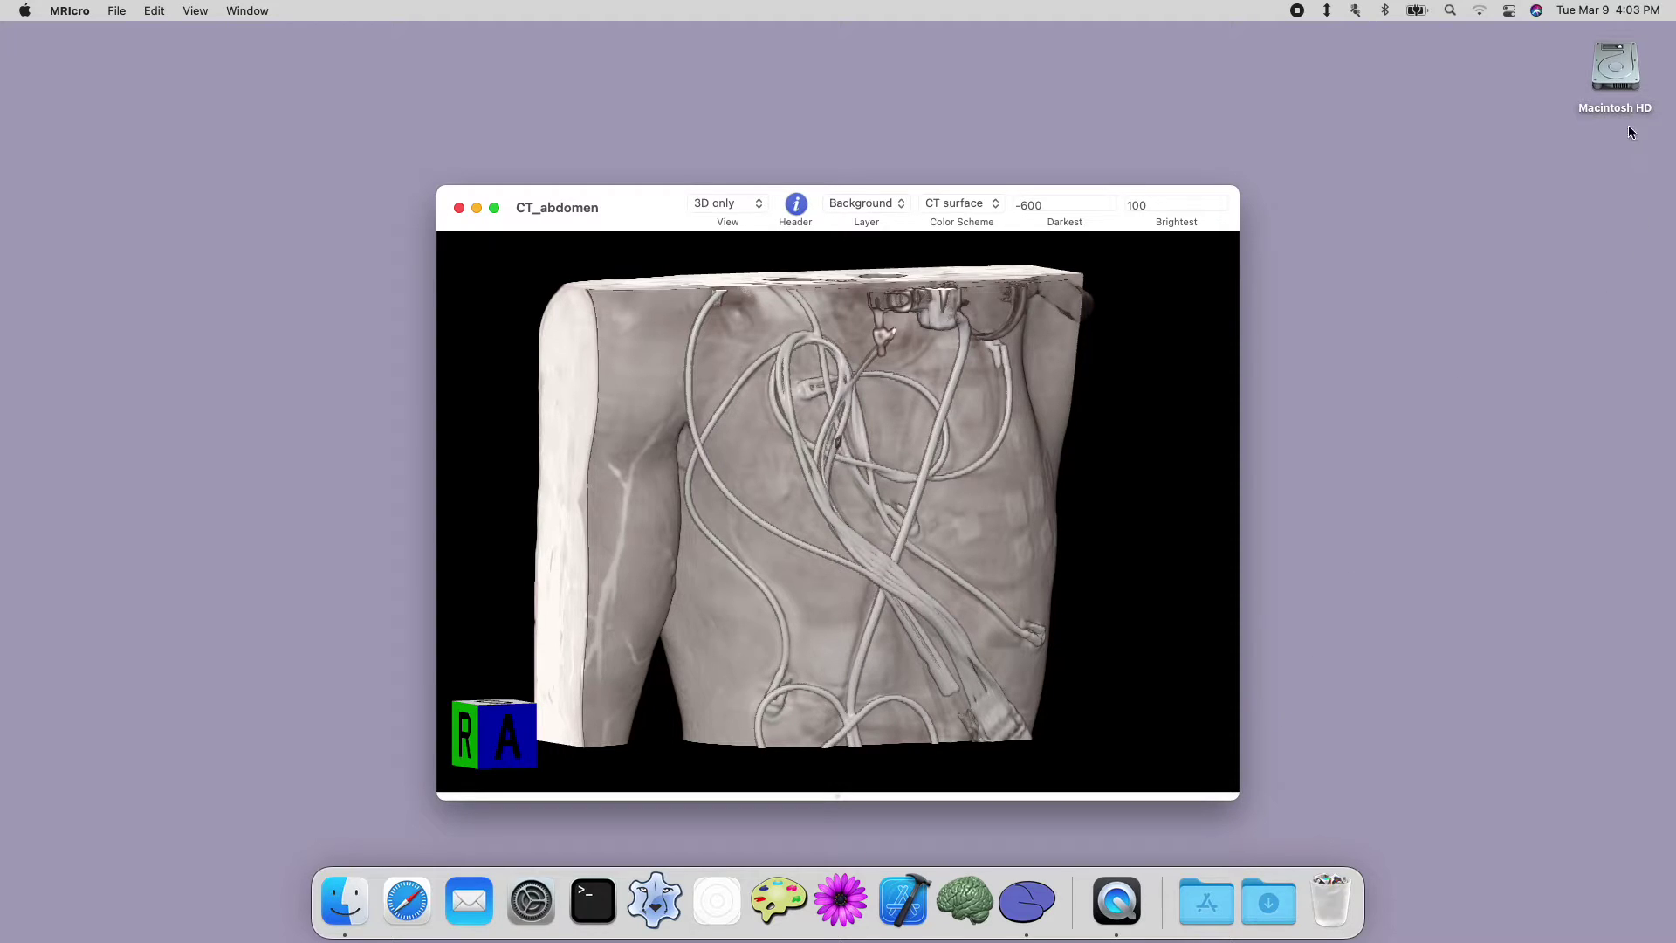
In Finder, navigate from Downloads through dcm_qa_uih-master-2 and DTI_132225 to t1_gre_fsp_3d_sag__132750.
double_click(1612, 77)
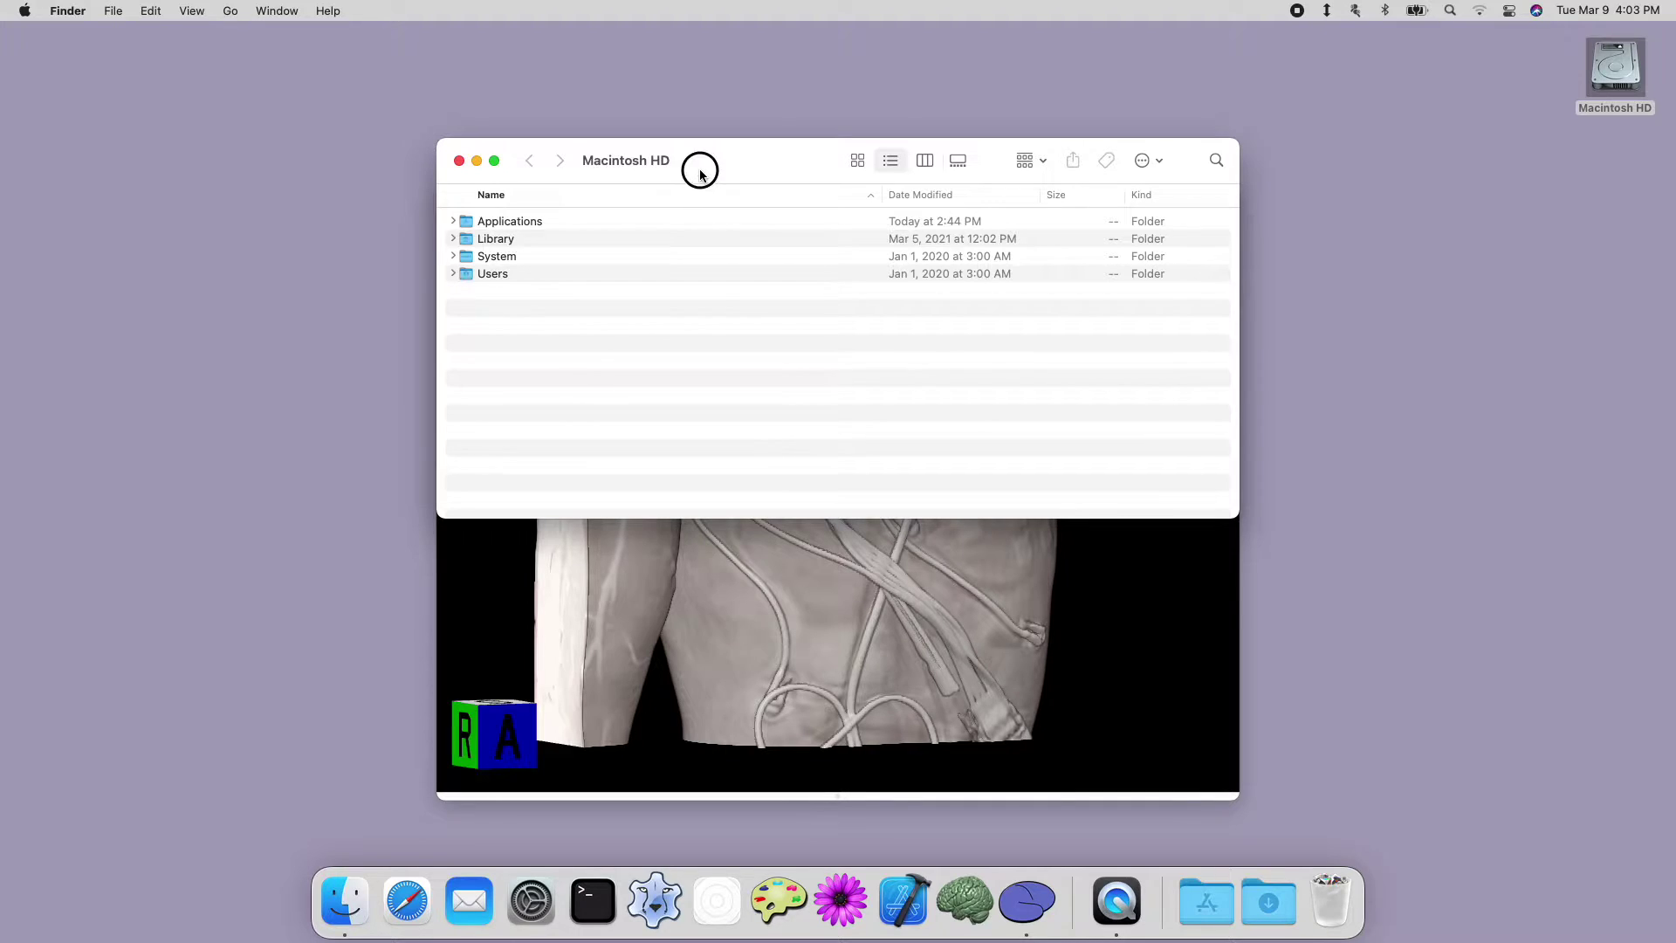
drag(701, 173, 717, 177)
double_click(511, 276)
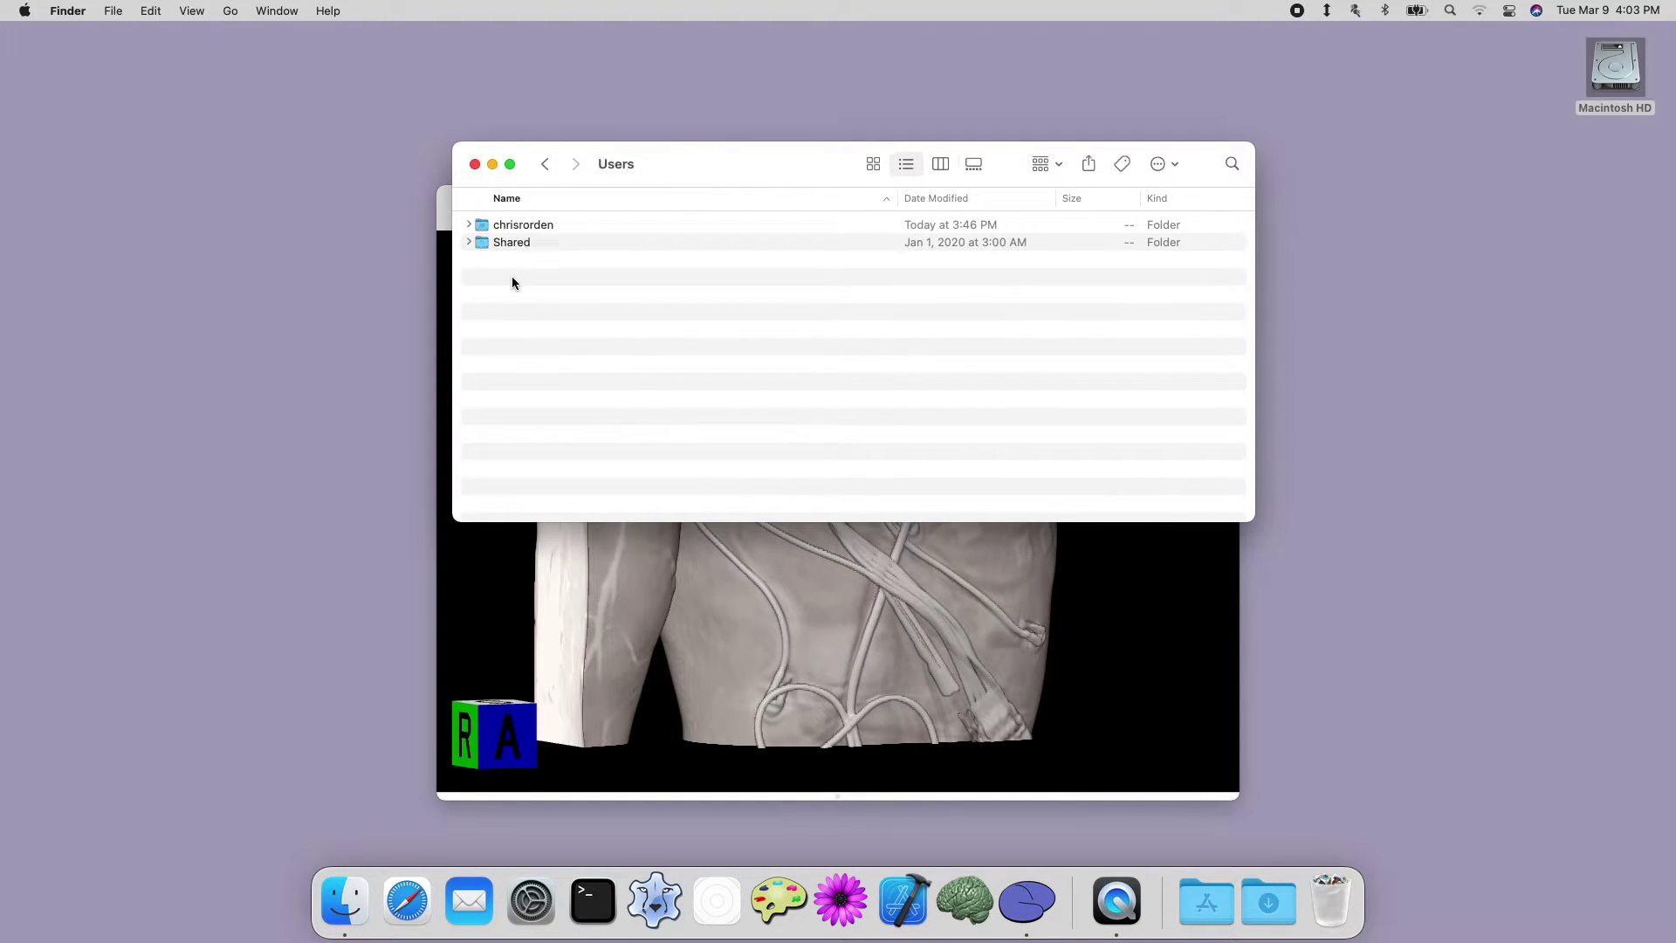
double_click(513, 225)
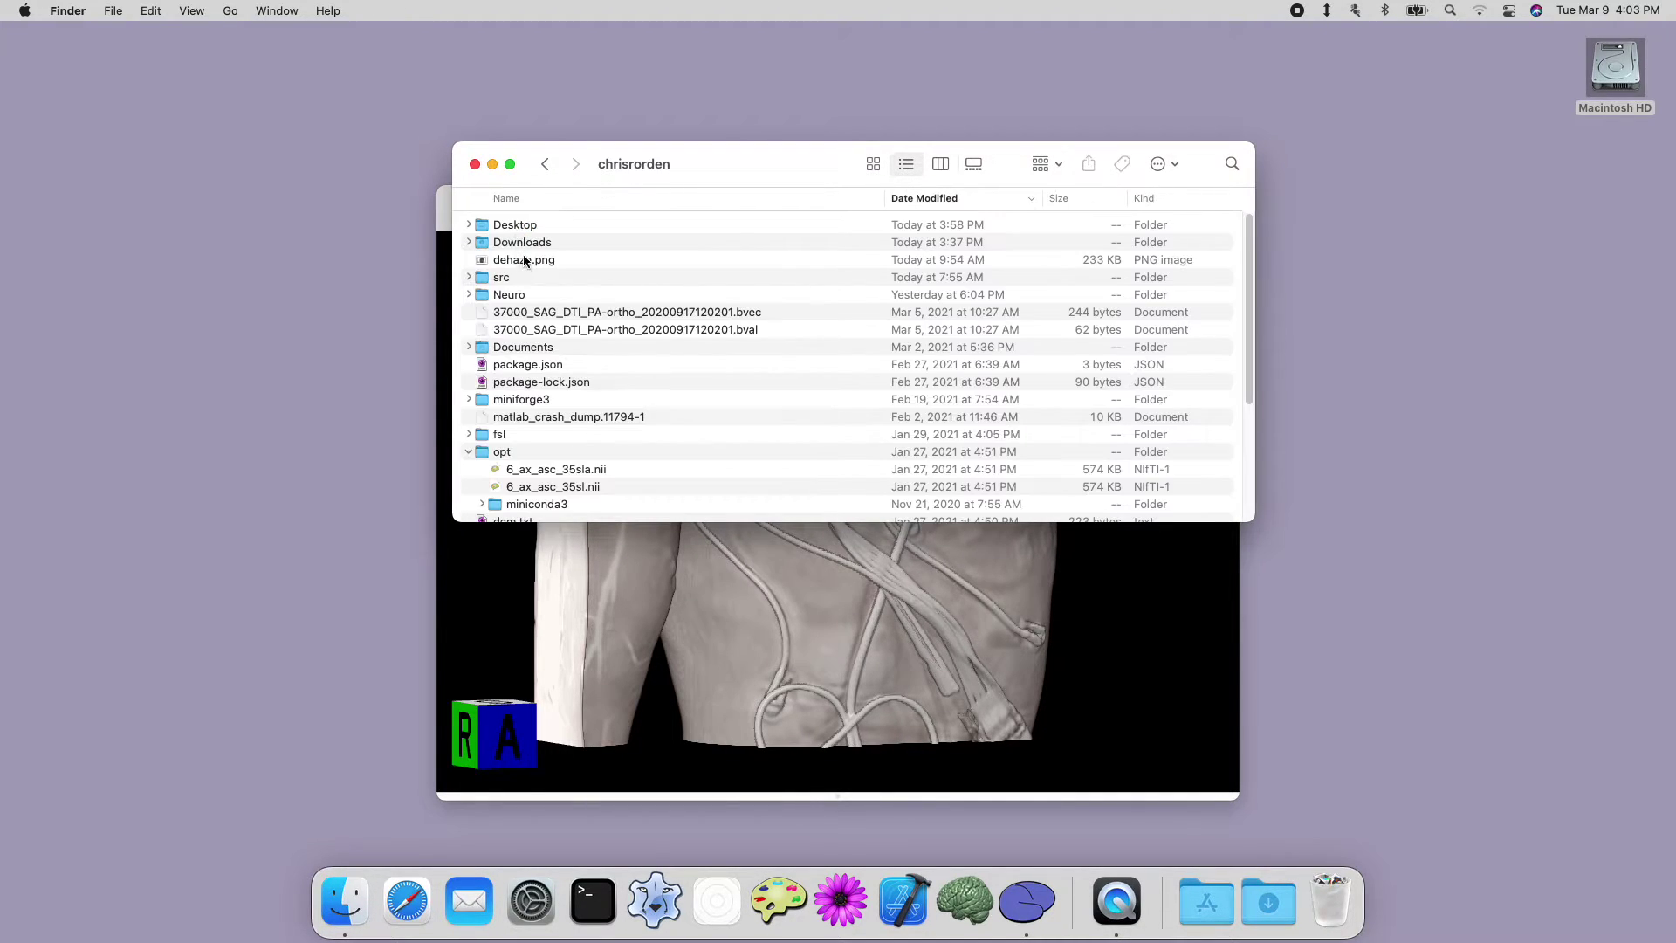
double_click(522, 242)
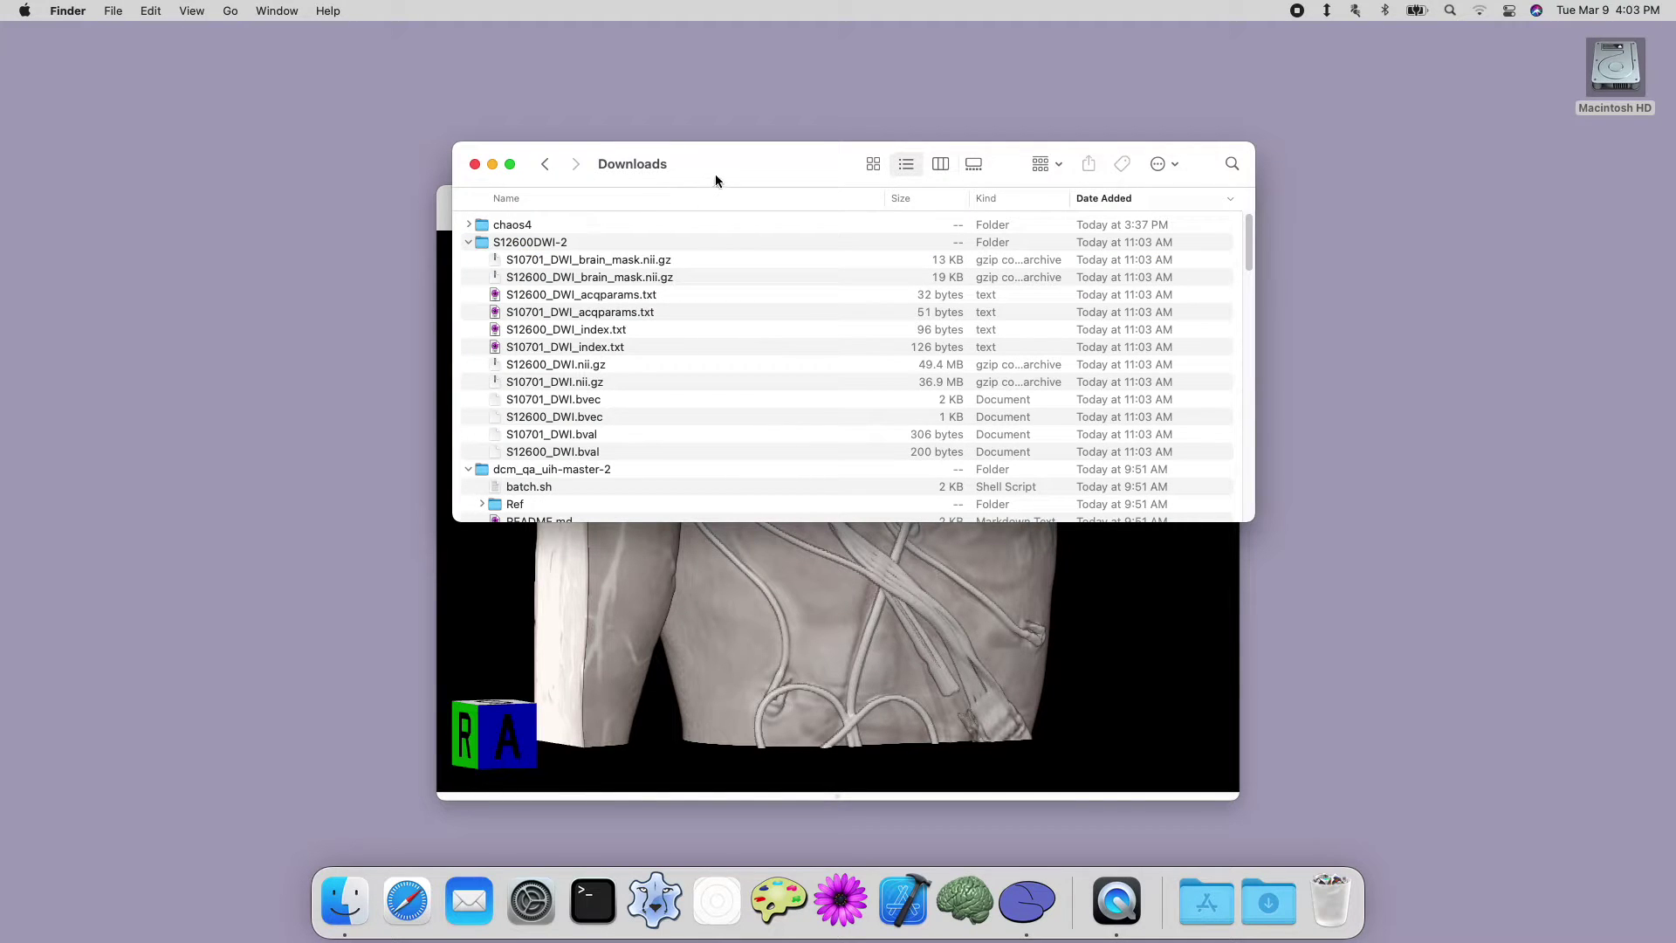
drag(715, 175, 1087, 235)
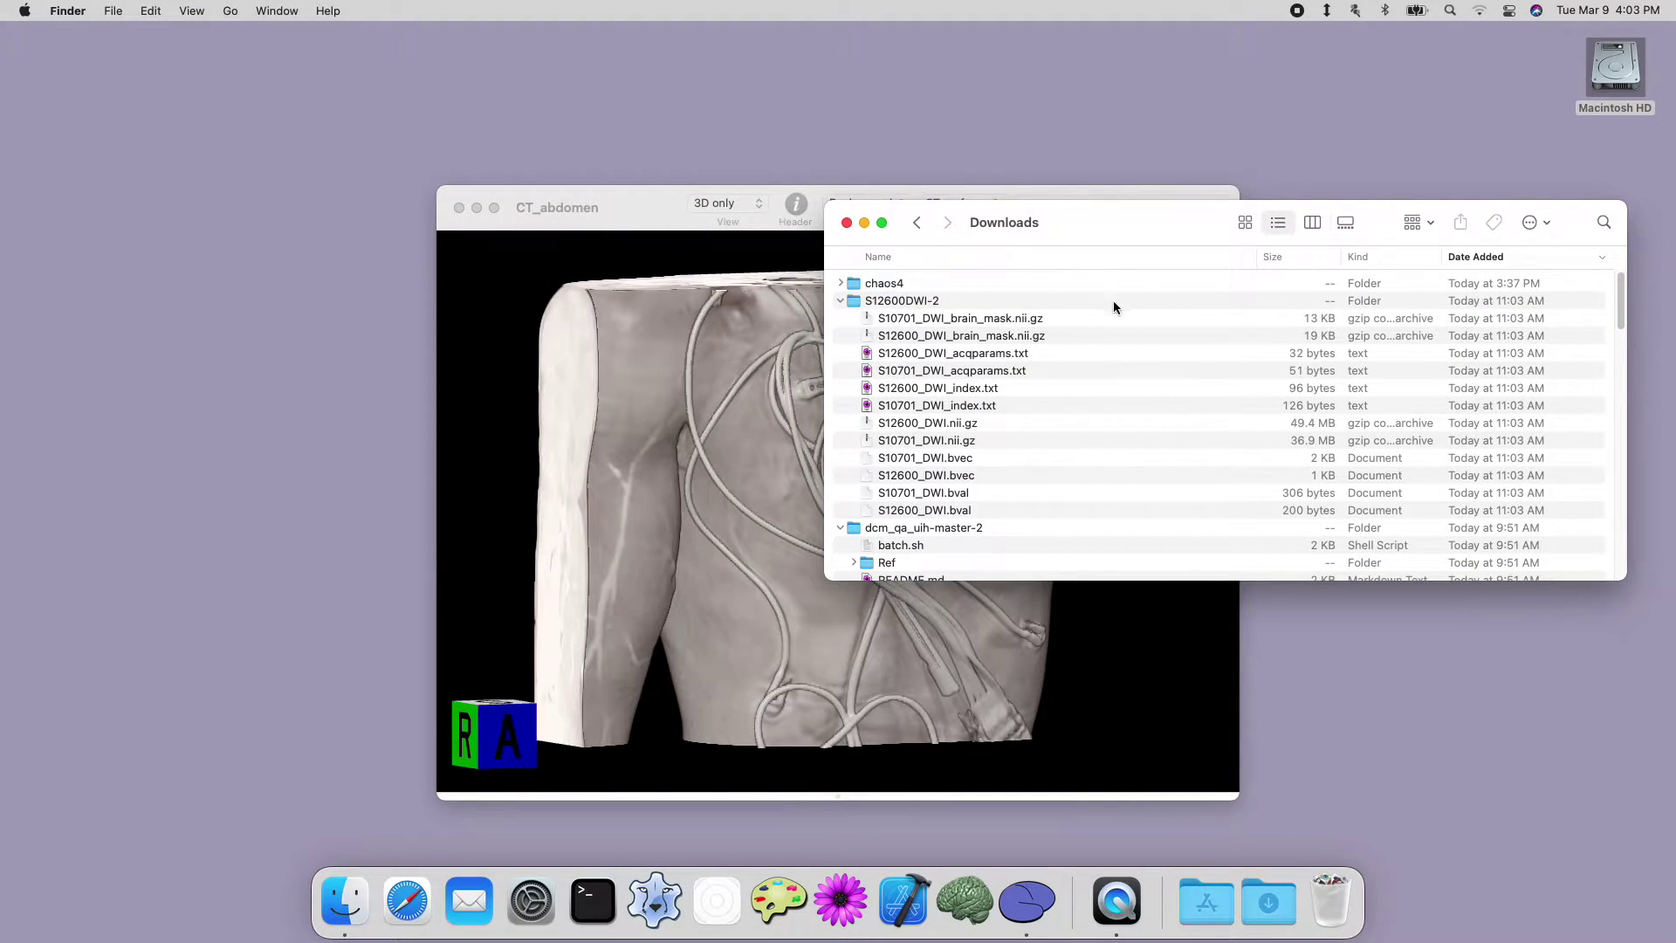
scroll(1081, 354, down, 1)
double_click(956, 525)
double_click(911, 320)
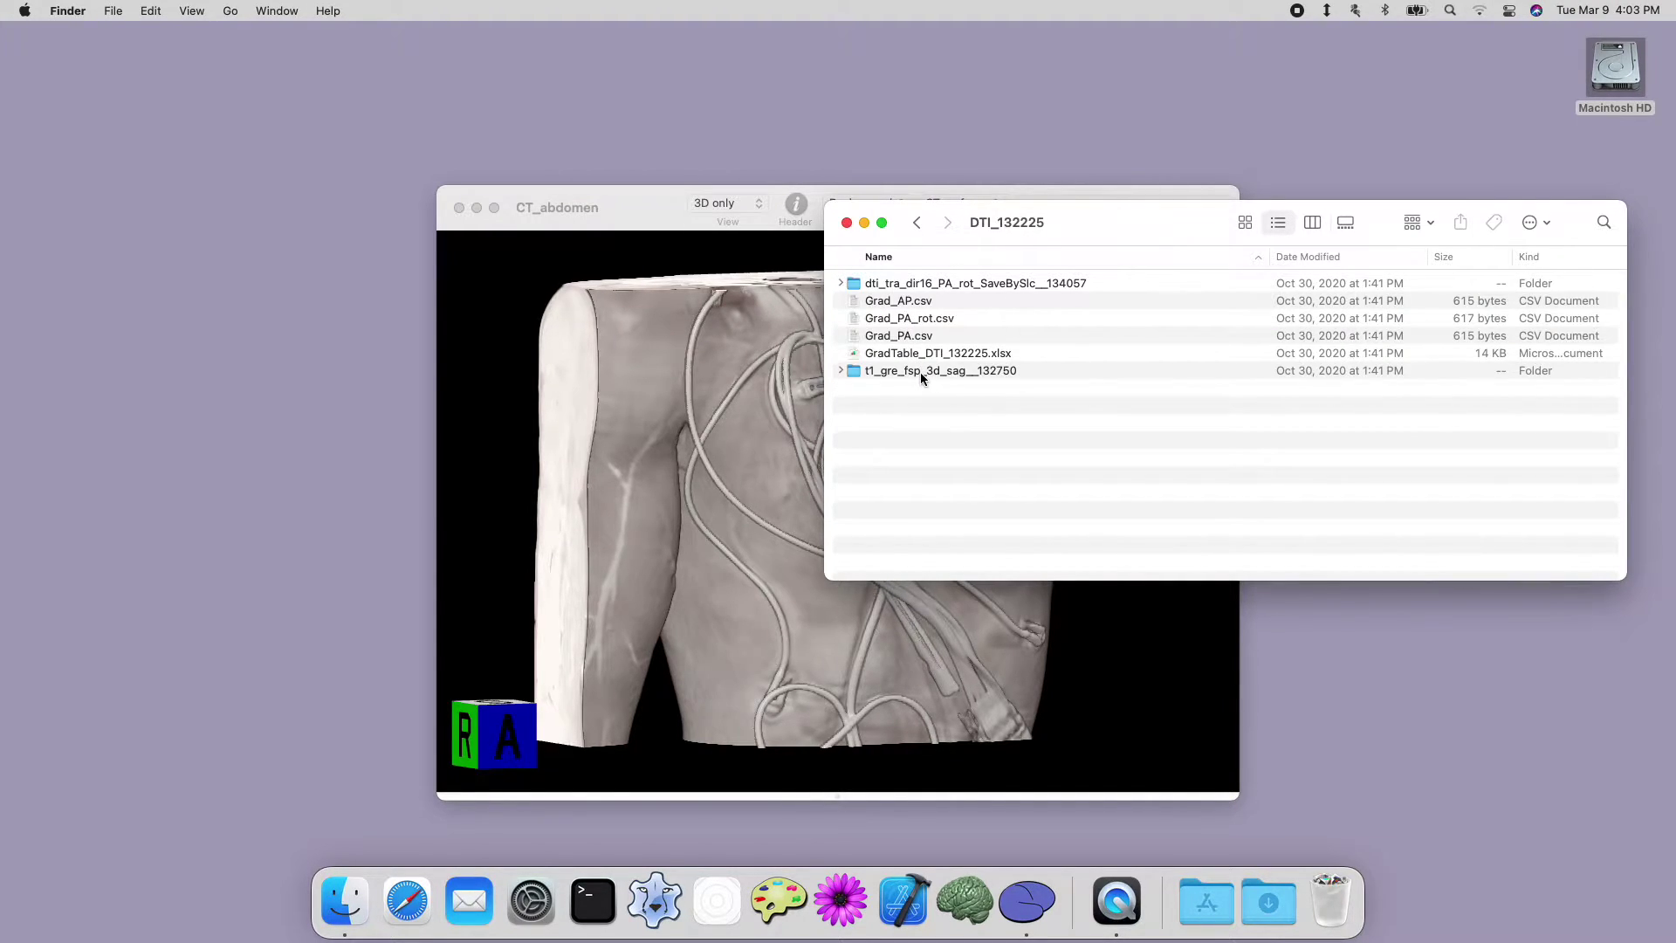
double_click(920, 370)
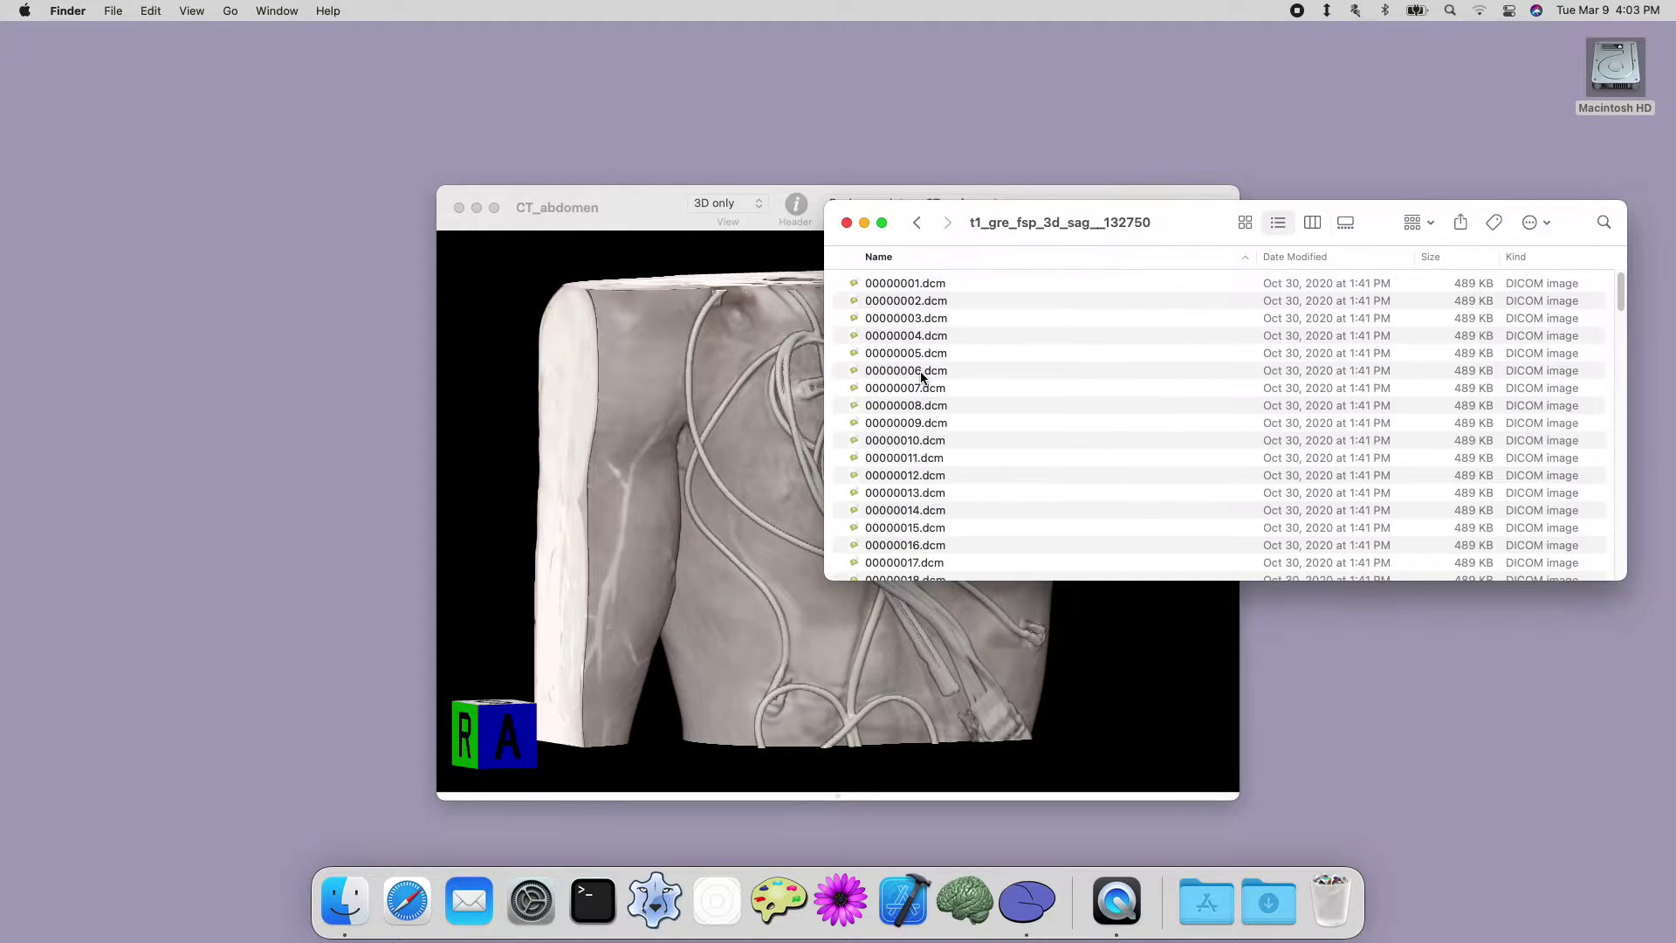
Select all the .dcm slices and drag them onto the MRIcro window to load the series.
drag(1184, 229, 1194, 103)
drag(1623, 453, 1629, 833)
scroll(961, 461, down, 10)
scroll(960, 454, down, 10)
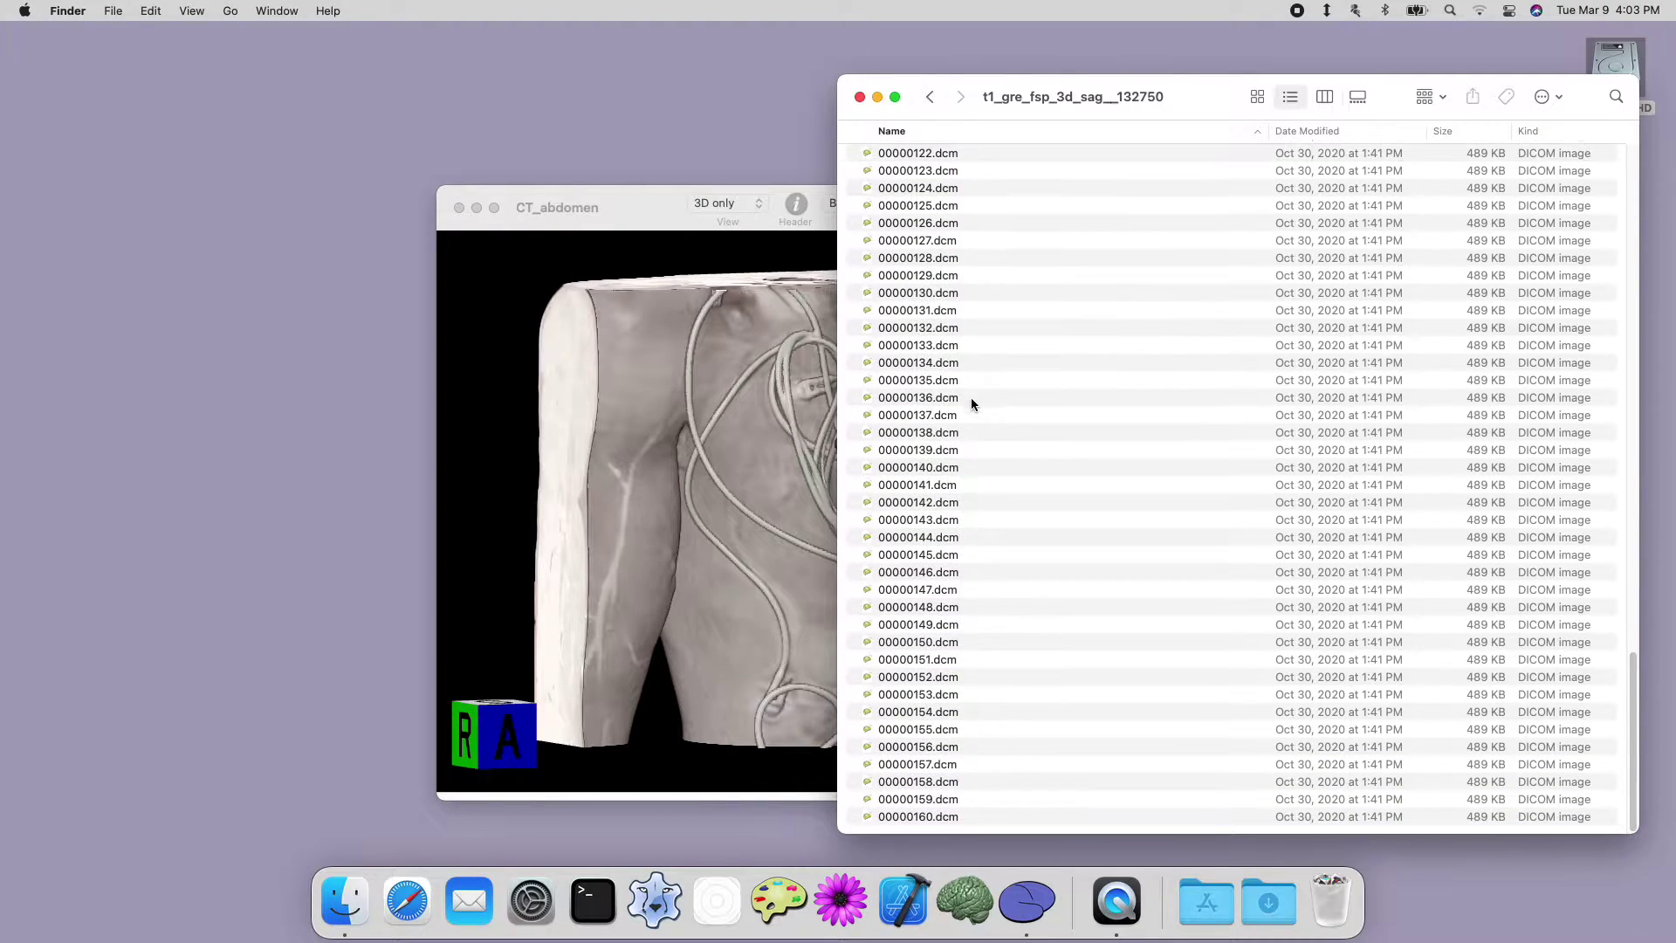
scroll(969, 422, up, 10)
scroll(962, 339, up, 10)
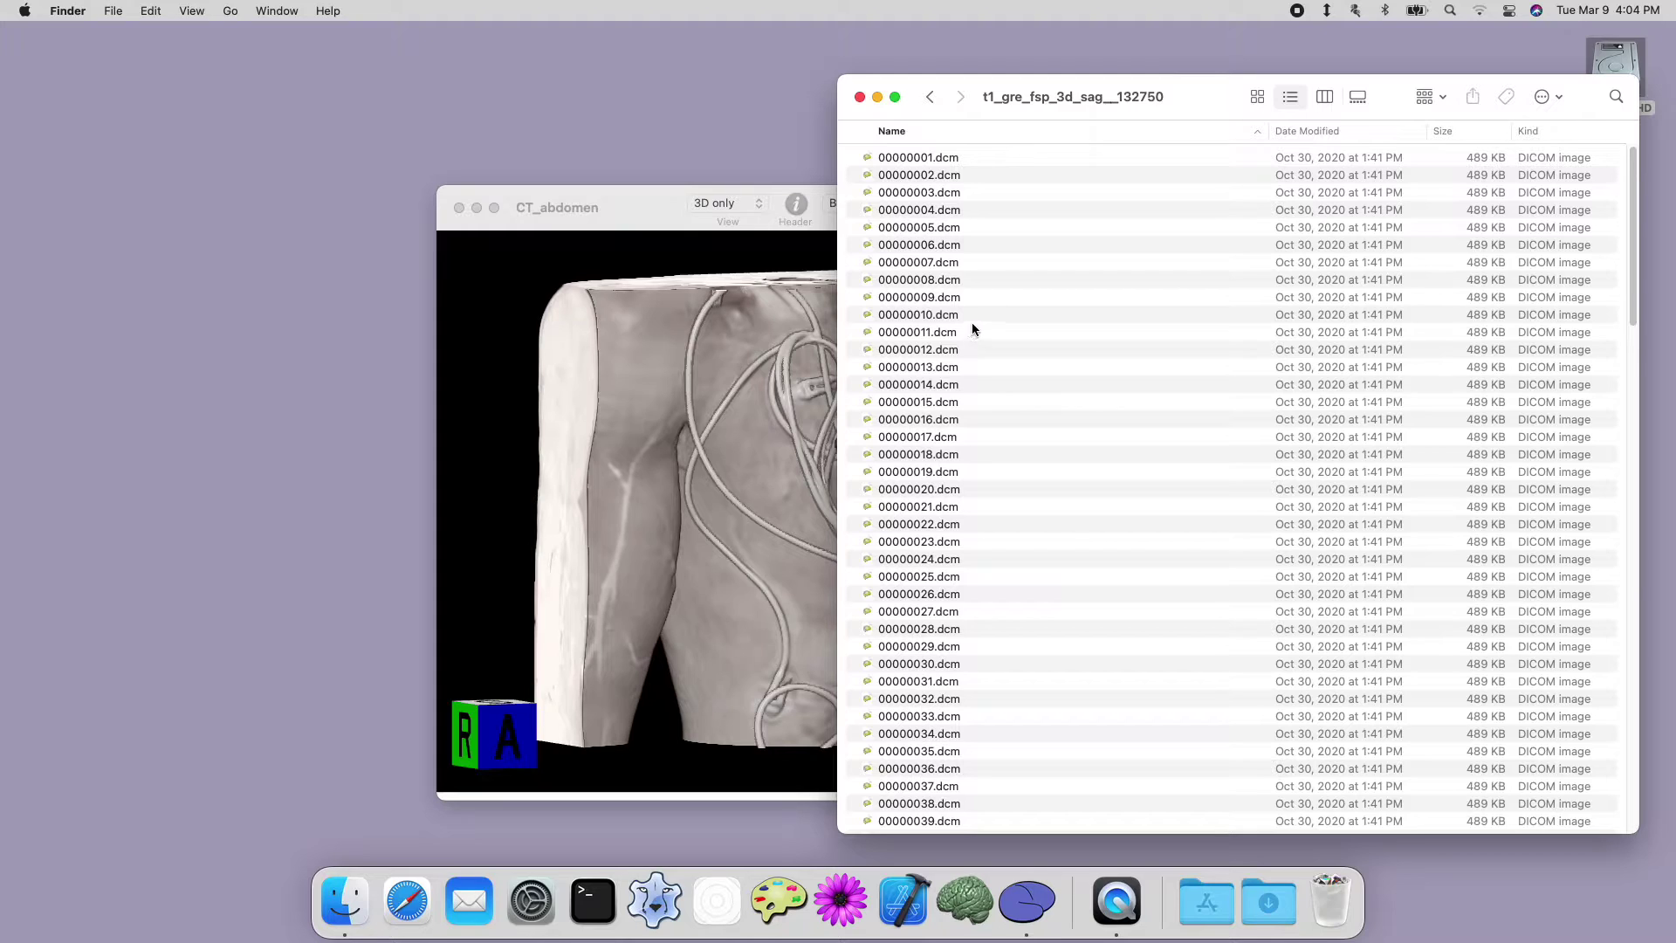
click(997, 318)
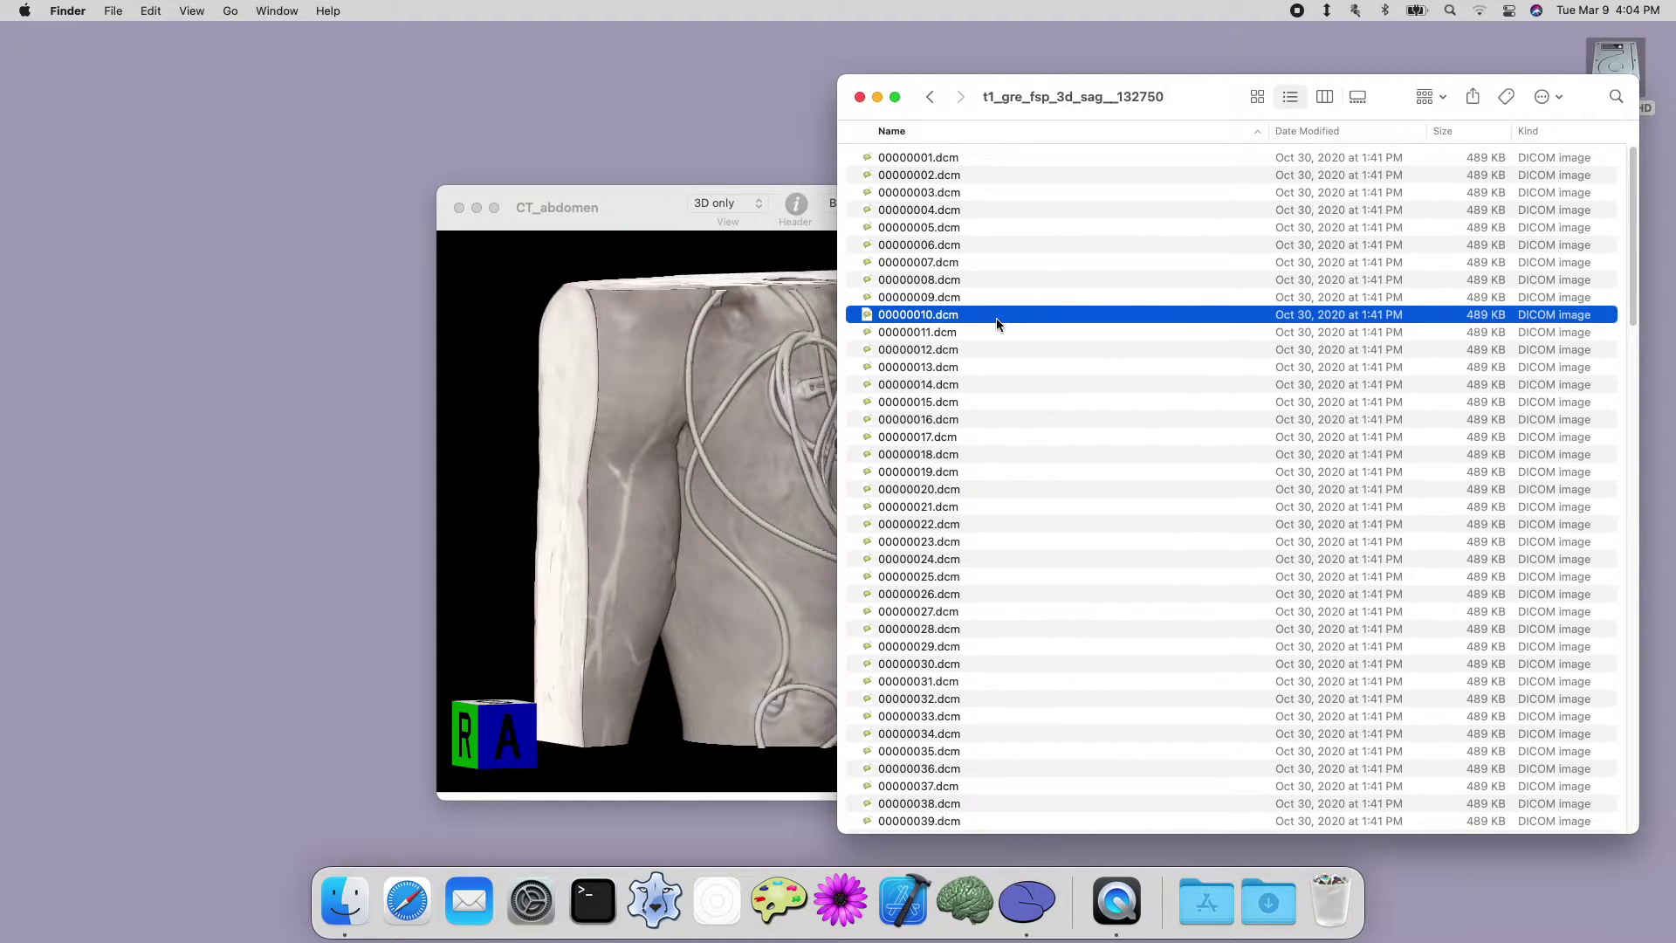
key(super+a)
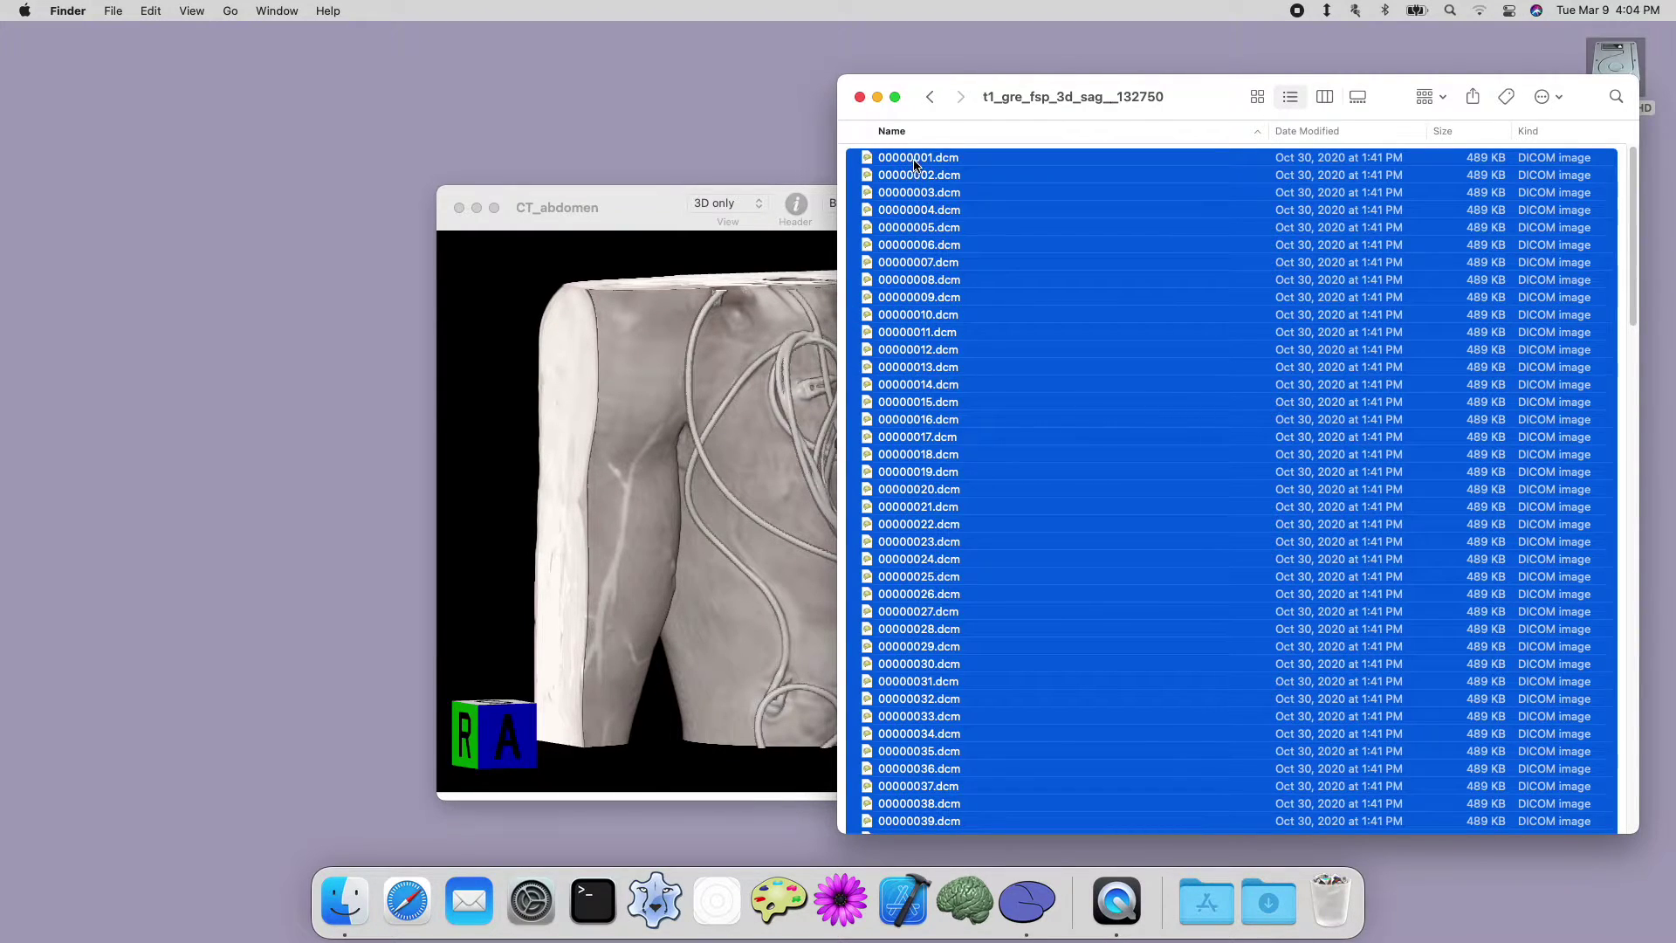
drag(915, 157, 656, 379)
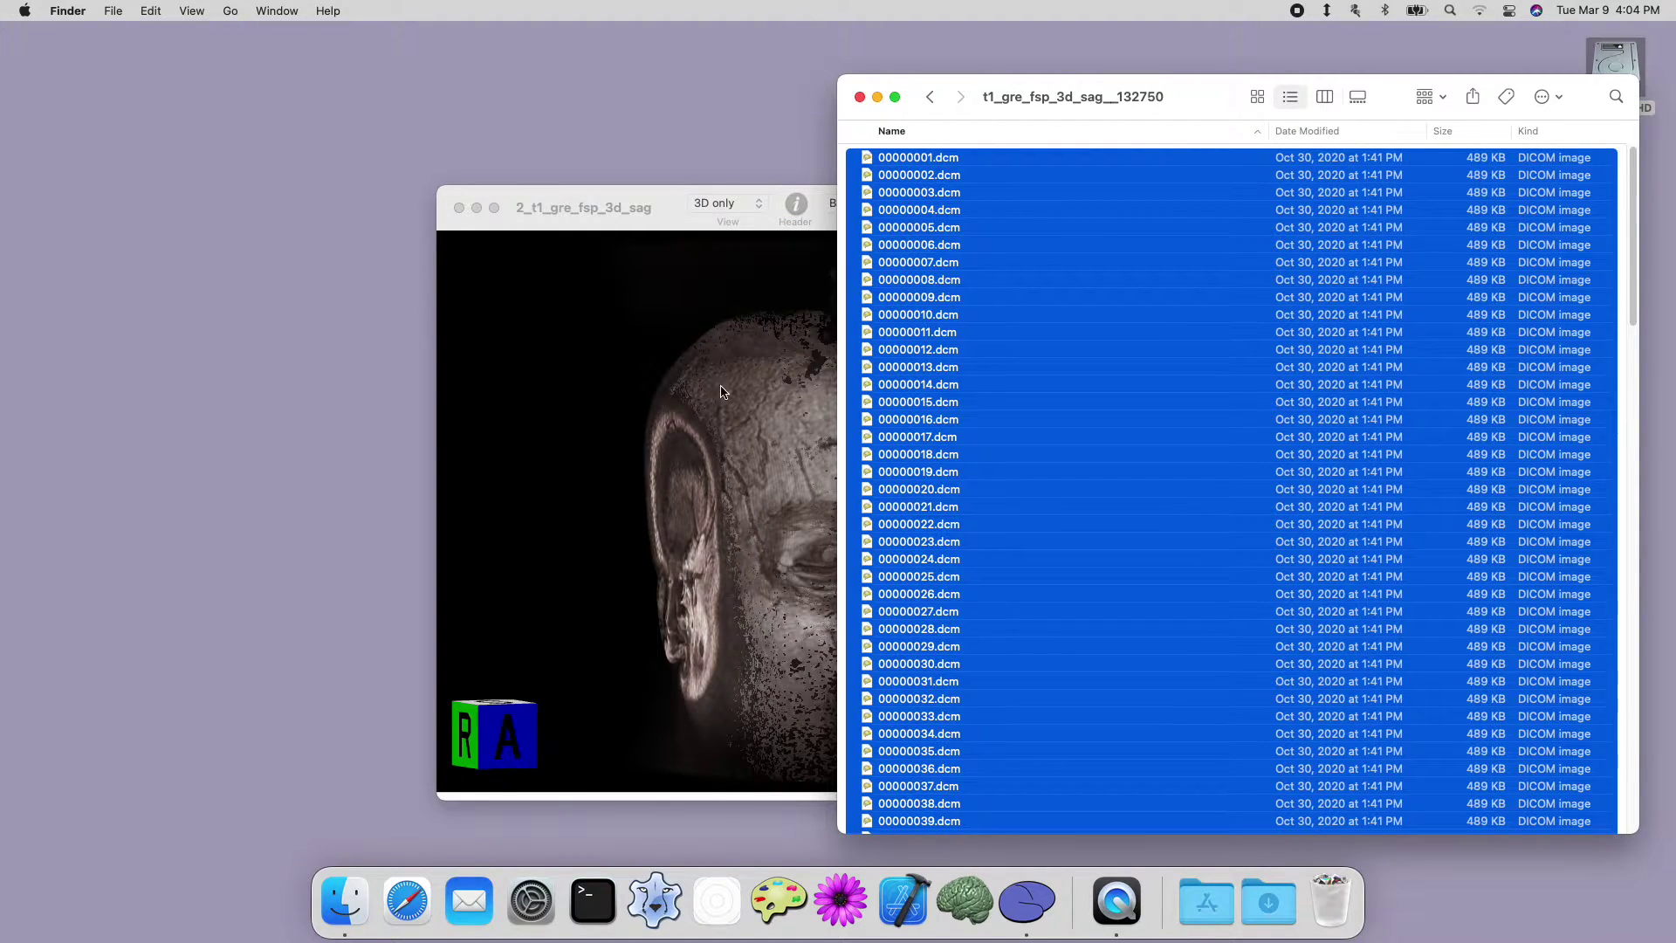
Uncheck Black background in MRIcro Preferences so the 2_t1_gre_fsp_3d_sag head renders on white.
click(722, 392)
drag(729, 419, 755, 427)
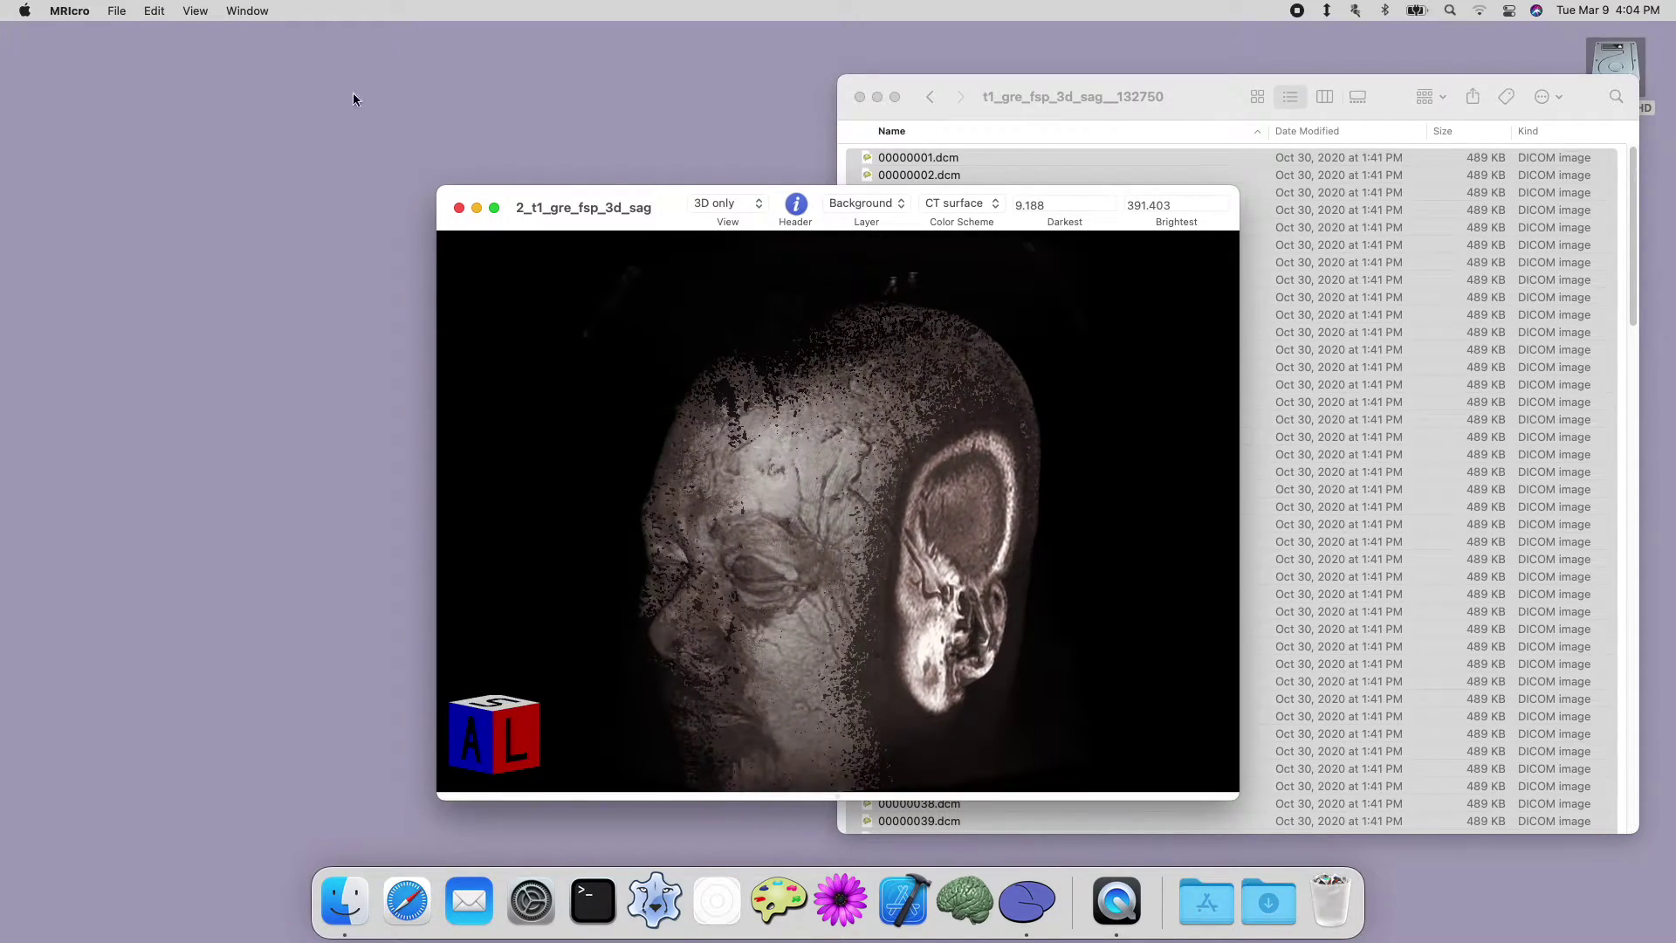
click(78, 11)
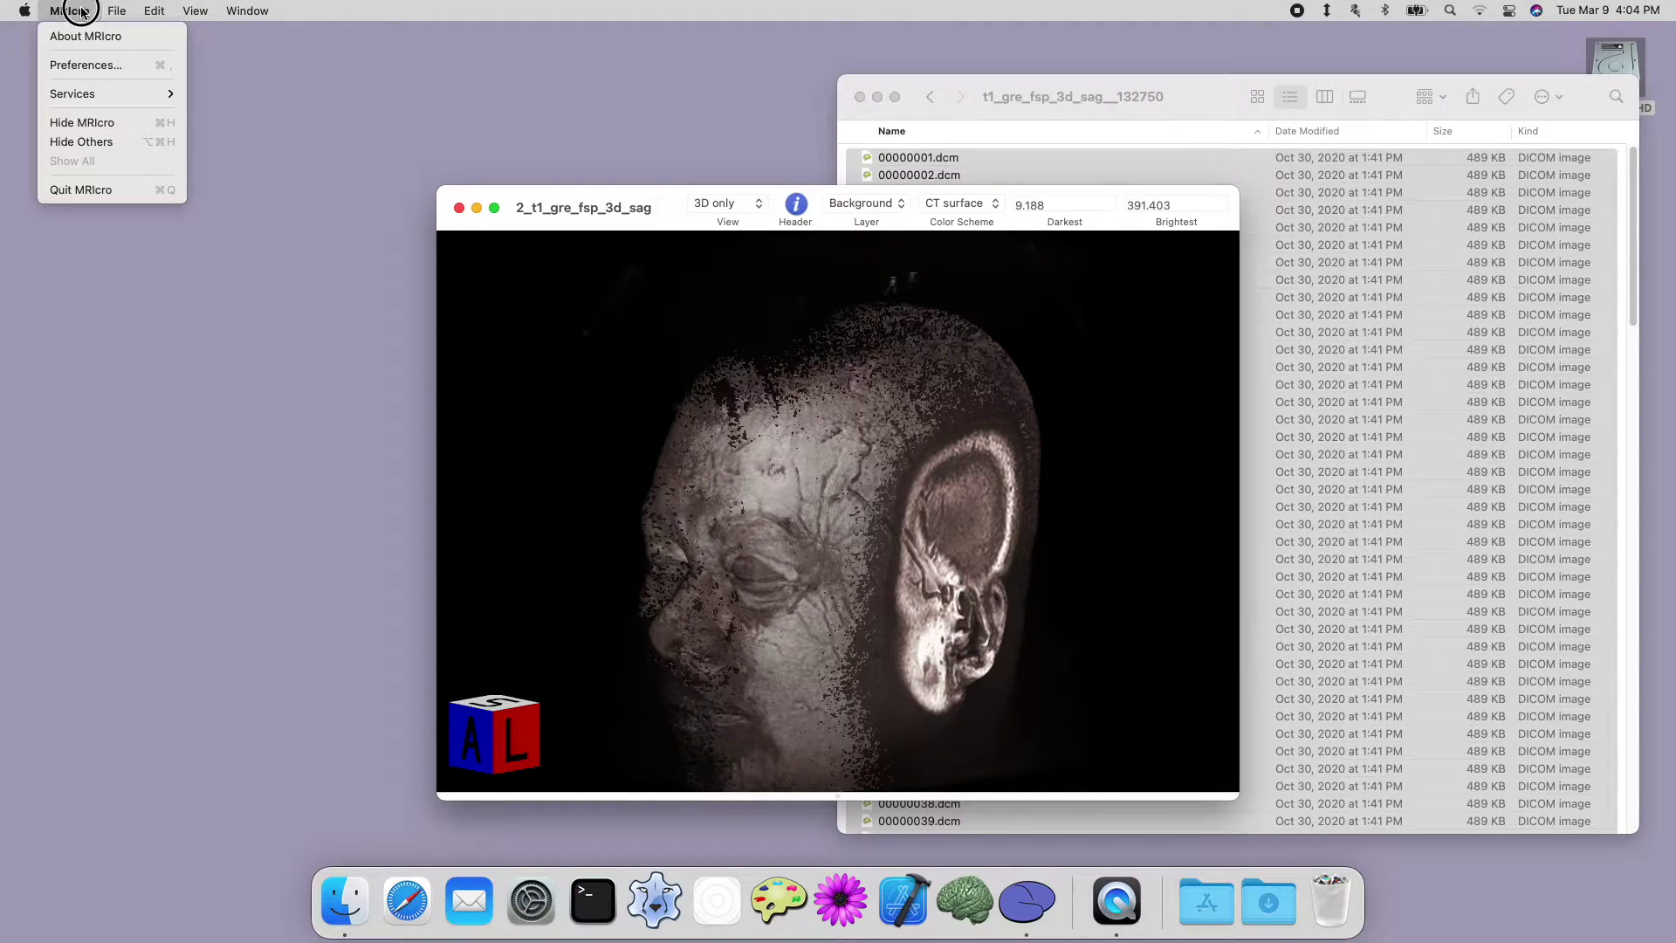
click(75, 66)
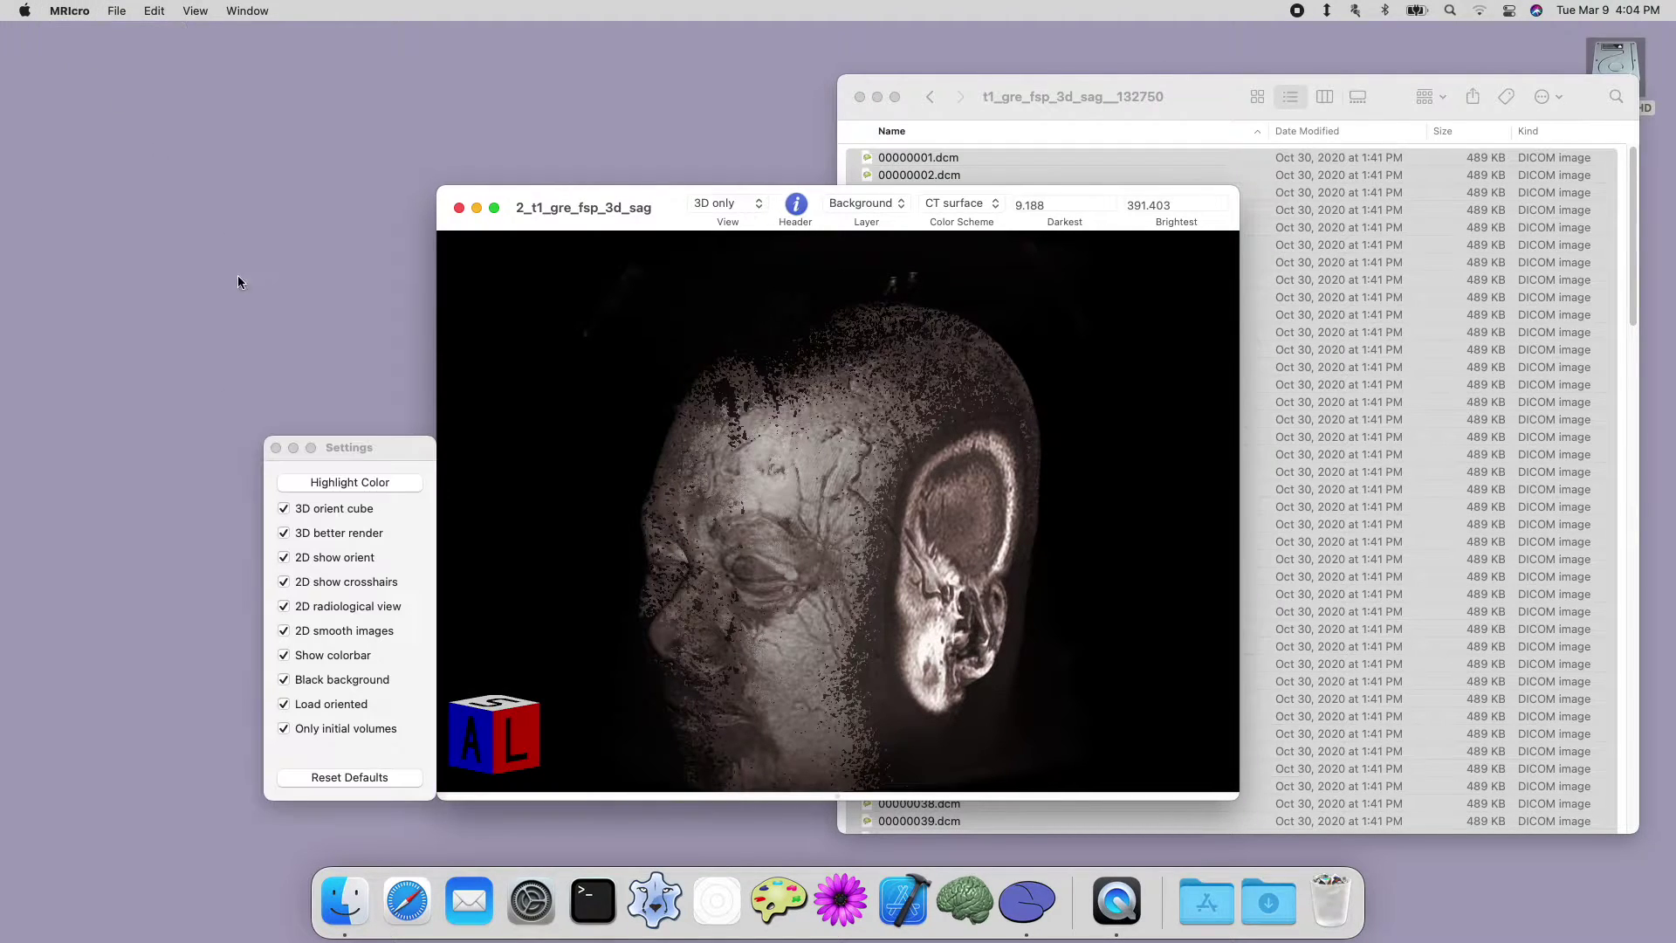
click(286, 683)
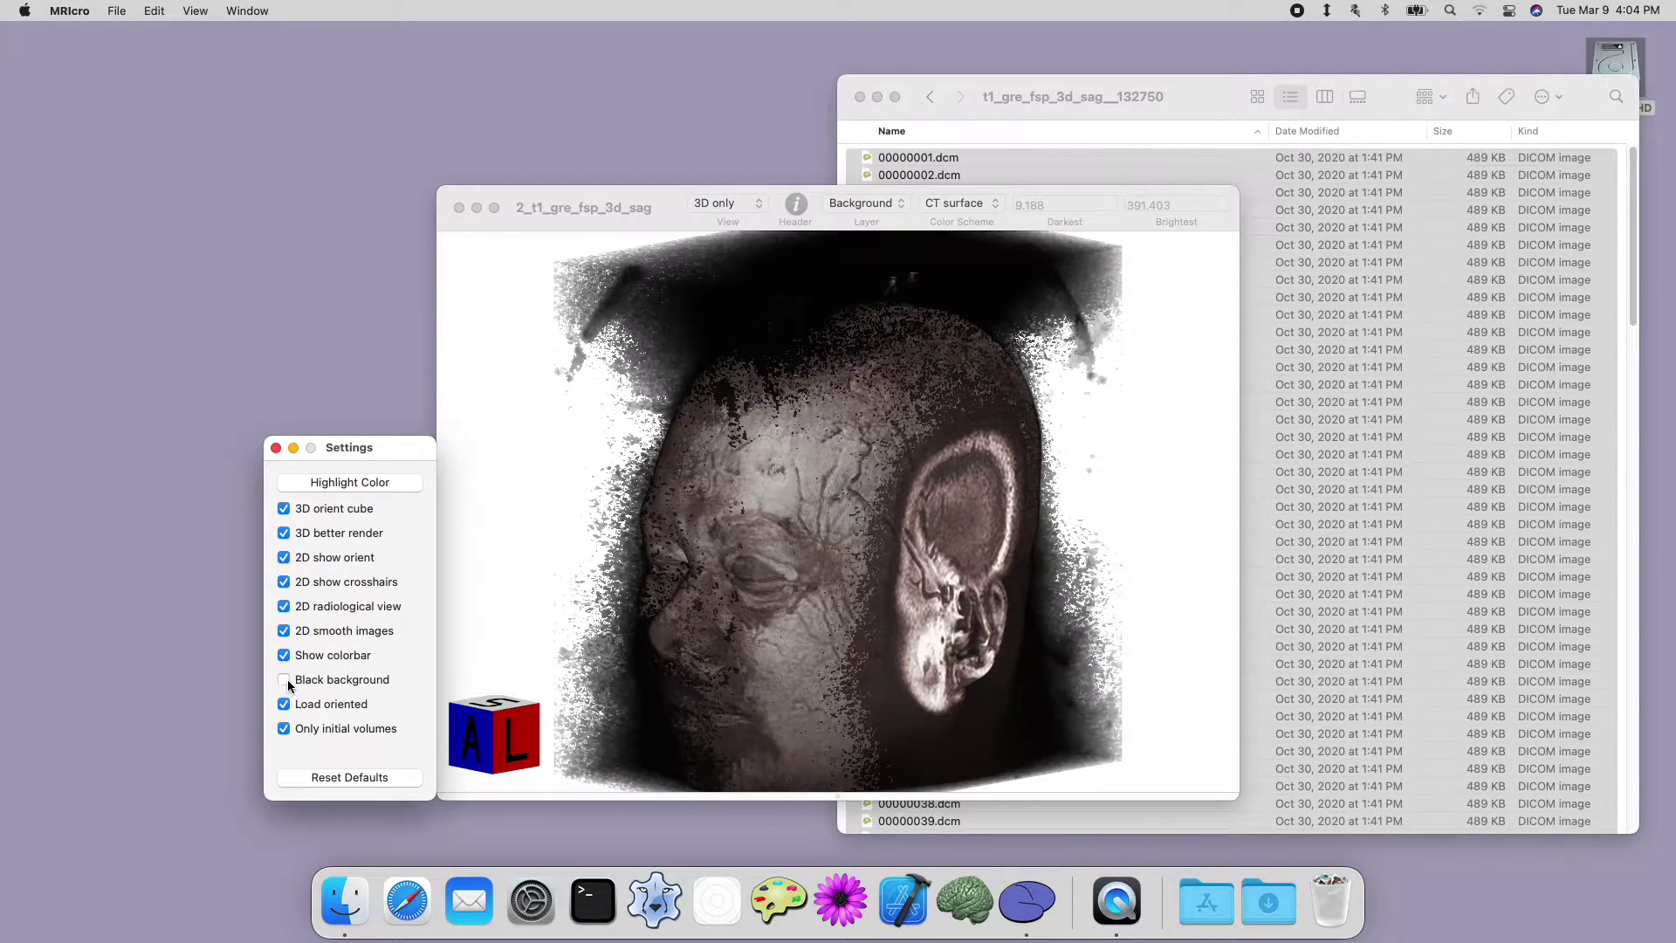
click(702, 647)
mouse_move(765, 568)
mouse_down()
mouse_move(809, 568)
mouse_move(746, 546)
mouse_move(777, 550)
mouse_move(759, 560)
mouse_move(746, 522)
mouse_move(767, 543)
mouse_up()
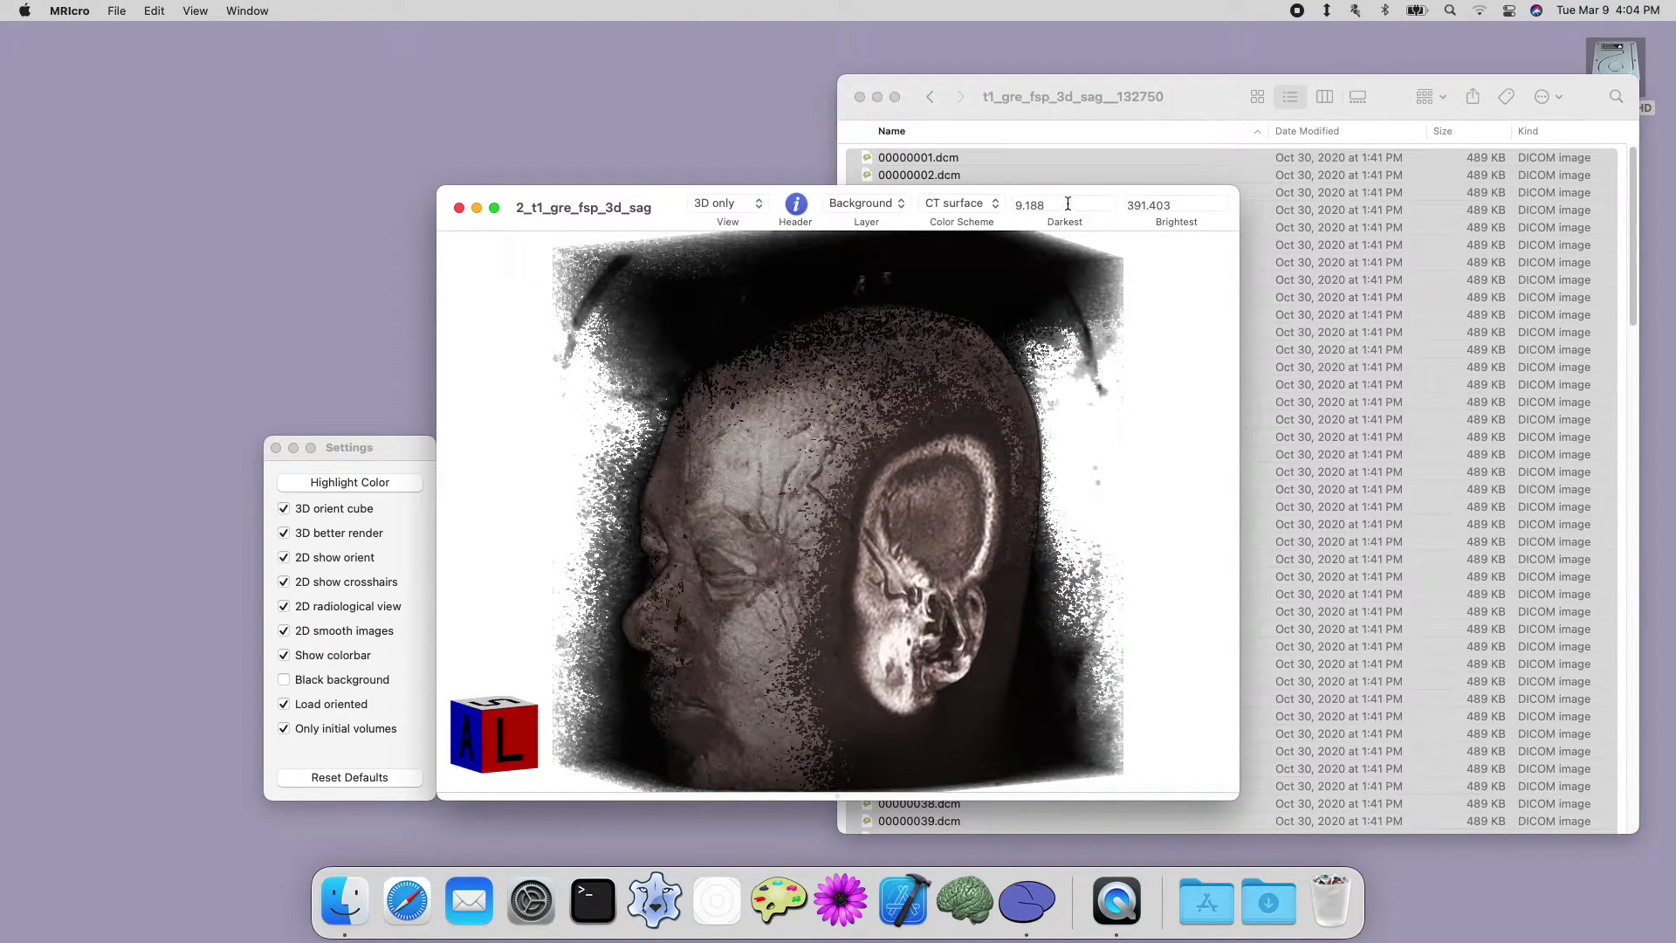
Set the Darkest threshold to 99, check the render, then reset it to 0.
drag(1067, 203, 1003, 209)
text(99)
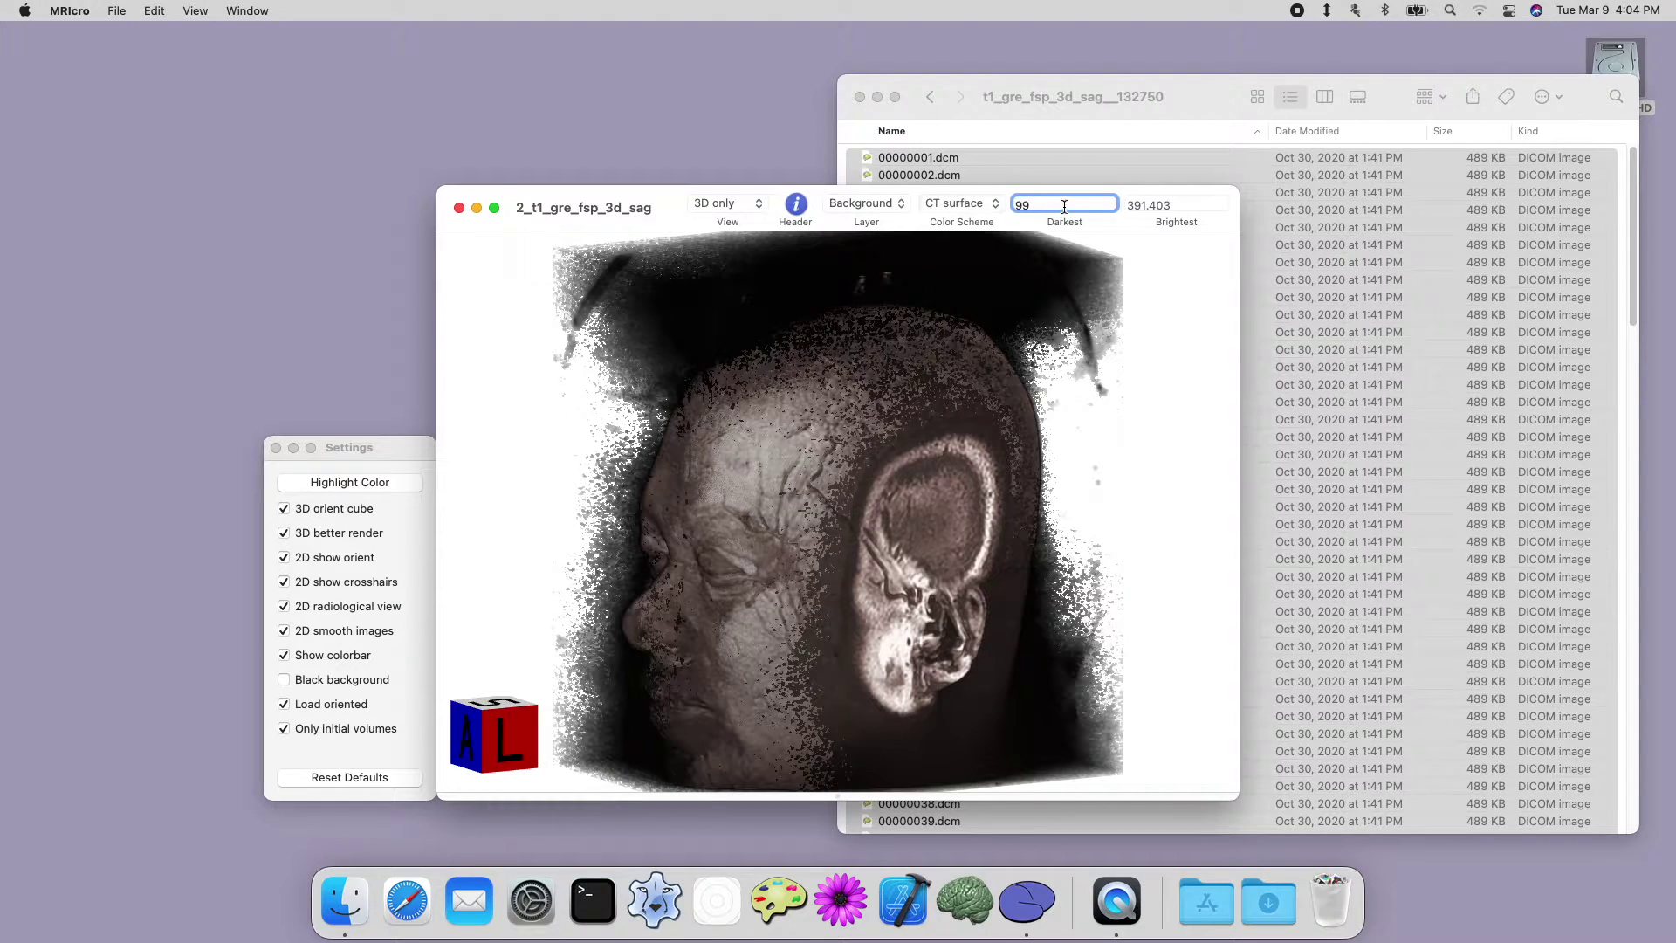
key(Tab)
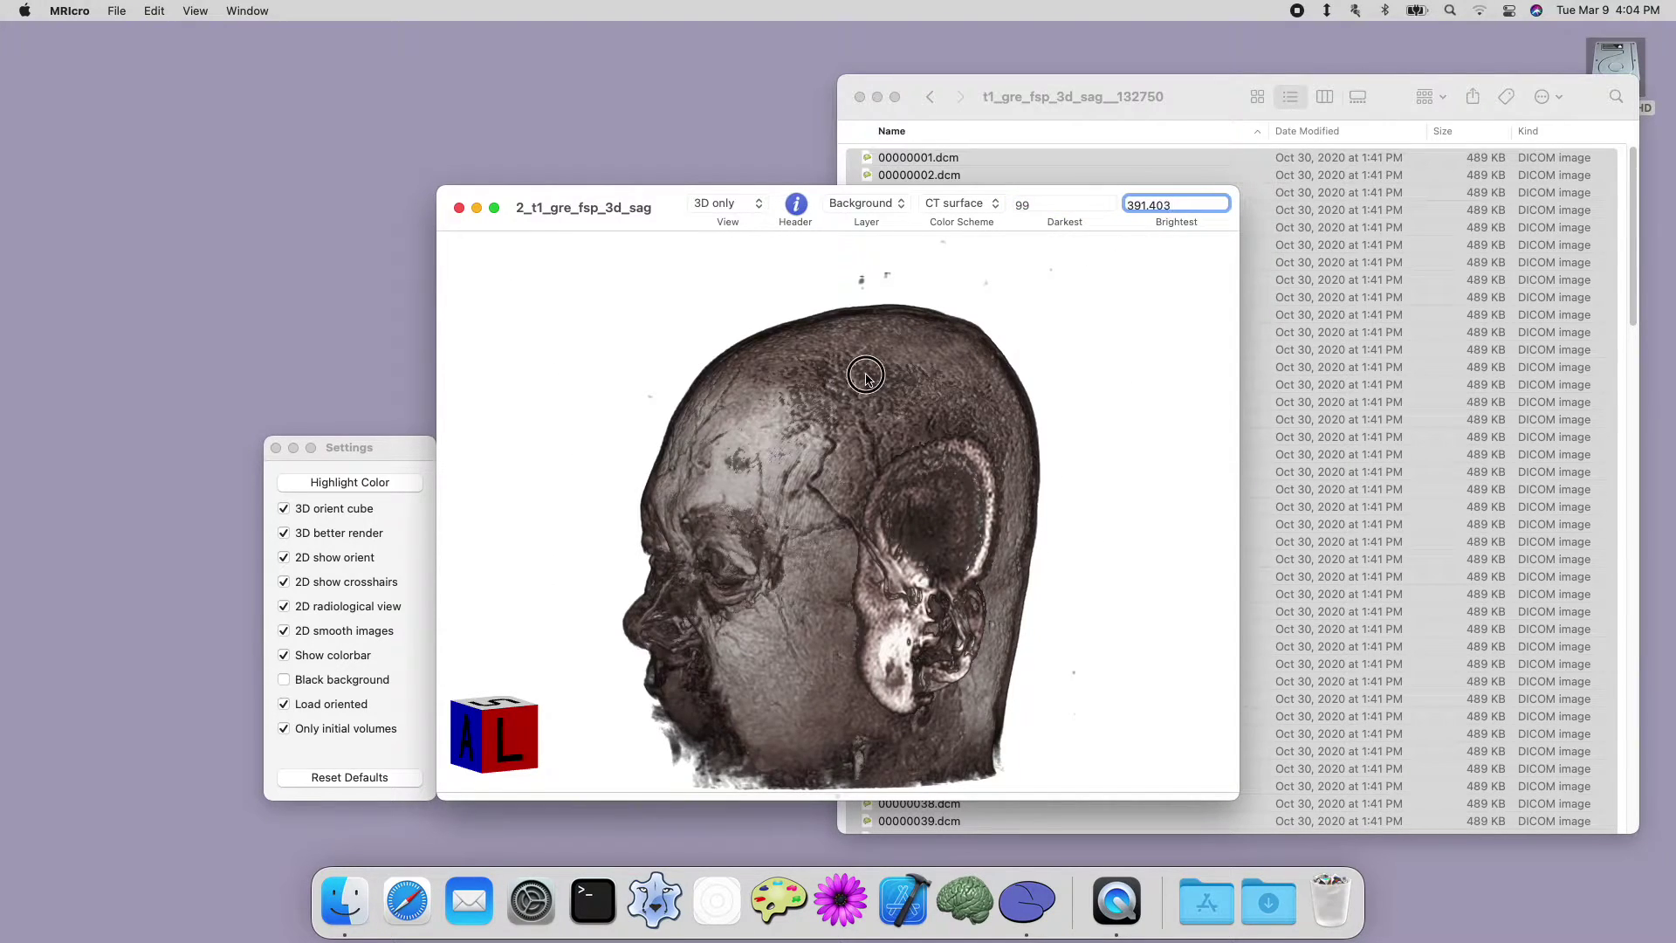
mouse_move(869, 377)
mouse_down()
mouse_move(900, 410)
mouse_move(850, 351)
mouse_move(890, 330)
mouse_move(877, 374)
mouse_move(875, 358)
mouse_up()
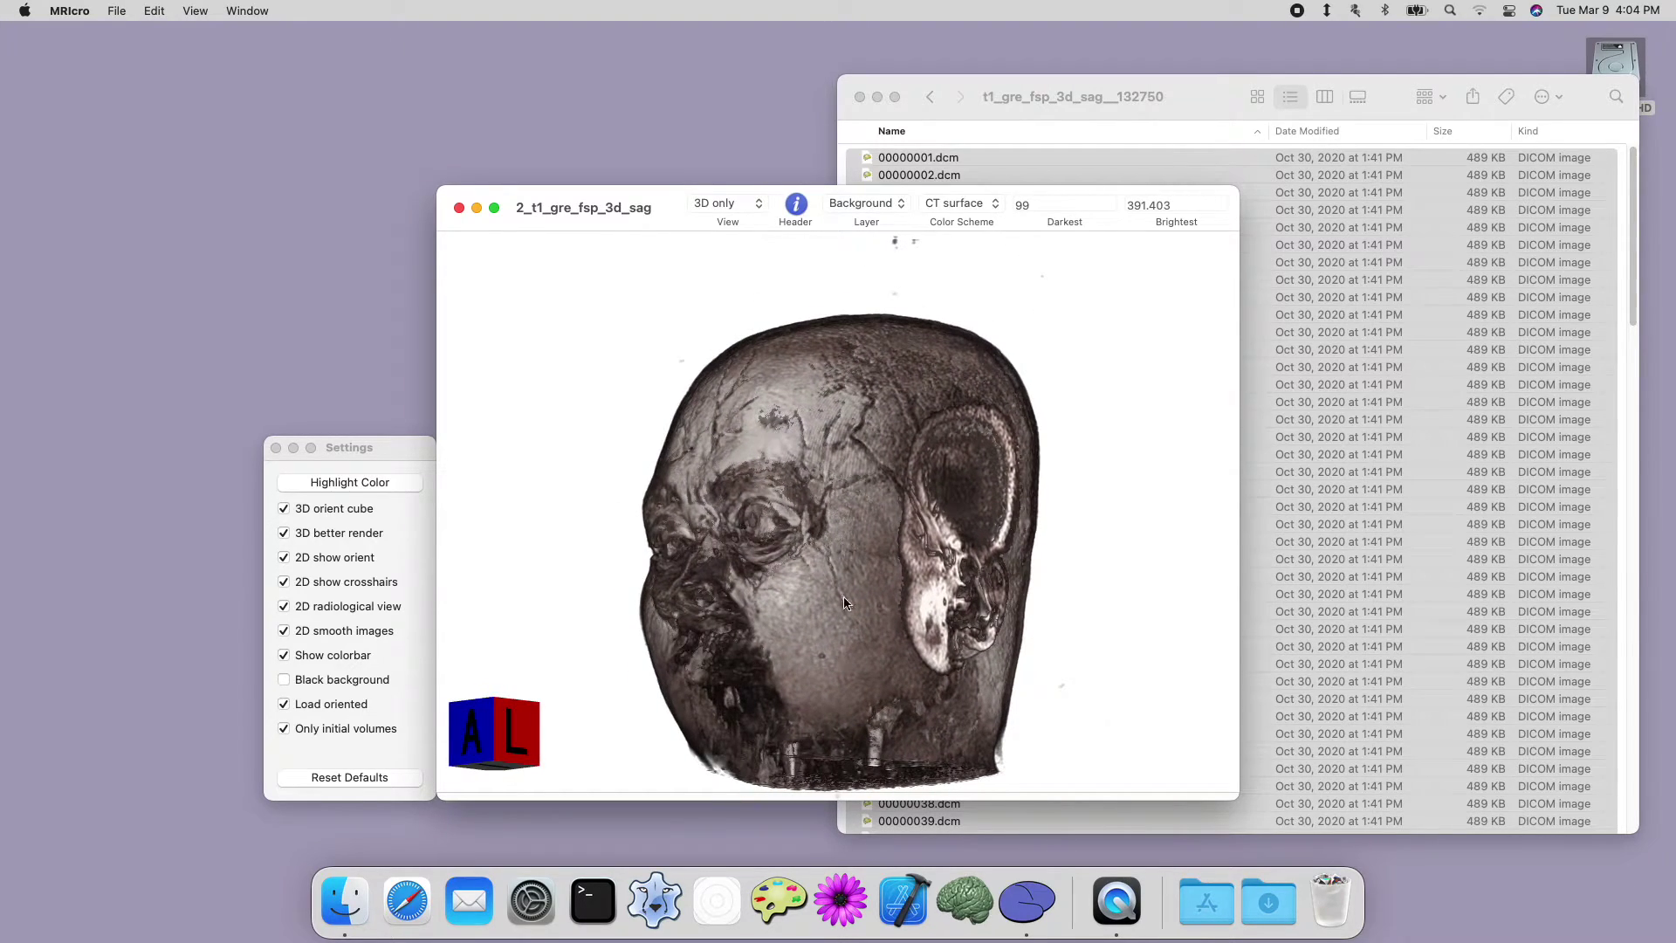
double_click(1047, 208)
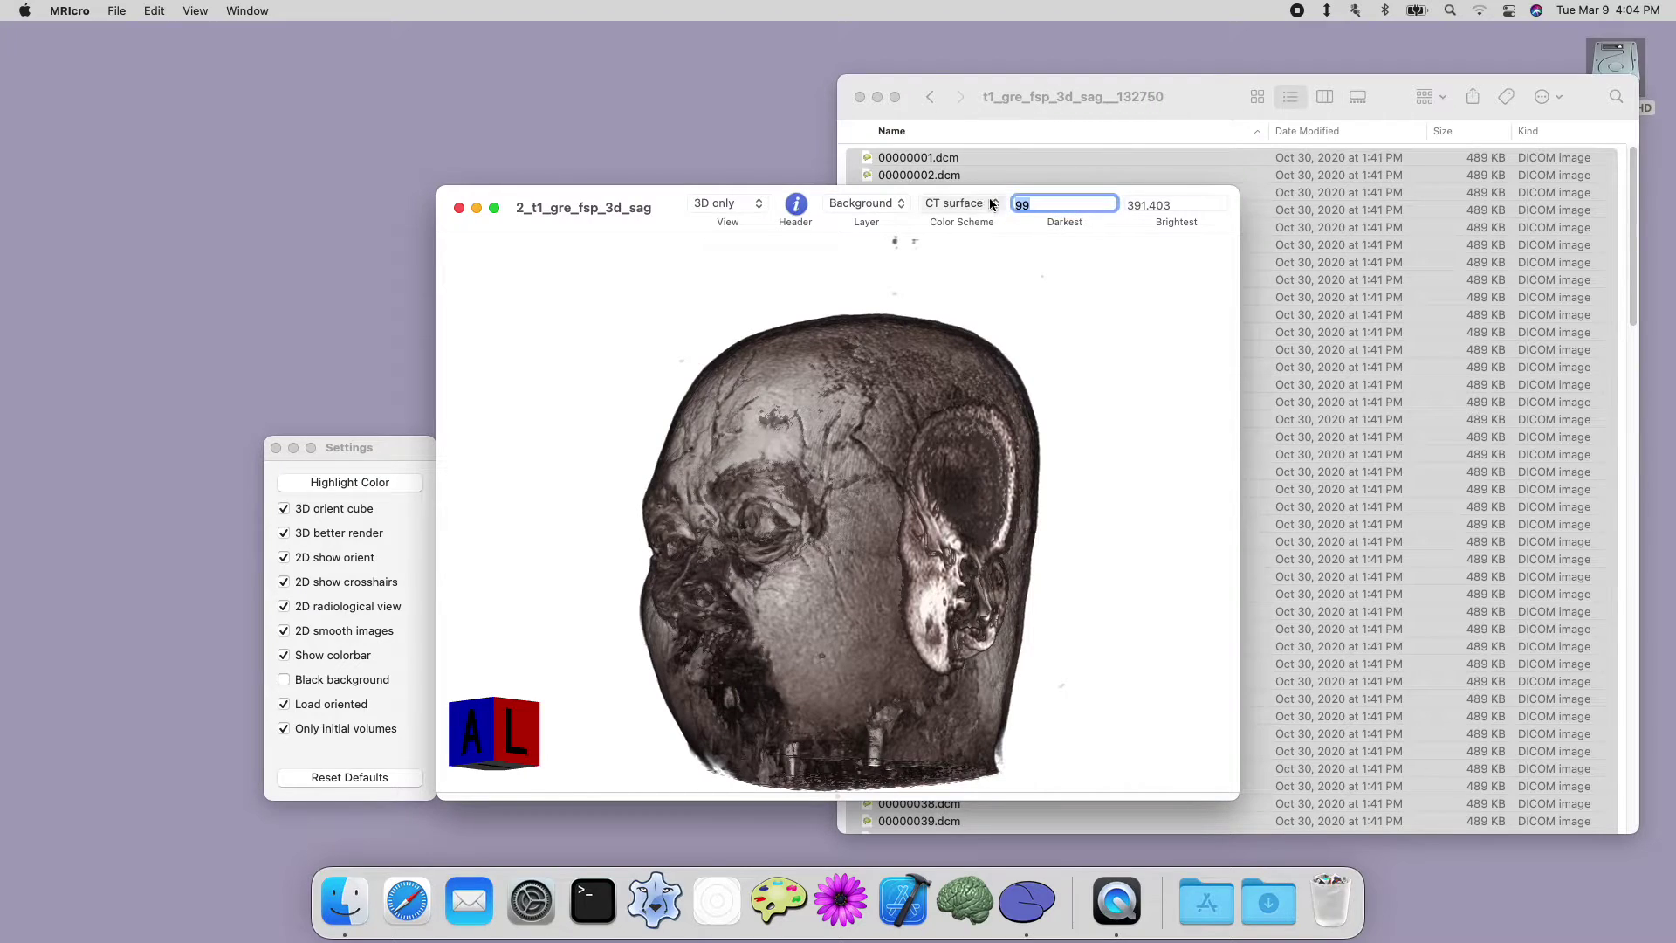
text(0)
key(Return)
drag(888, 332, 875, 378)
Apply View > Remove Haze and rotate the head to inspect the clean skin surface.
click(202, 10)
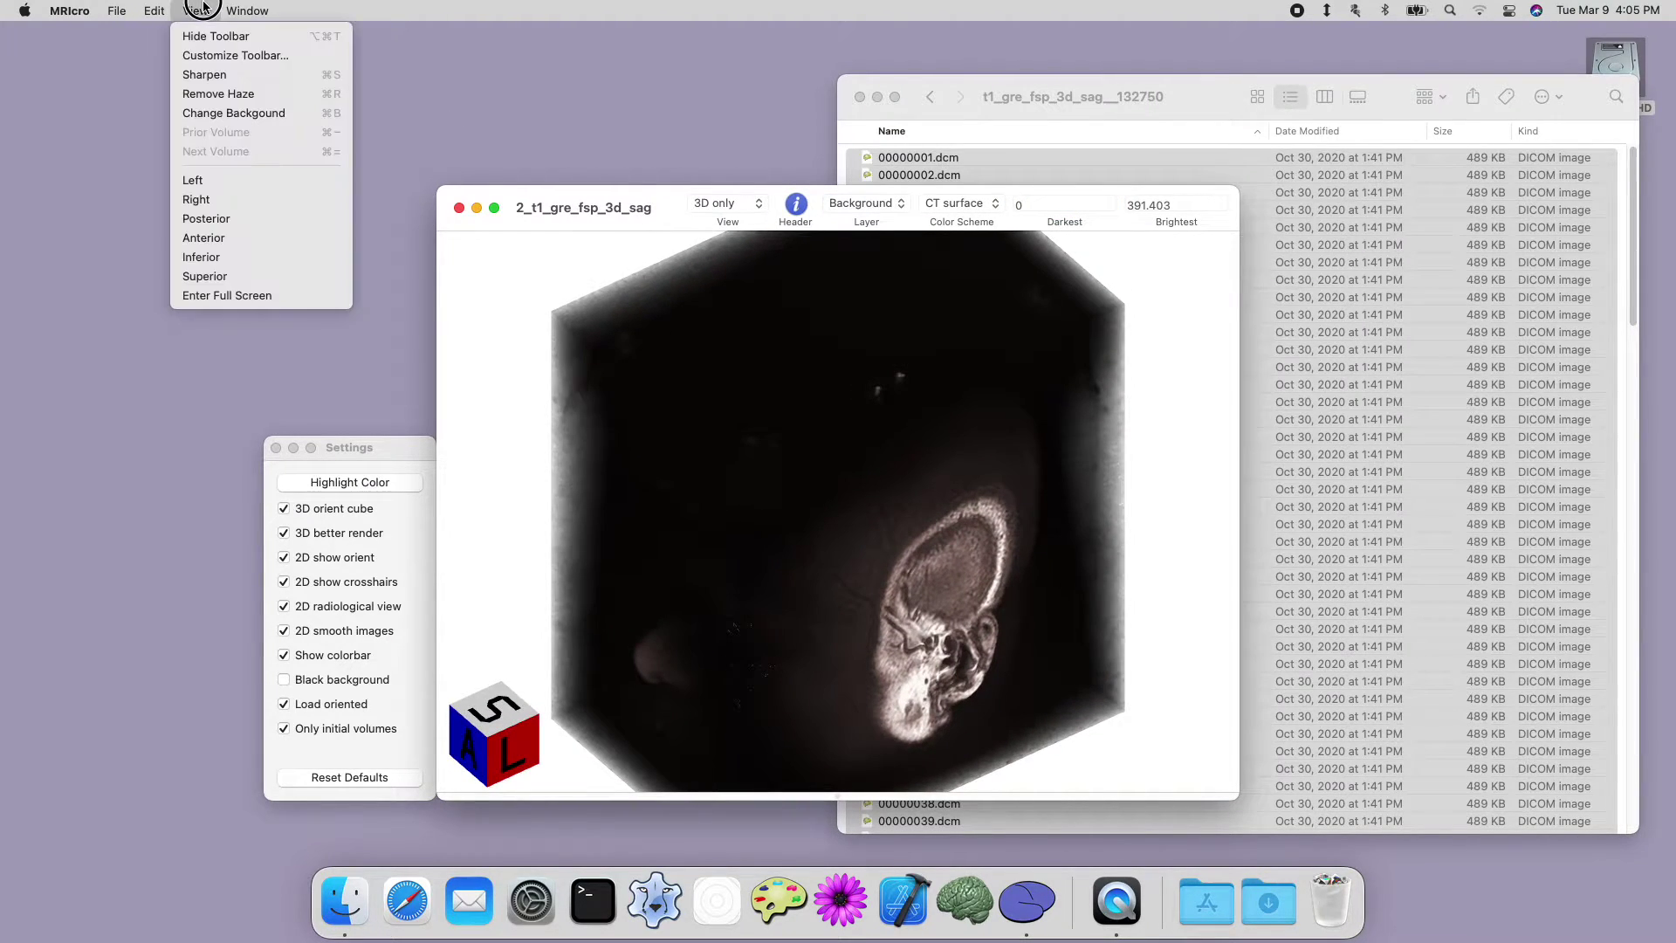
click(205, 96)
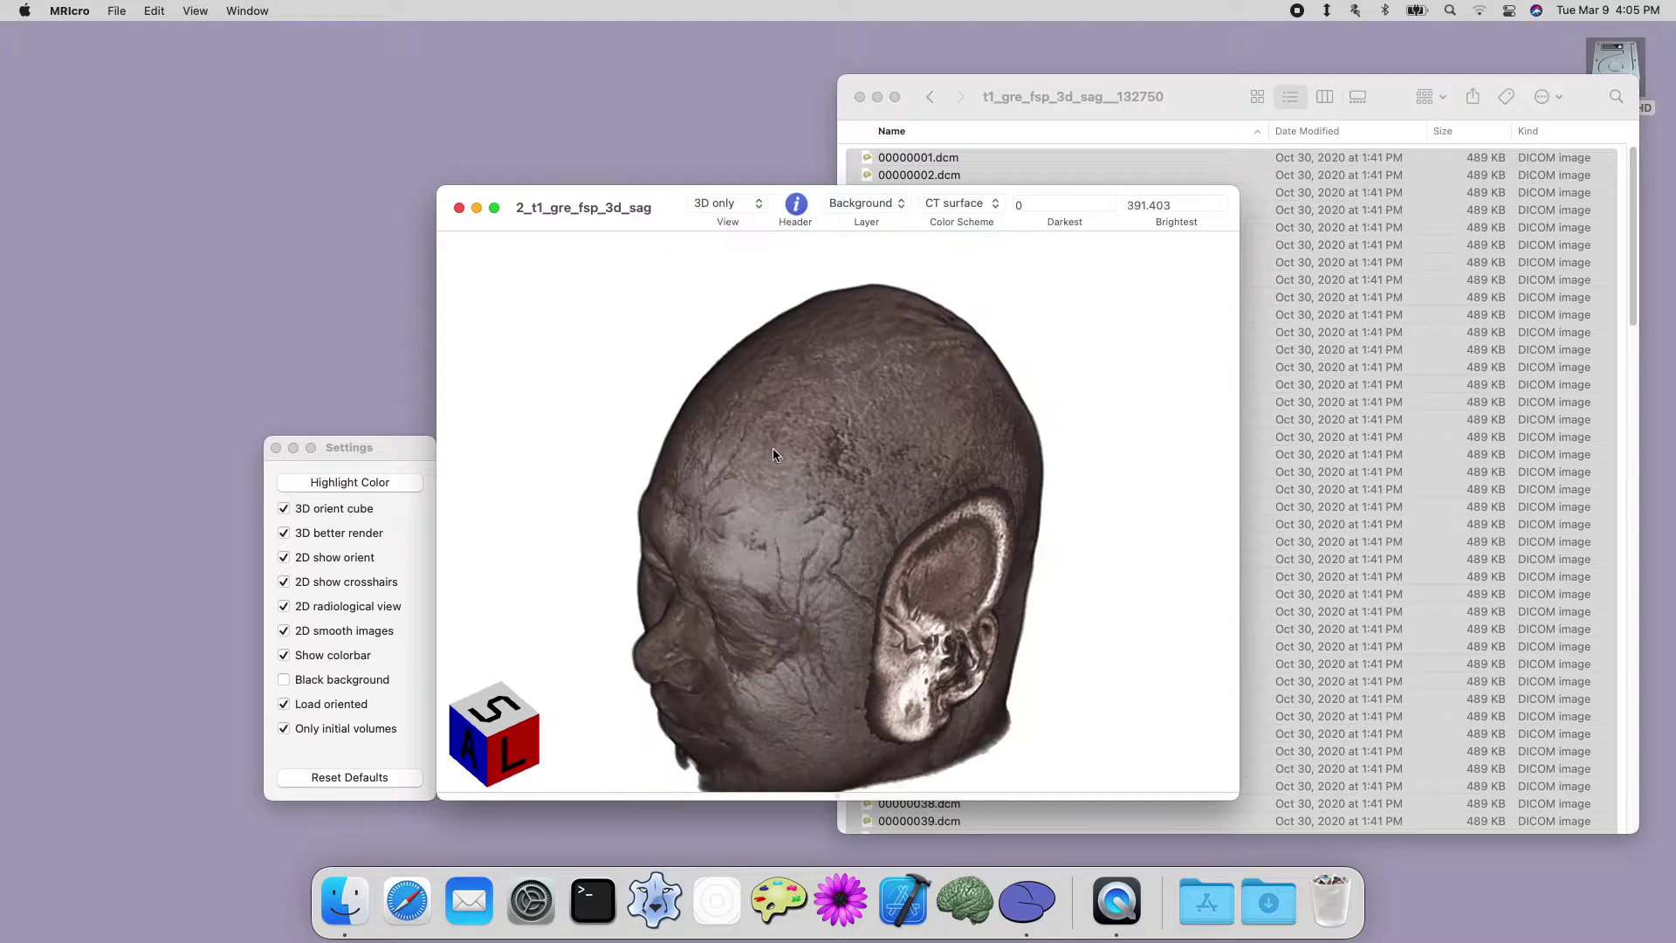
drag(773, 449, 789, 480)
Switch the View layout to 2D and 3D, showing slices beside the 3D head.
drag(723, 210, 718, 228)
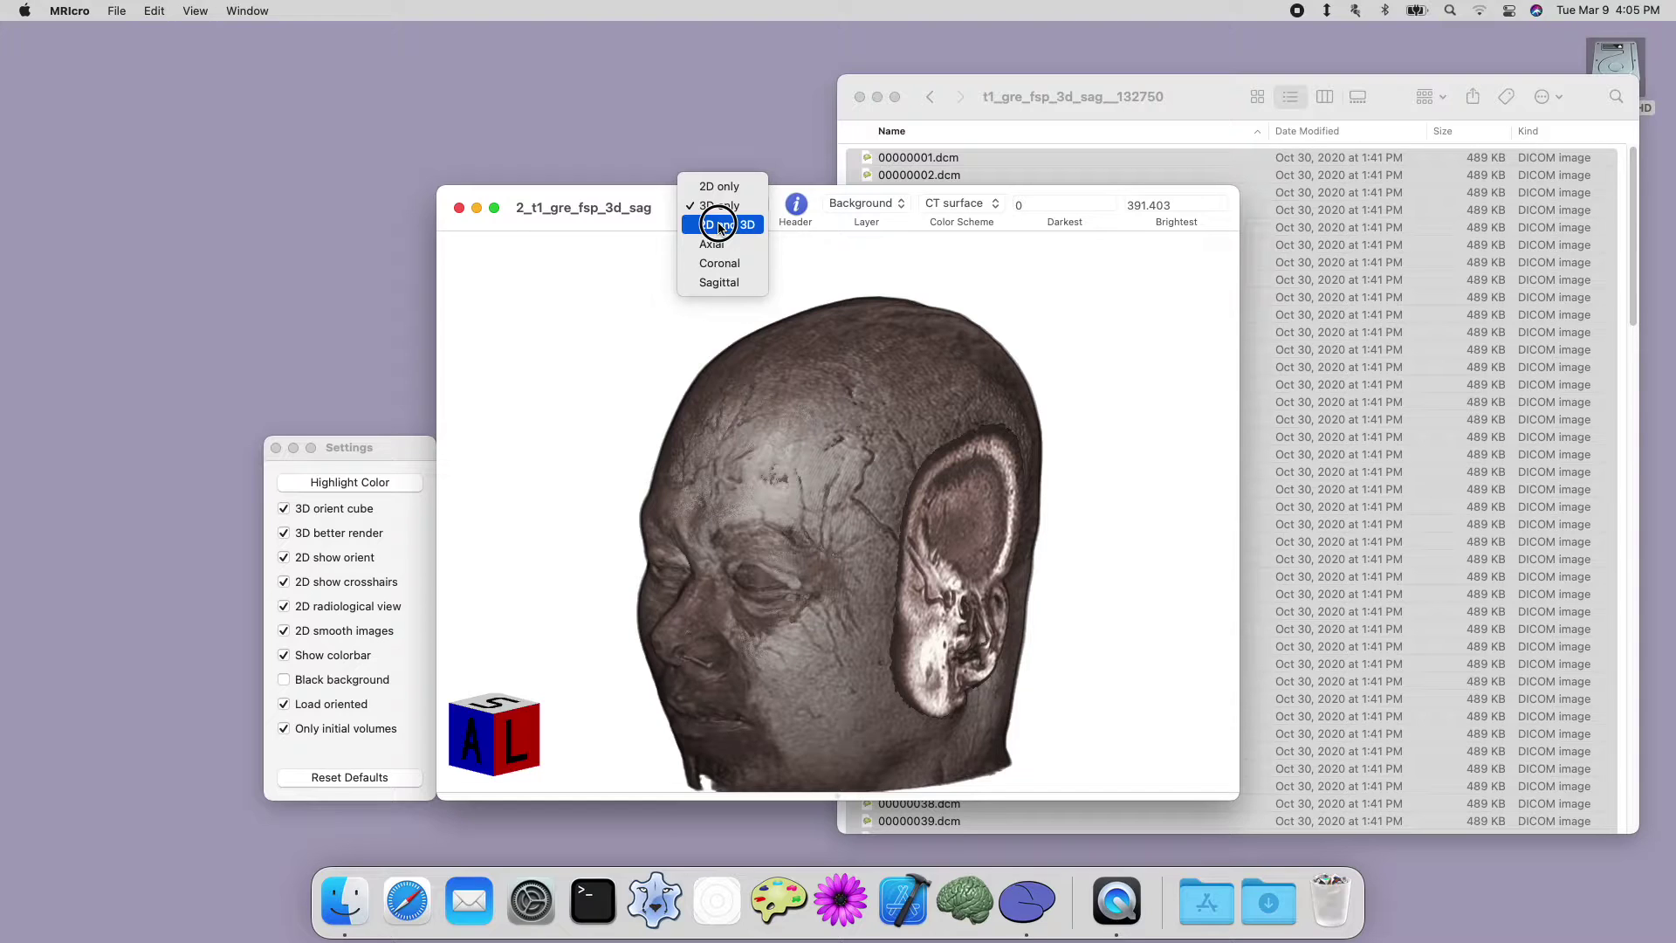
mouse_move(718, 228)
mouse_down()
mouse_move(719, 187)
mouse_move(720, 224)
mouse_up()
drag(786, 354, 778, 381)
Reposition the crosshair, turn the 3D head front-left, close Settings and maximize the viewer.
drag(721, 616, 639, 585)
drag(719, 320, 764, 338)
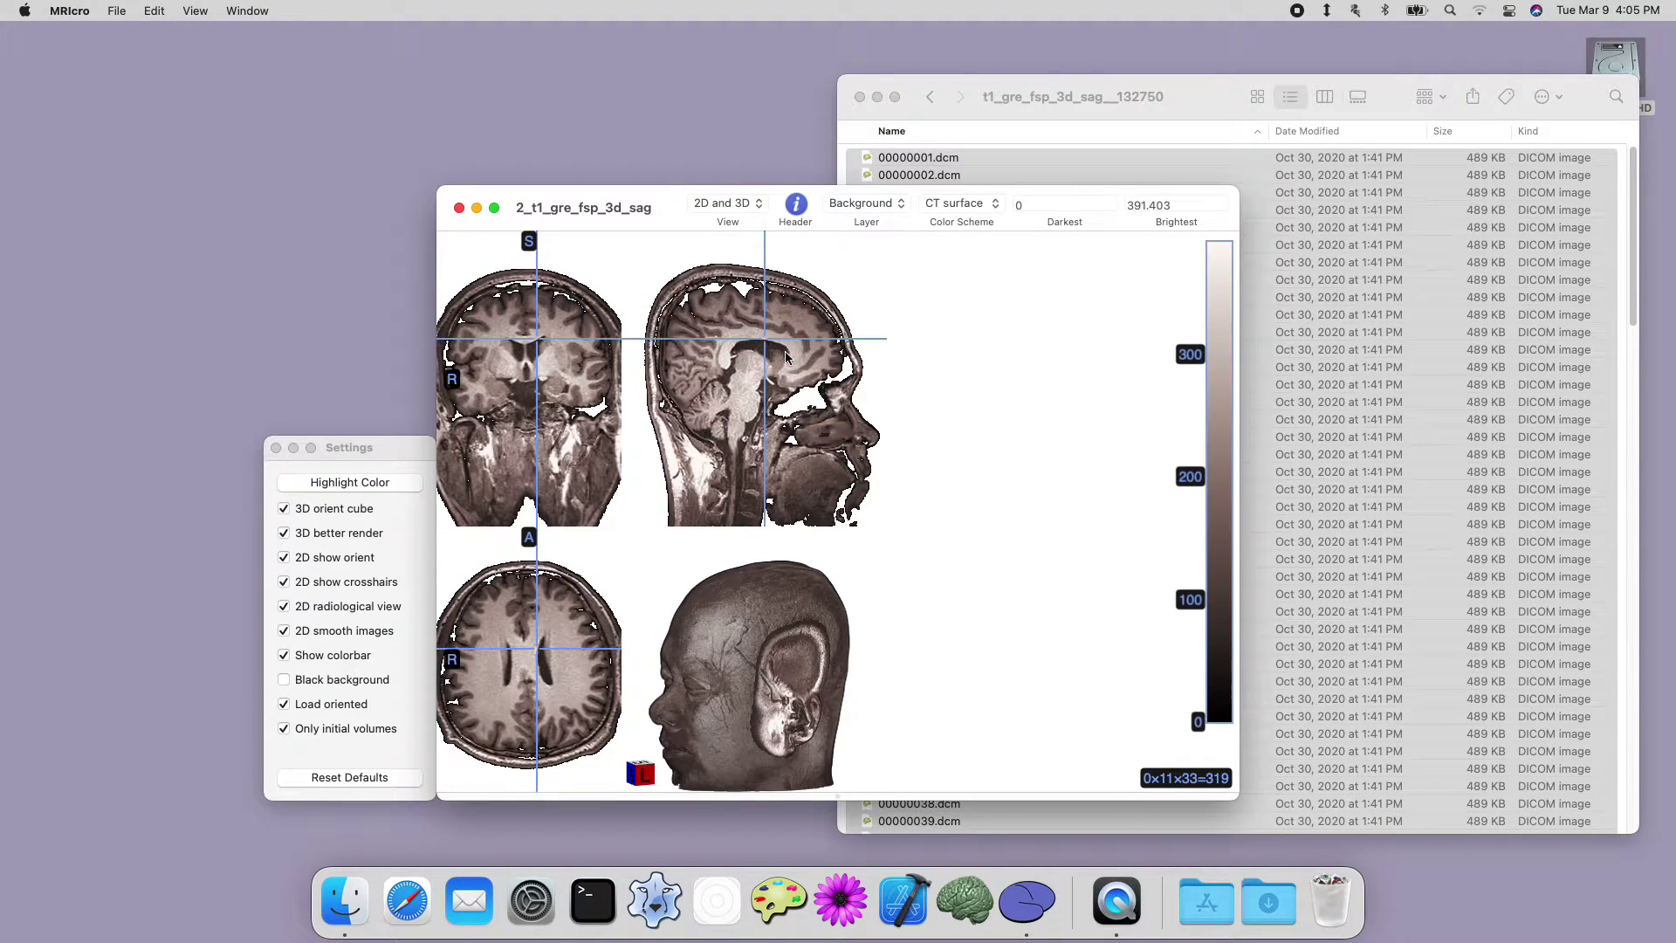
drag(732, 627, 740, 630)
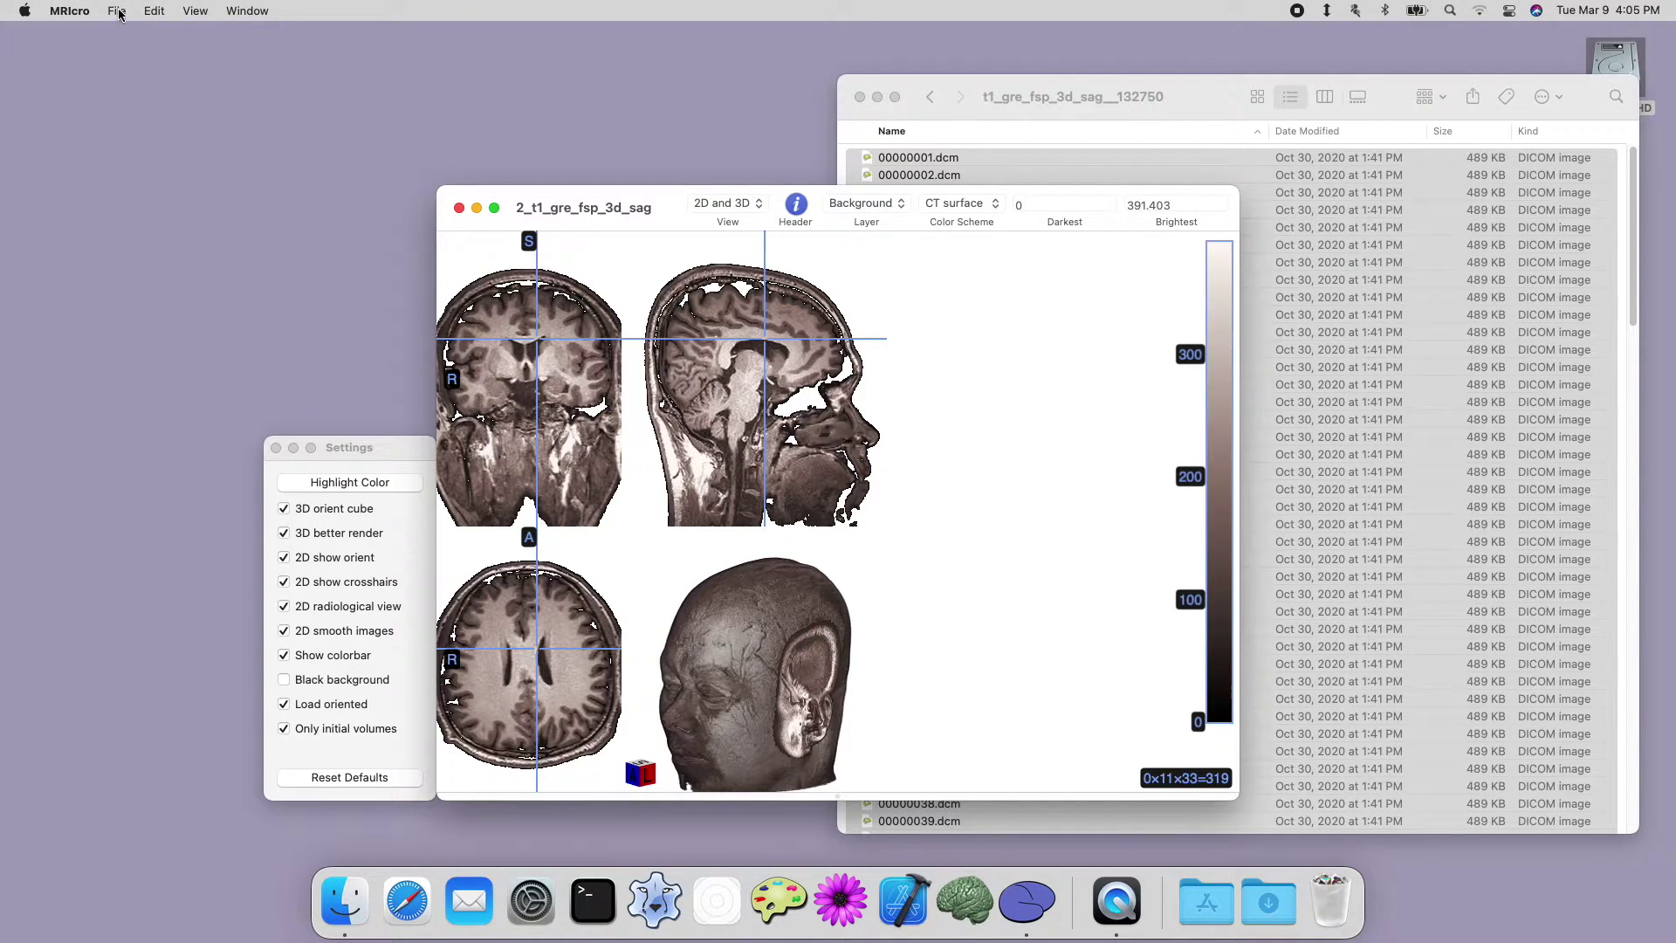
click(275, 447)
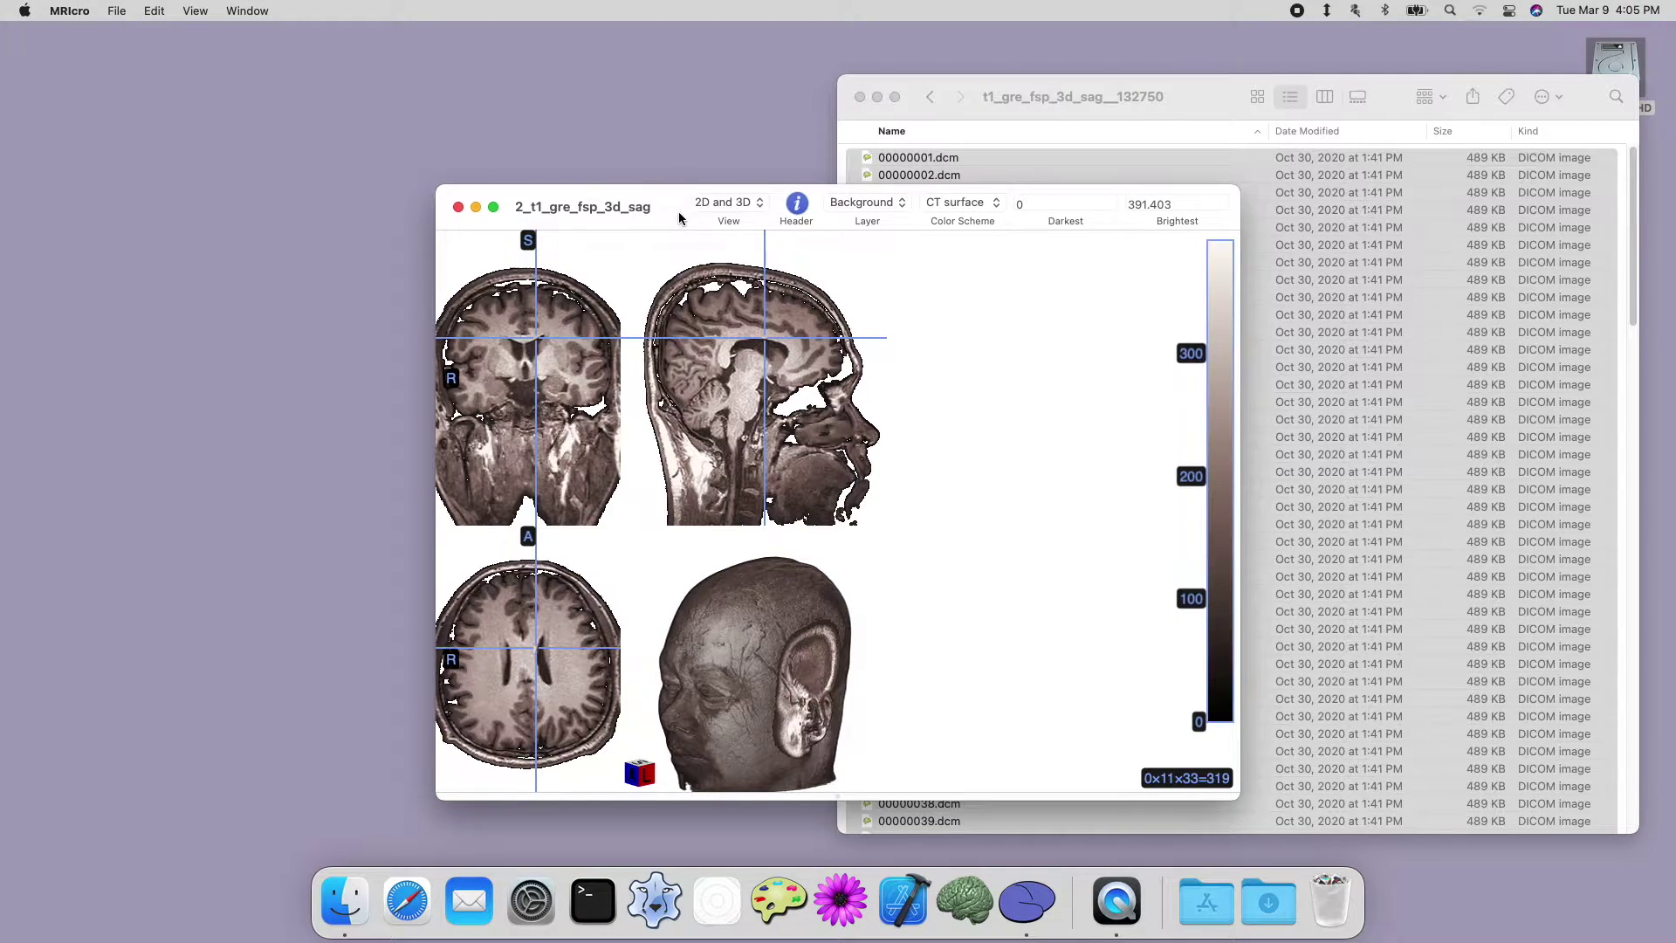
double_click(678, 210)
Open the standard spm152.nii.gz template, then rotate its 3D brain and move the coronal crosshair.
click(119, 10)
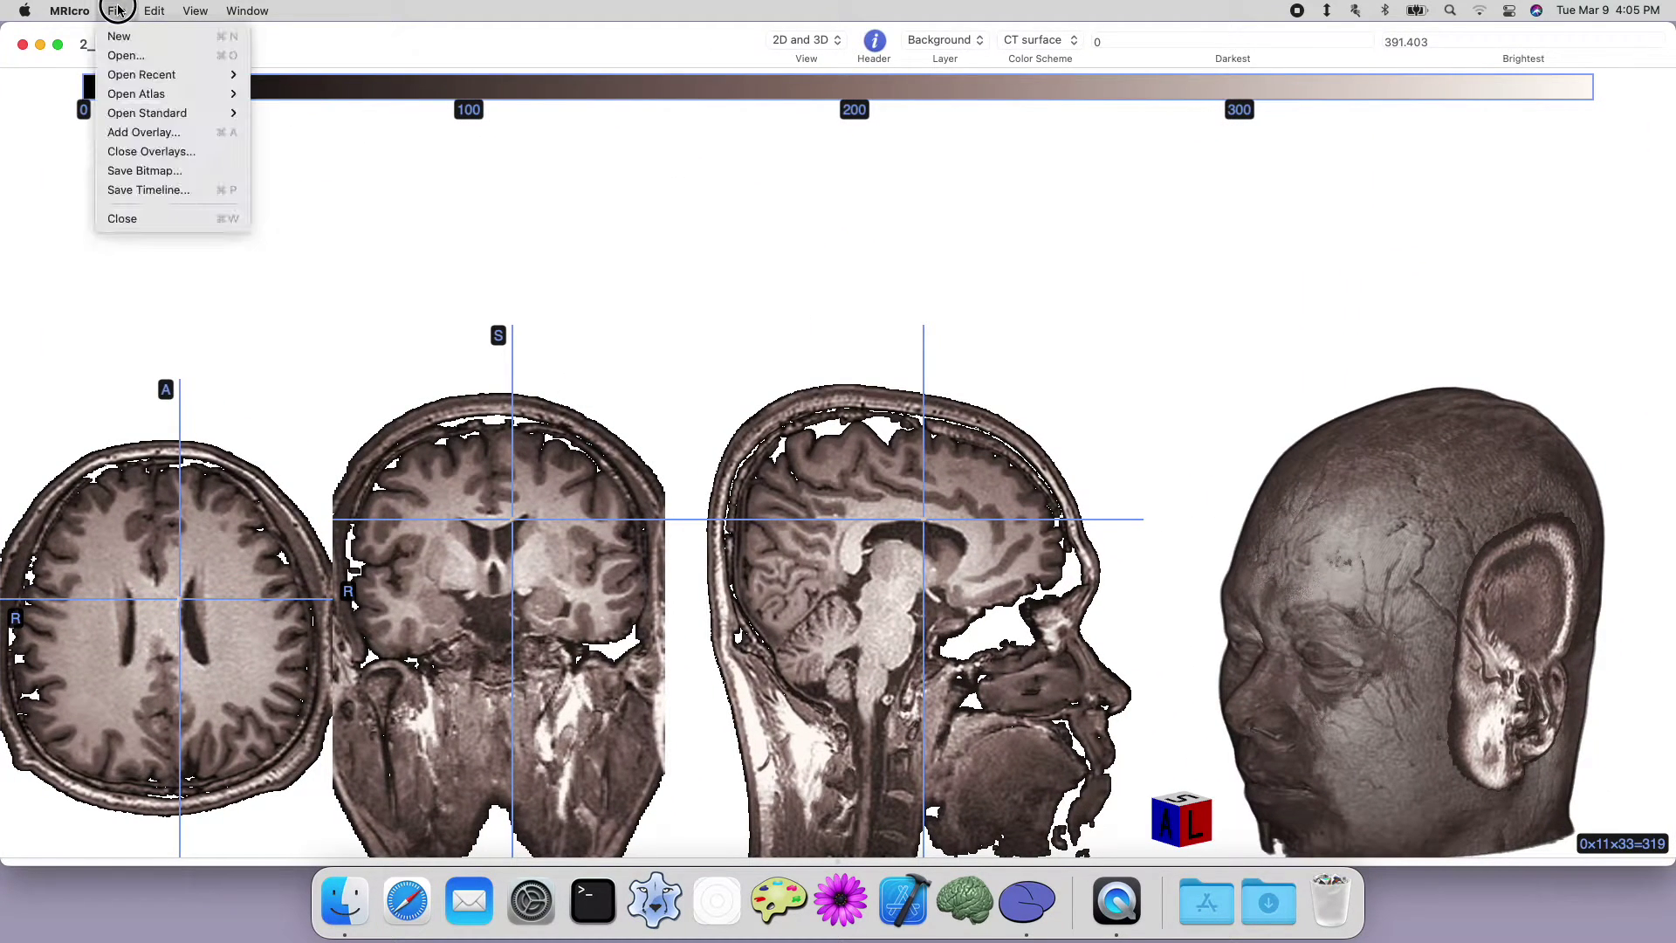
mouse_move(132, 115)
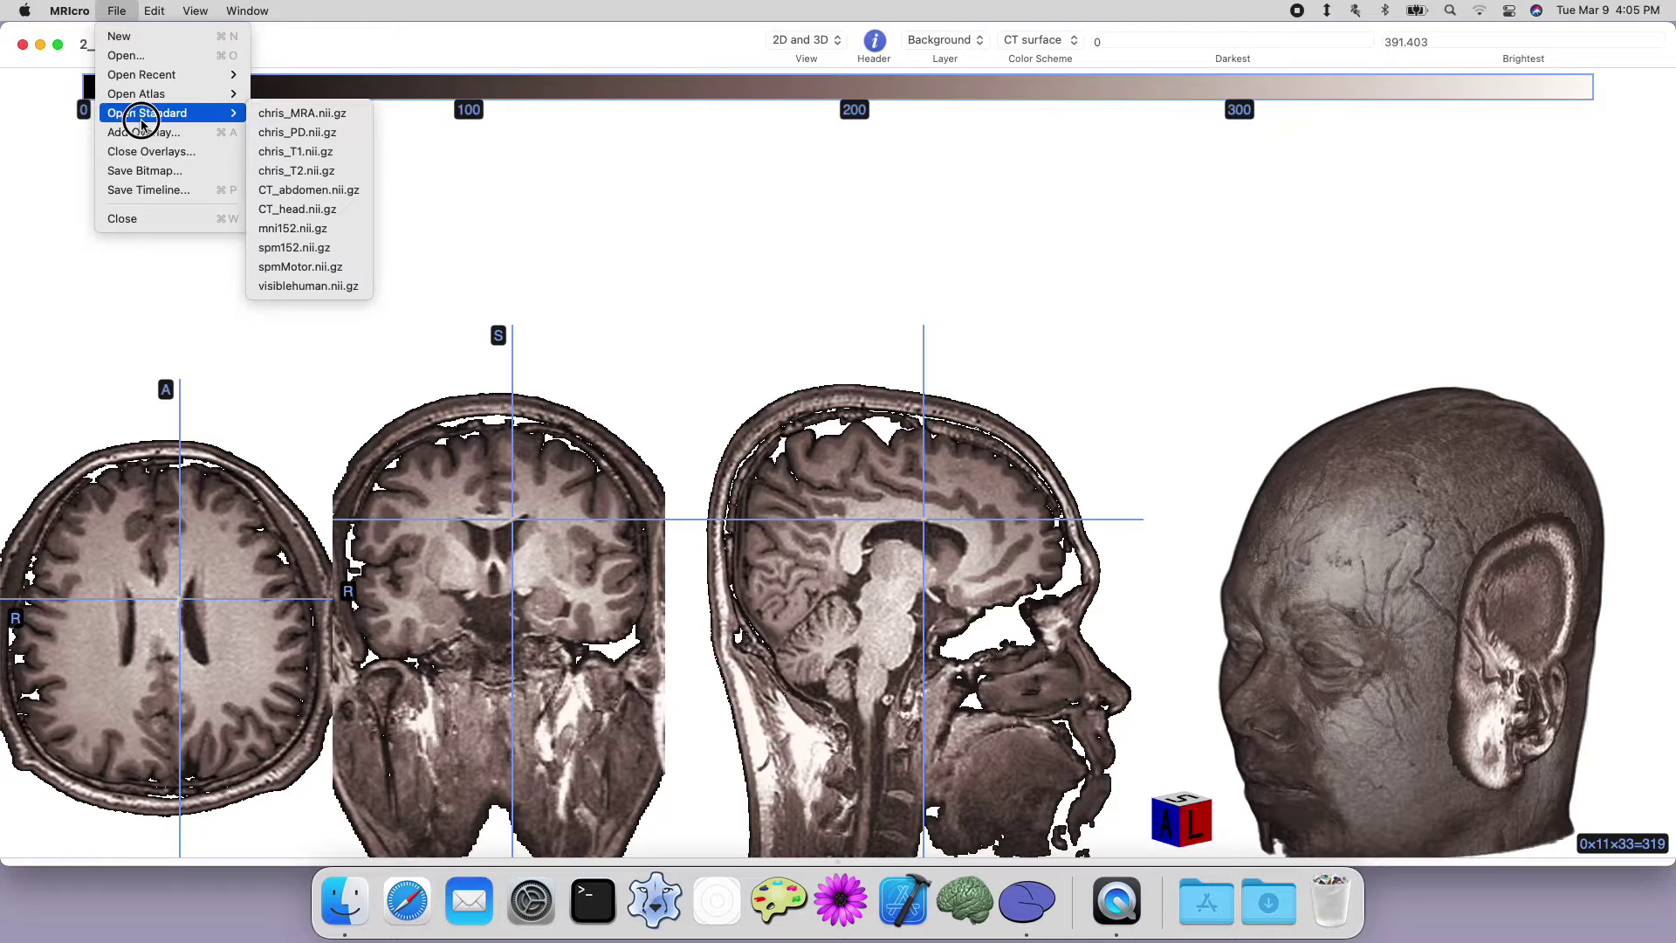
click(303, 249)
drag(1474, 599, 1339, 584)
drag(647, 586, 620, 593)
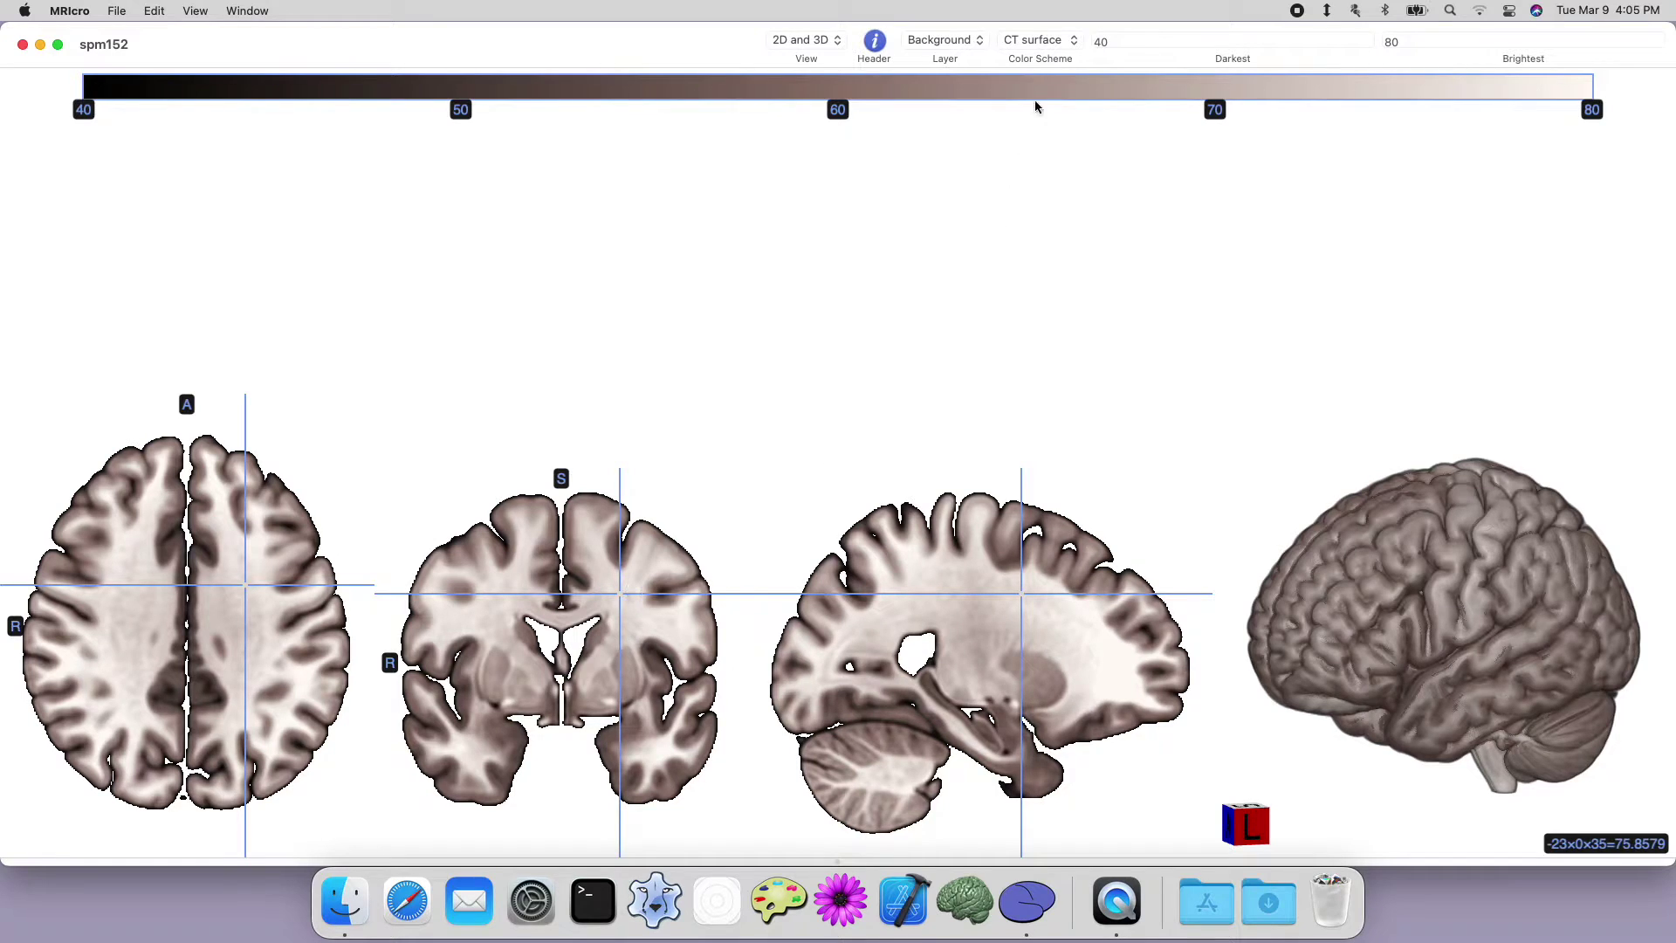
Apply the Black-white colour scheme to spm152 and rotate the 3D brain to a frontal view.
click(1038, 41)
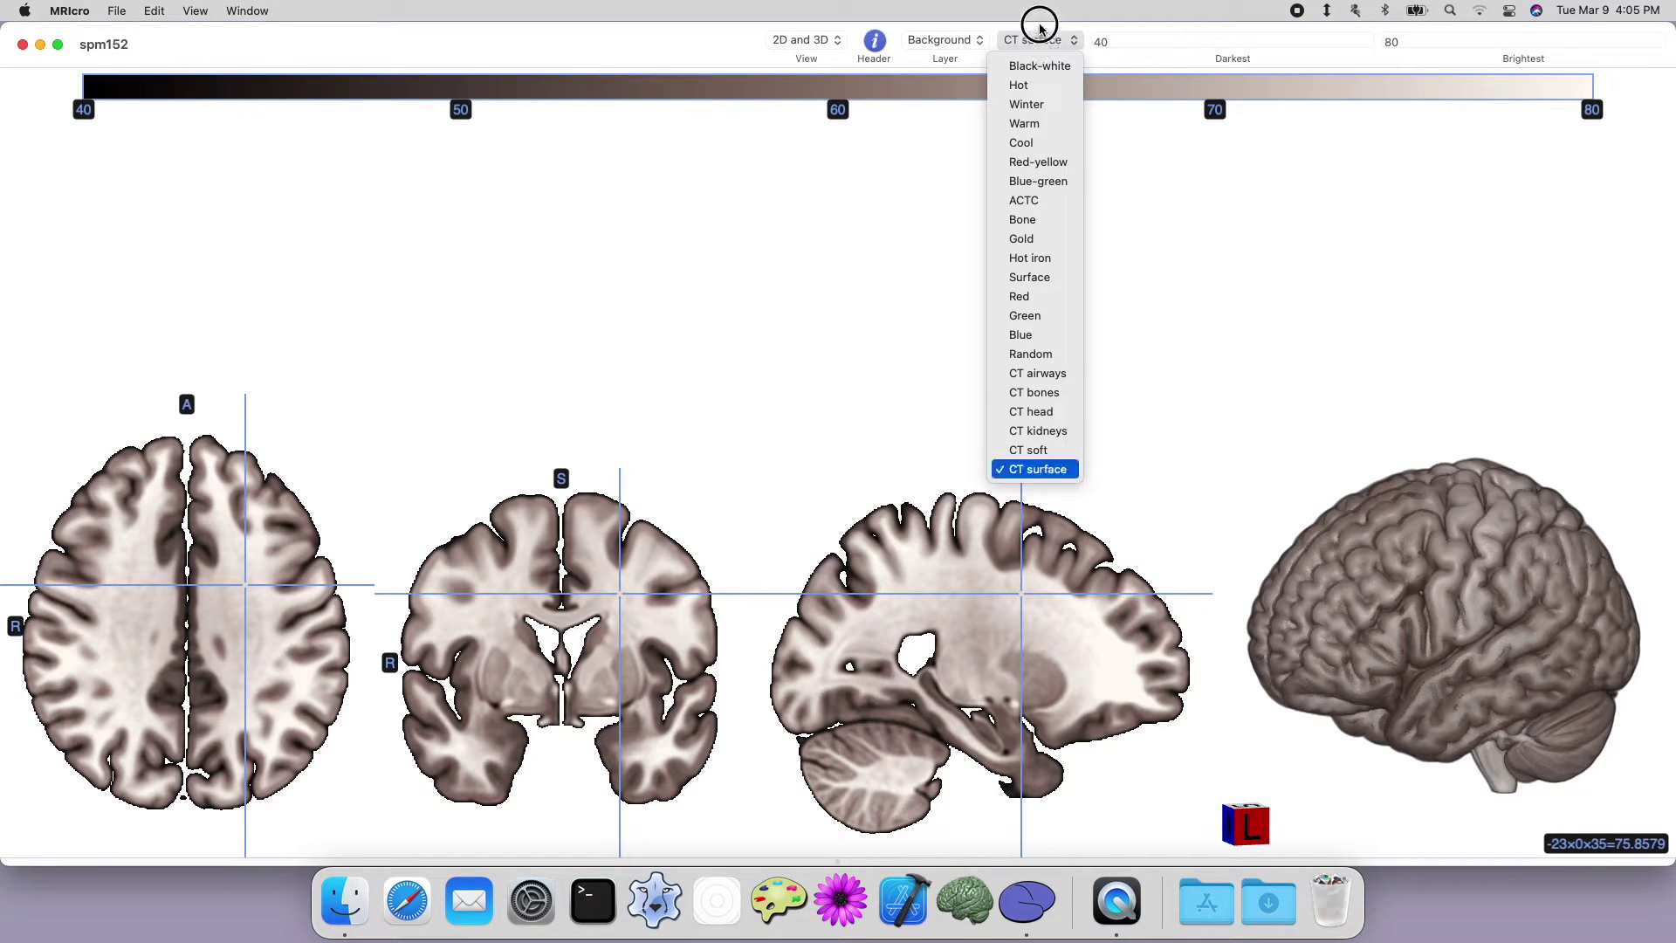
click(1025, 65)
click(956, 606)
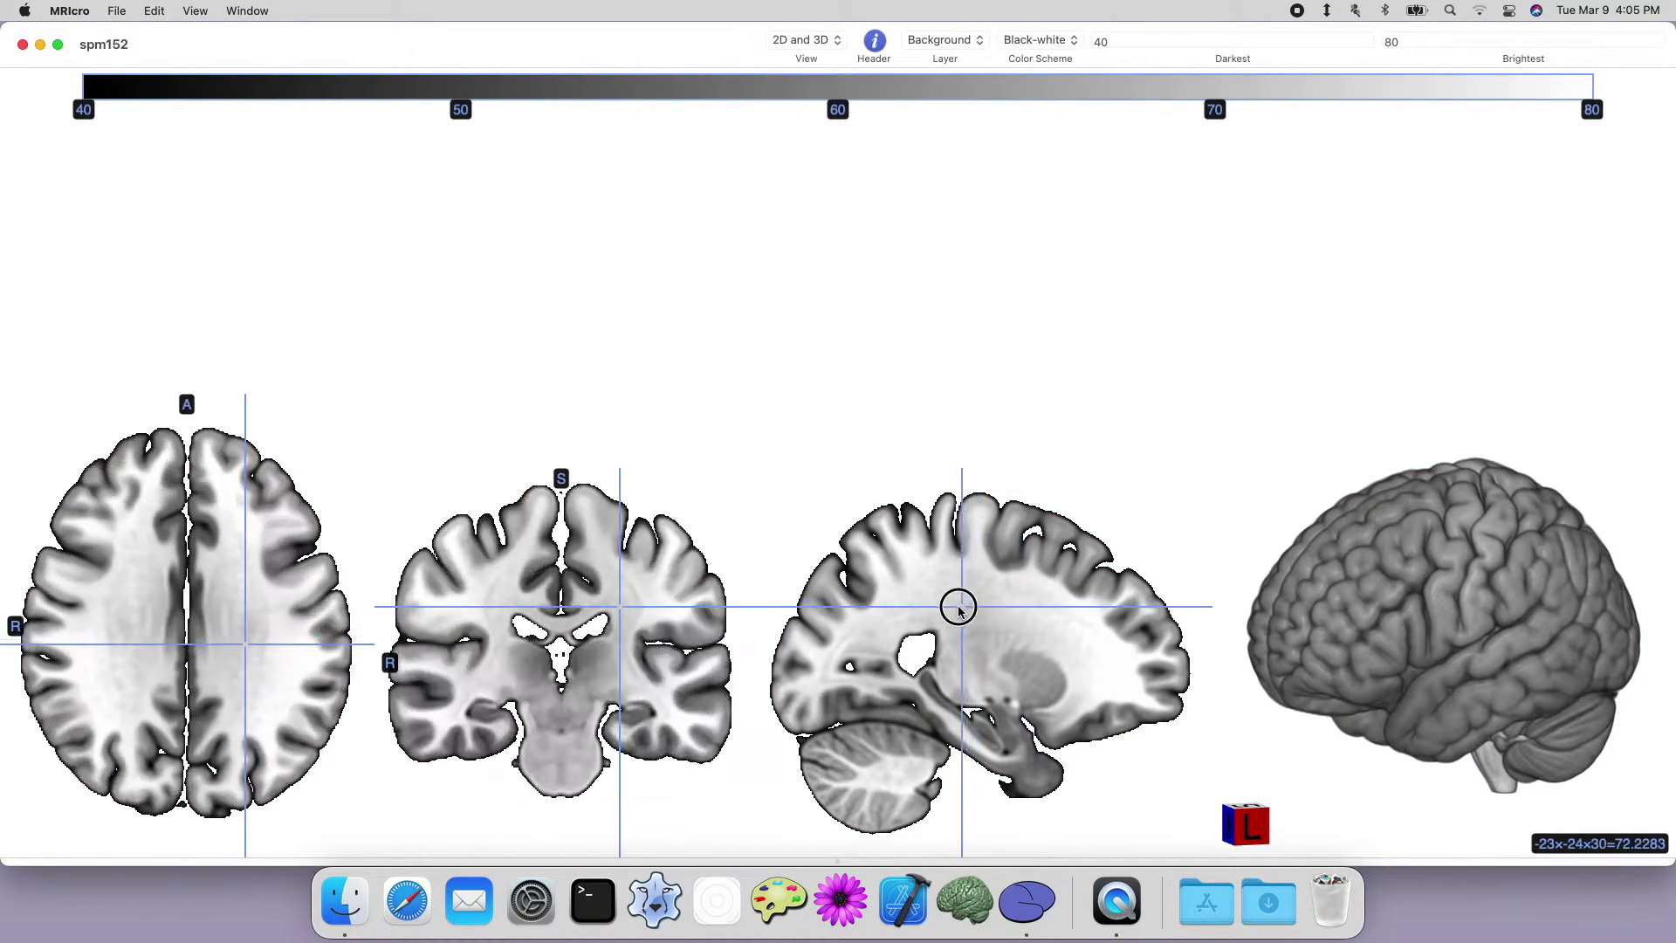
drag(1288, 599, 1043, 628)
drag(960, 585, 905, 604)
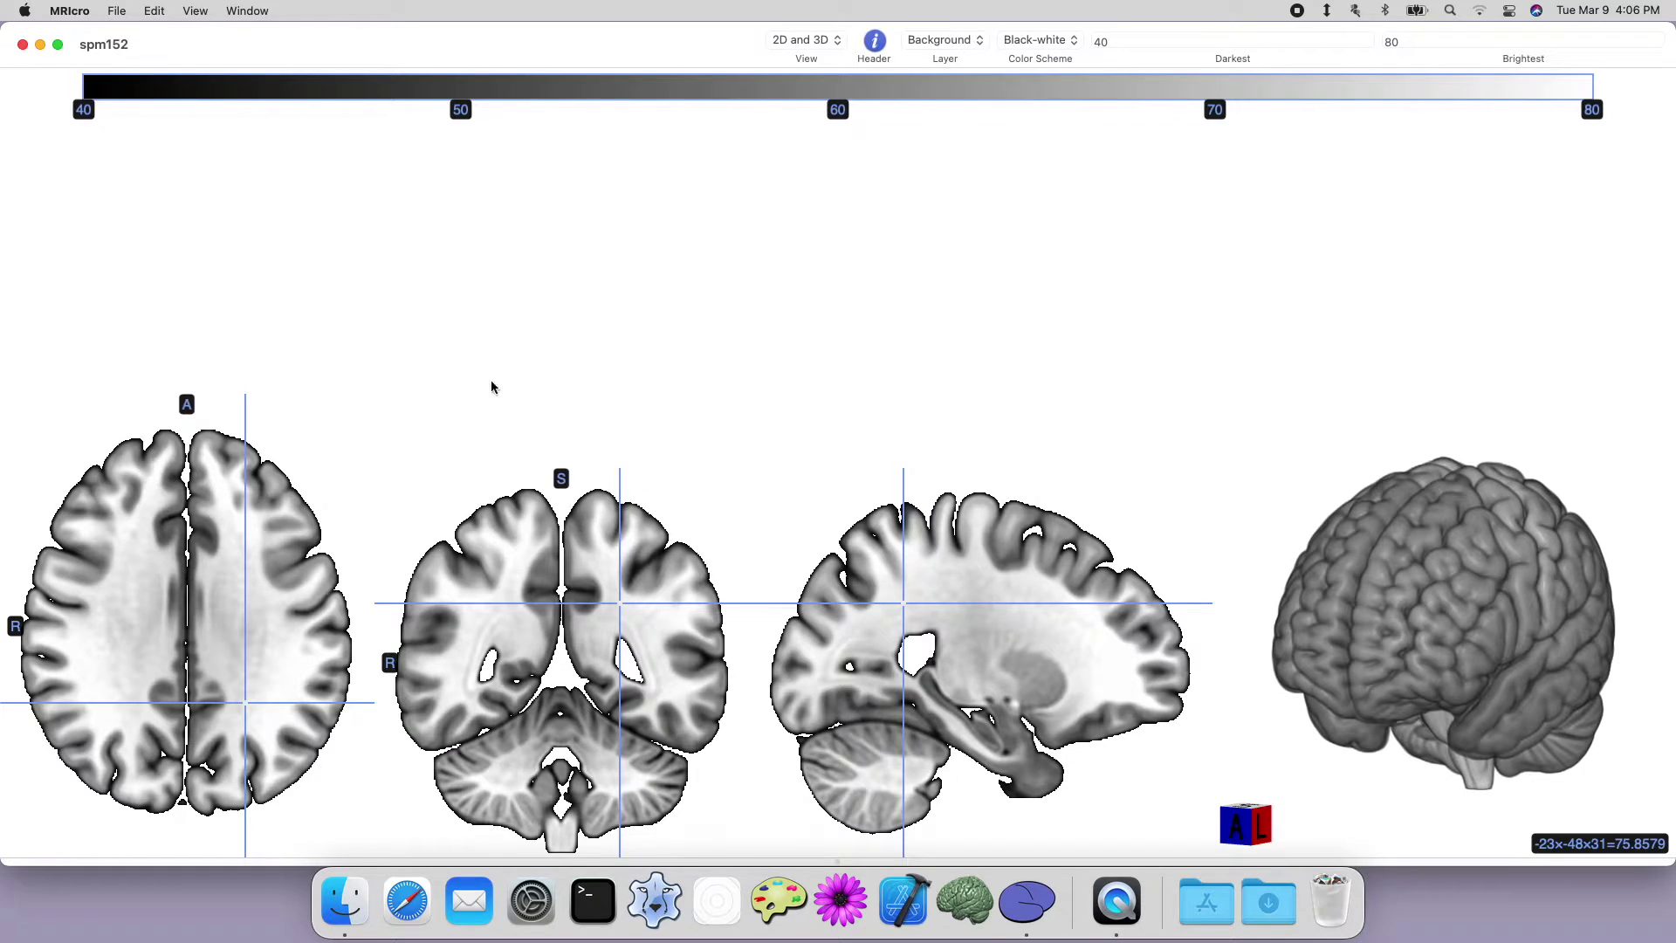
drag(126, 19, 133, 141)
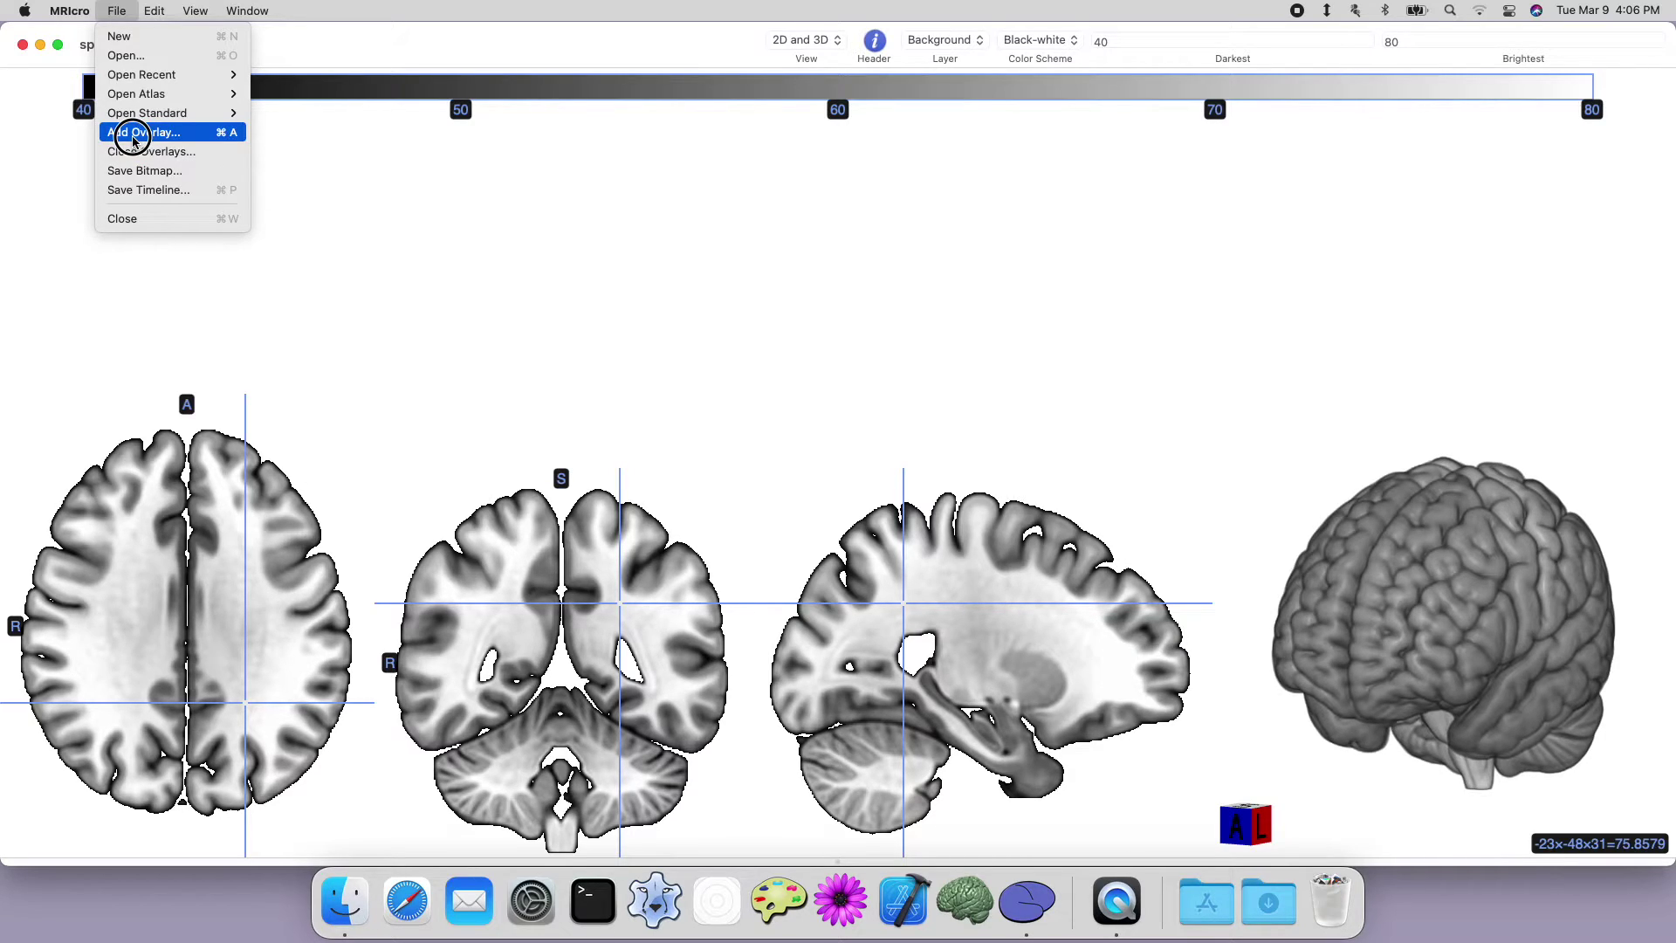
Load spmMotor.nii.gz from Open Standard as an overlay on spm152.
drag(132, 141, 275, 212)
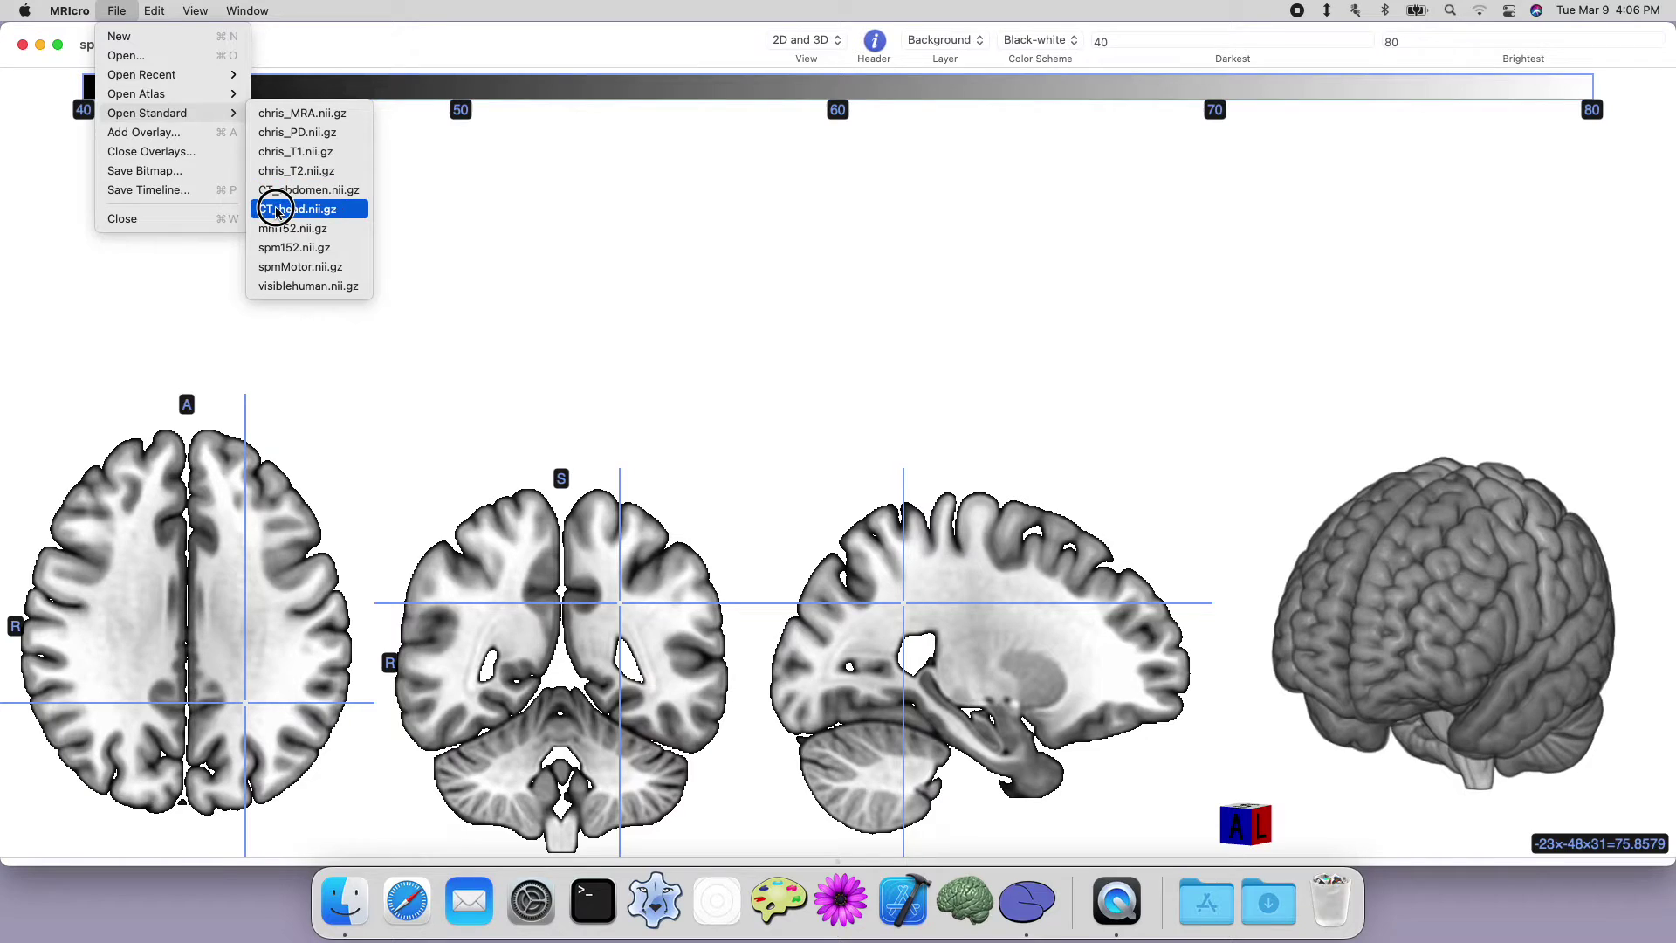
click(286, 268)
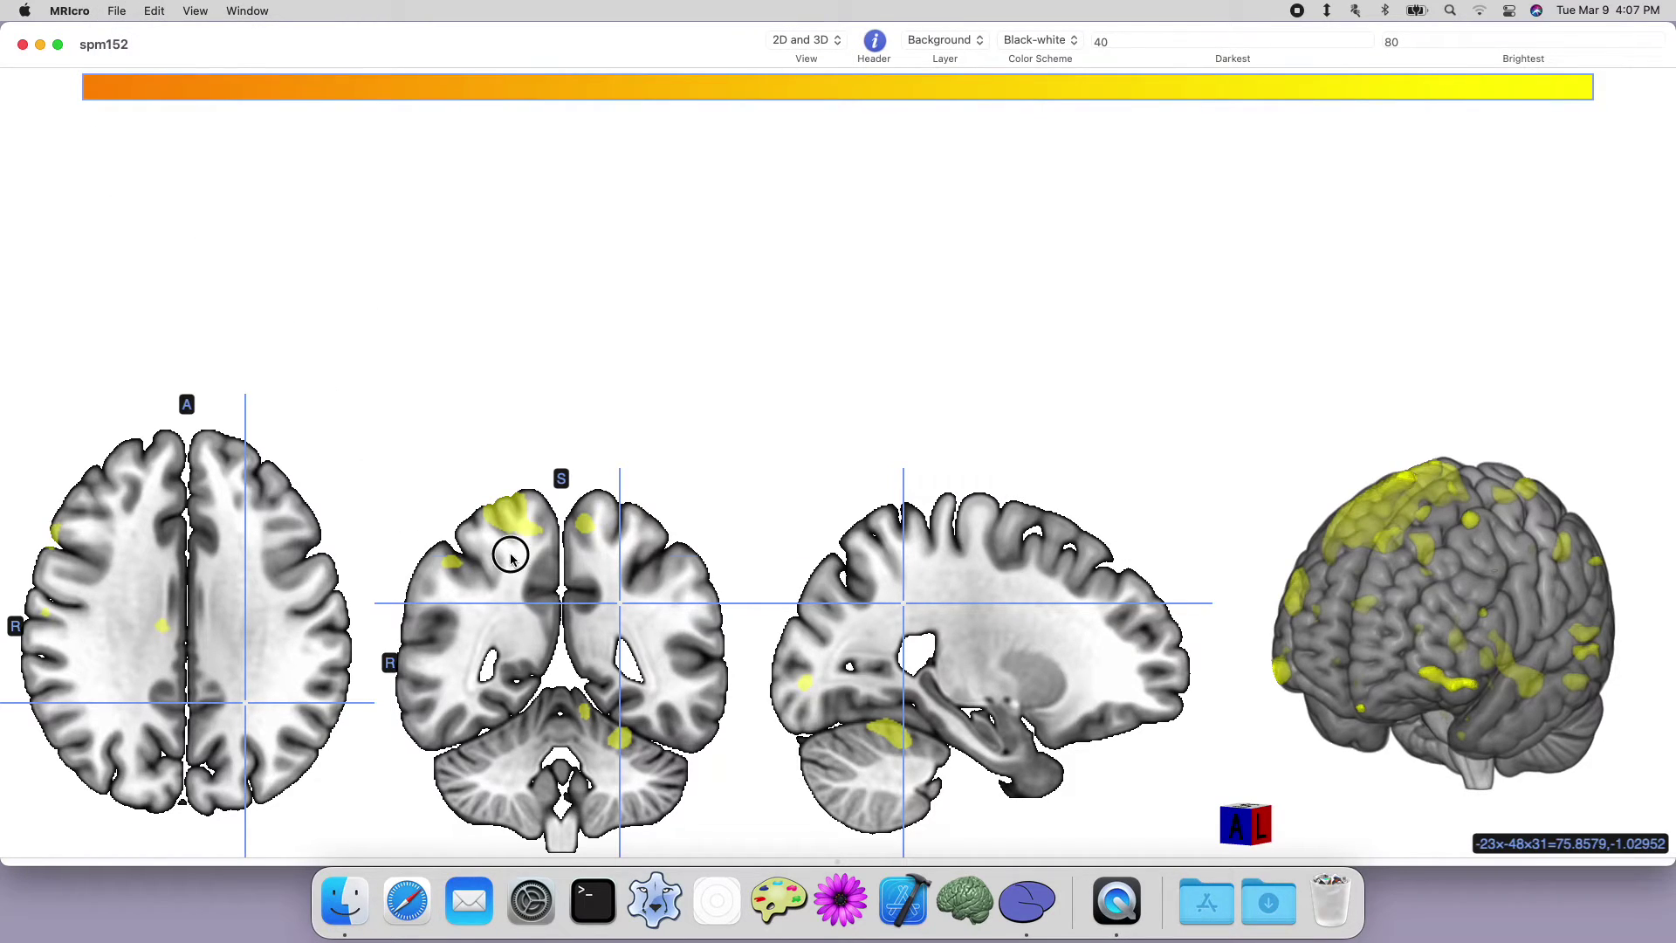
Place the crosshair on a coronal activation and rotate the 3D brain to view activations.
click(511, 556)
drag(511, 556, 513, 510)
drag(1446, 627, 1518, 611)
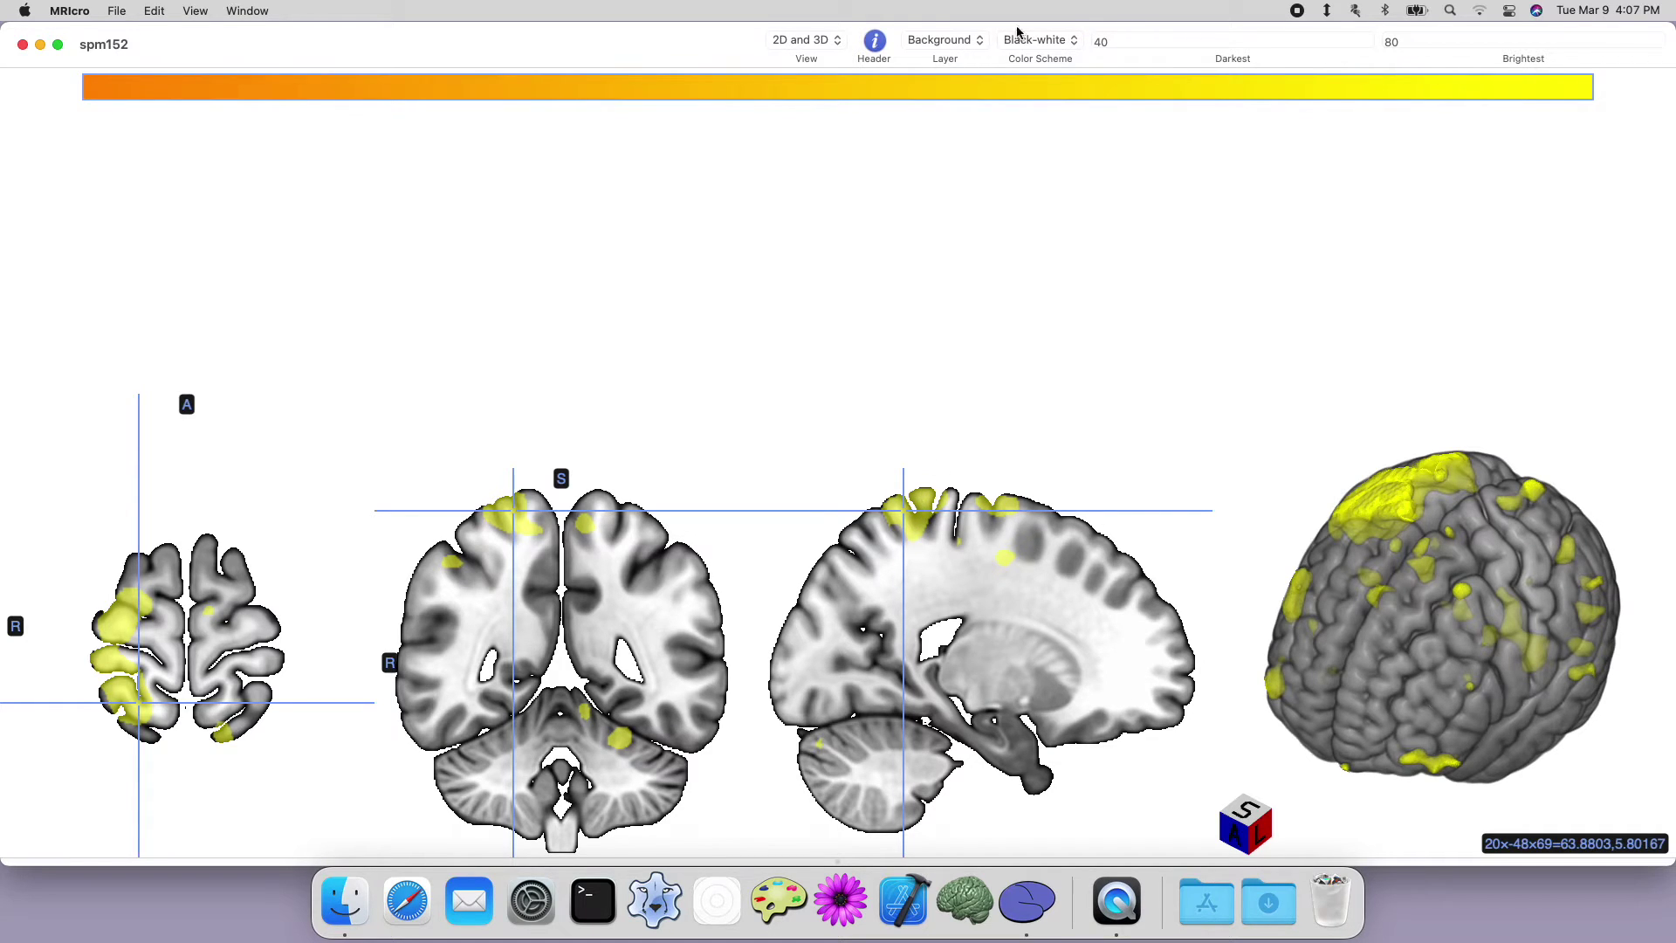
click(914, 518)
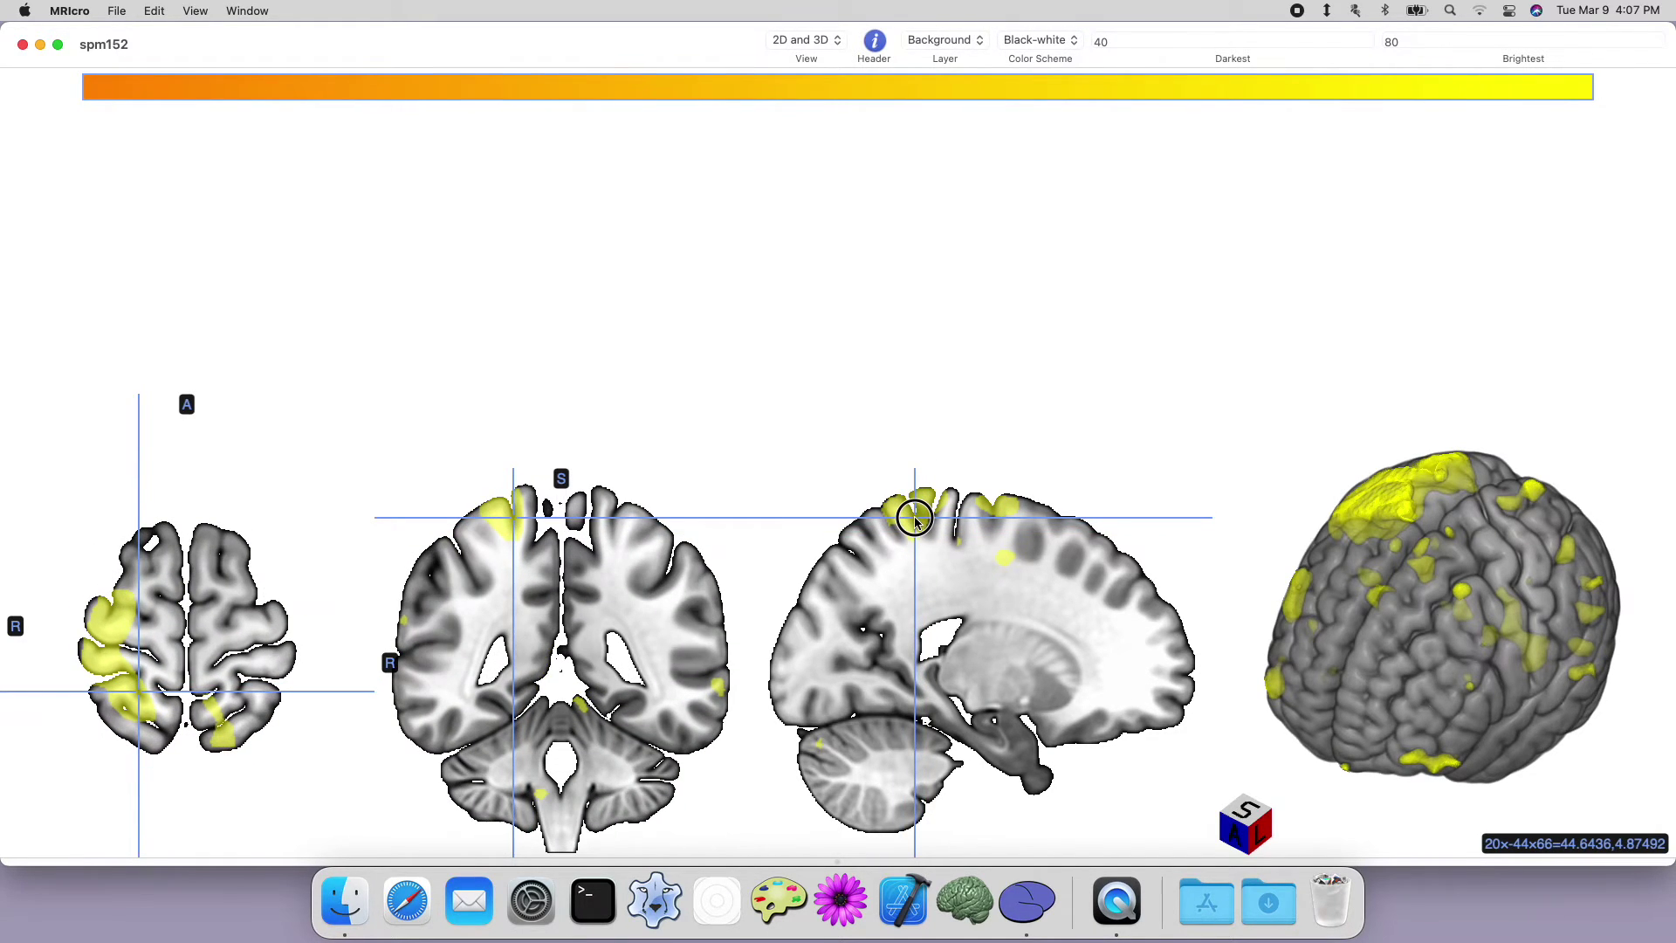
Select Overlay 1 in the Layer popup, after briefly checking the Background layer.
click(950, 41)
click(946, 62)
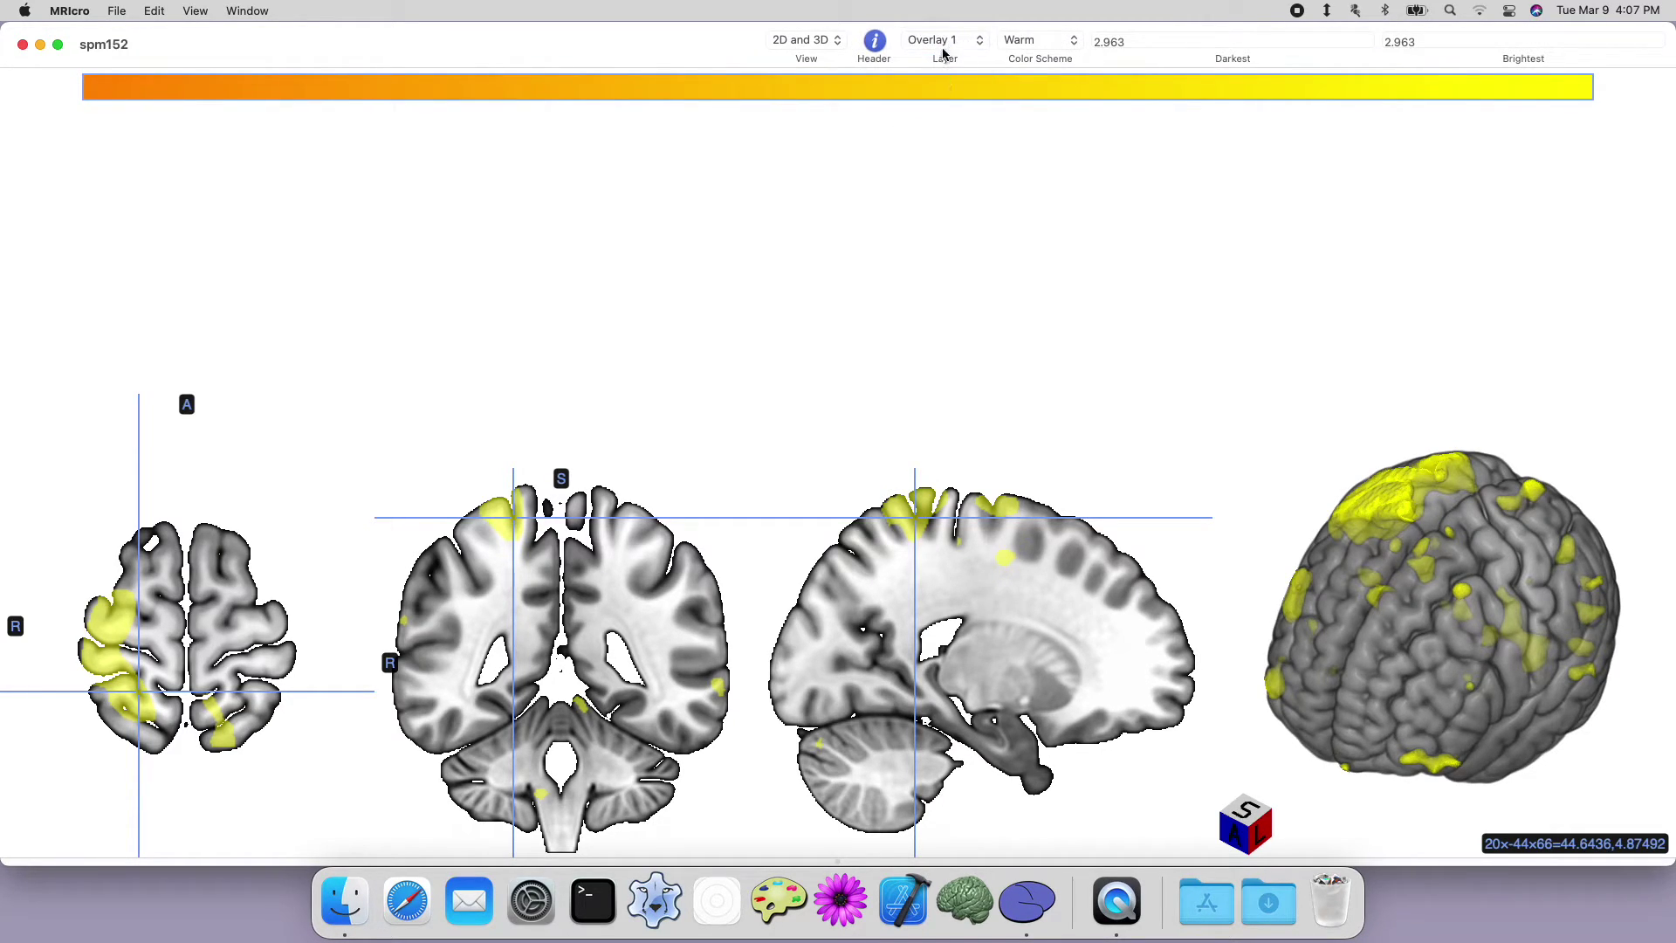
click(945, 41)
click(944, 23)
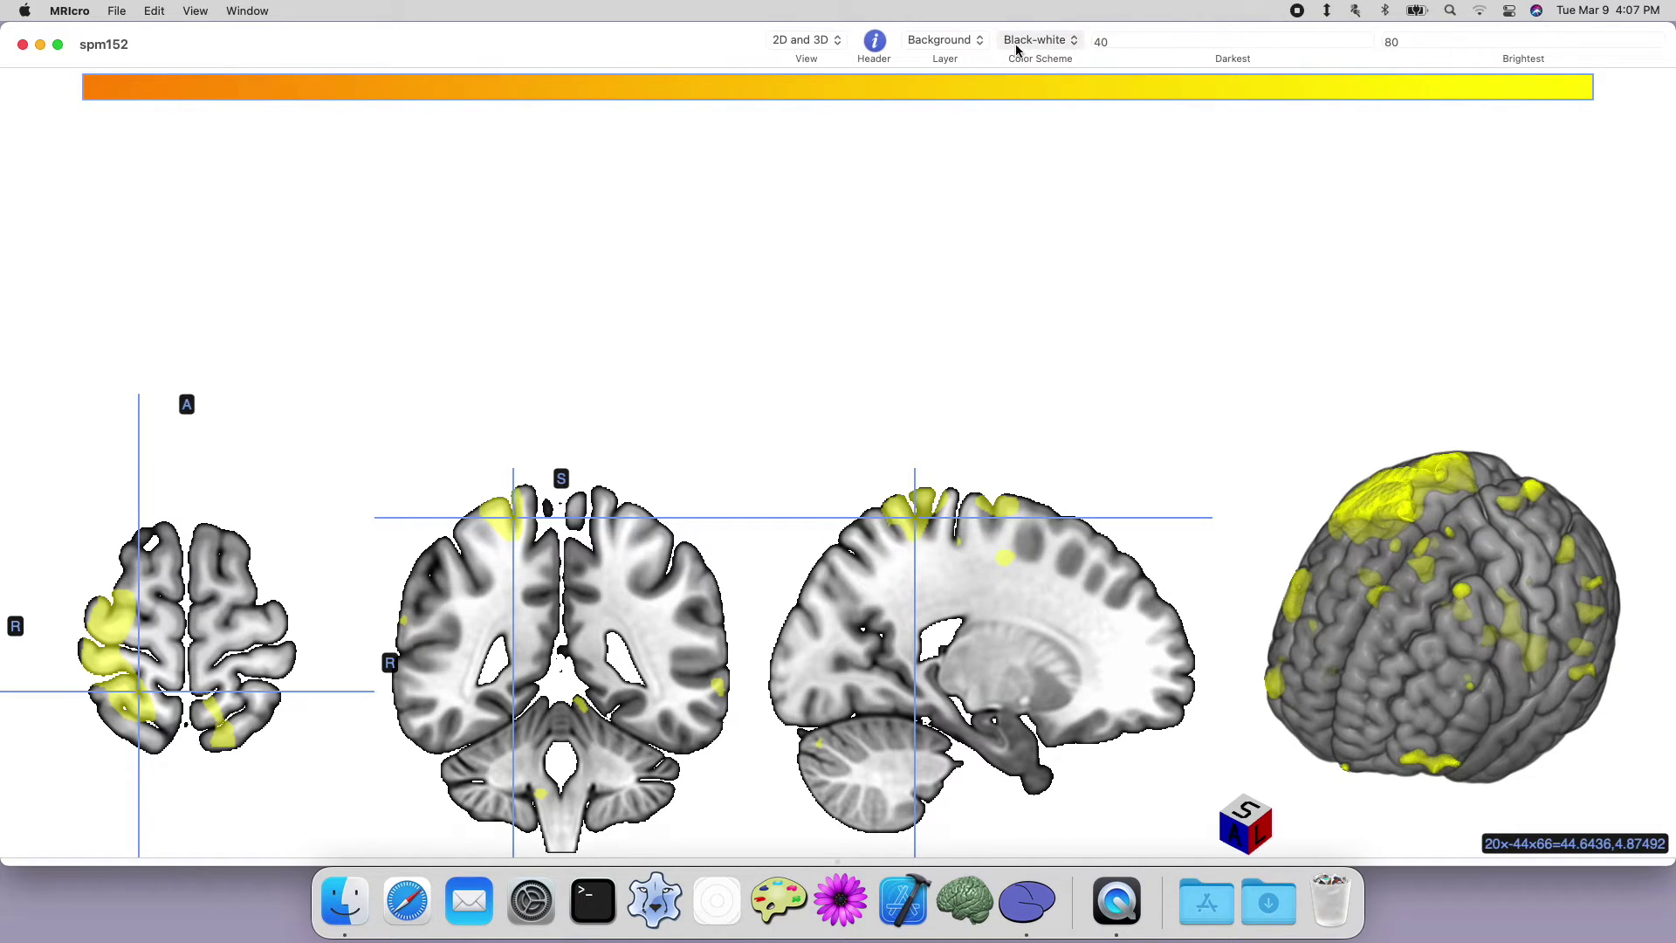
click(943, 40)
click(940, 61)
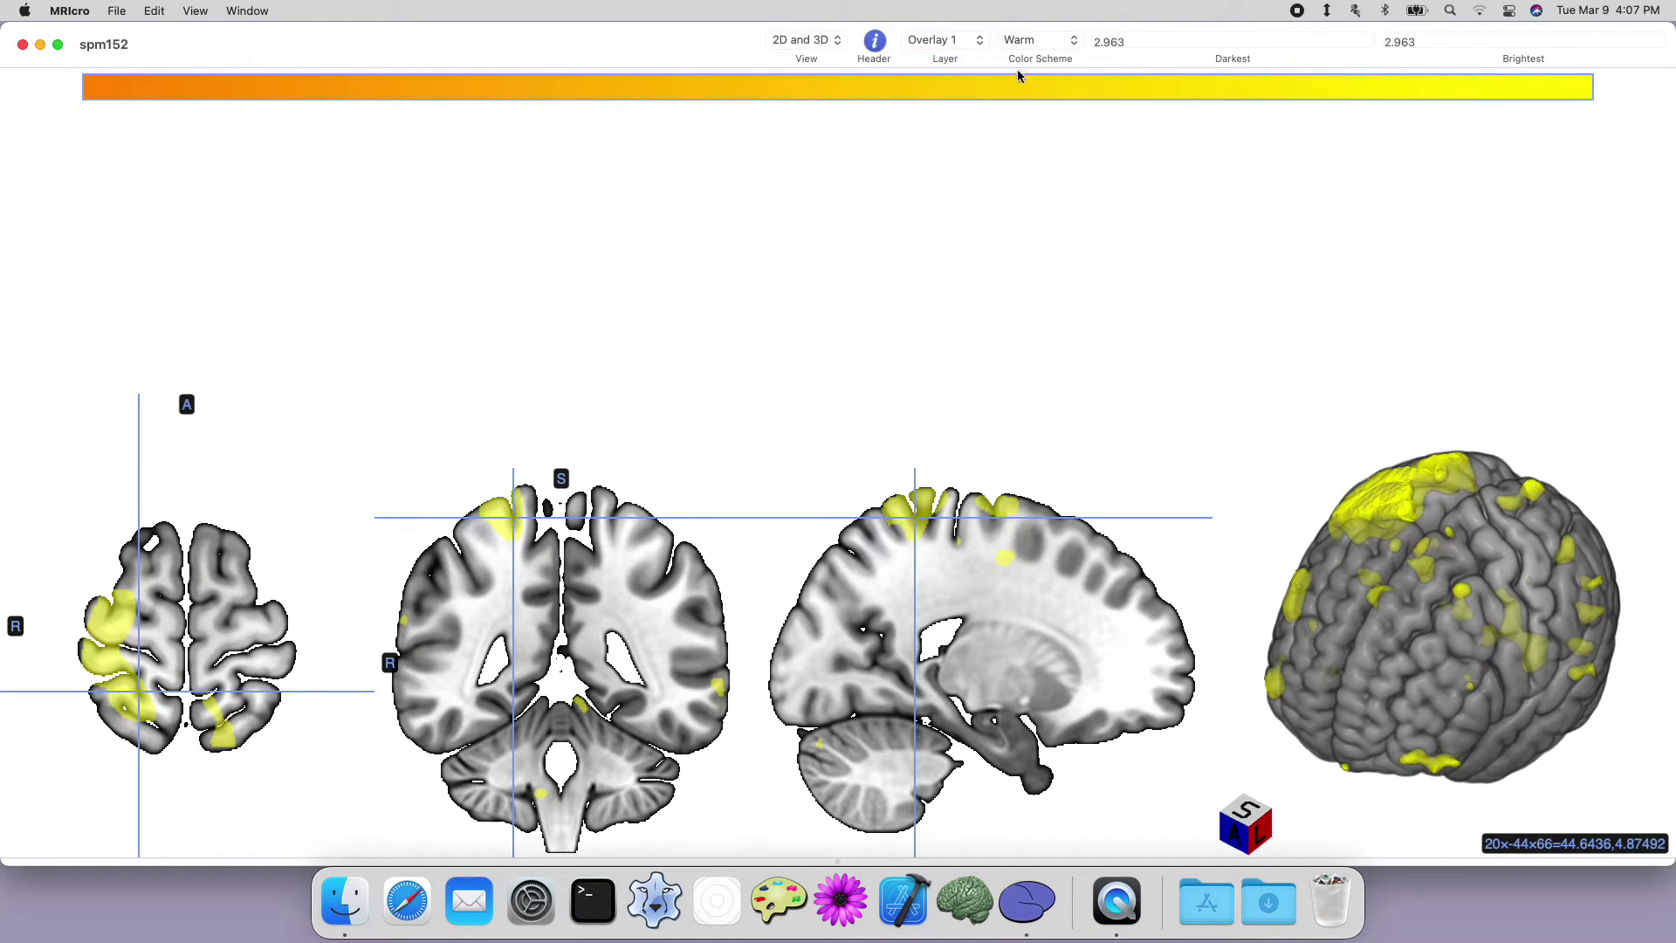
Give the overlay the Winter colour scheme and shift the sagittal crosshair posterior.
click(1030, 42)
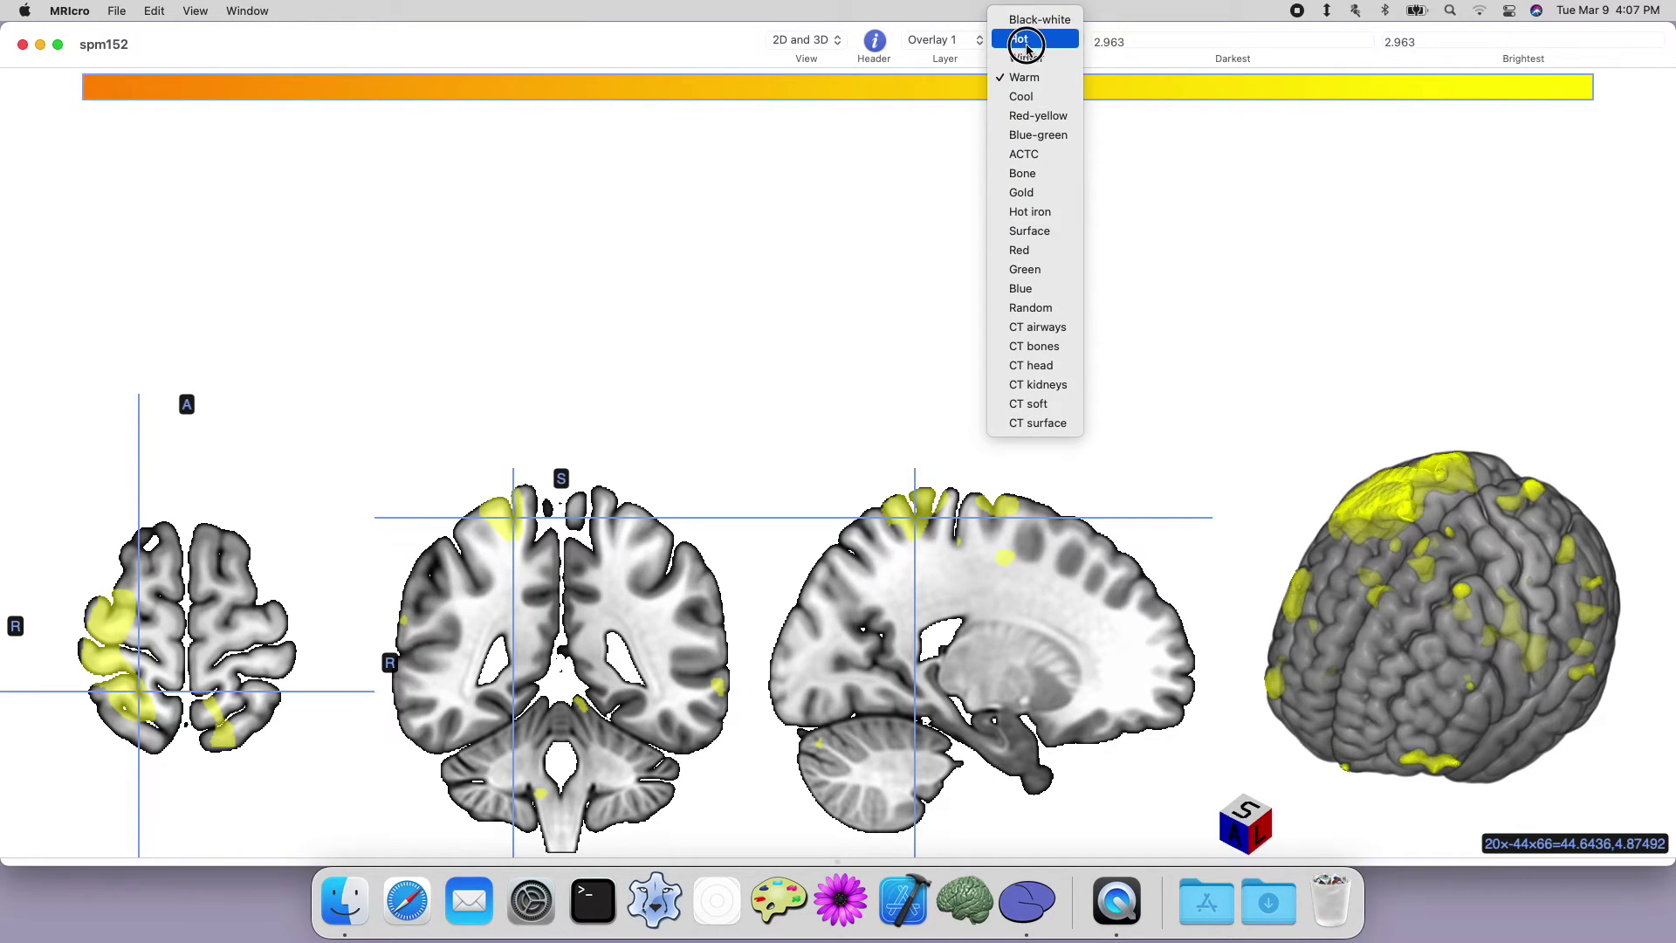
click(1024, 57)
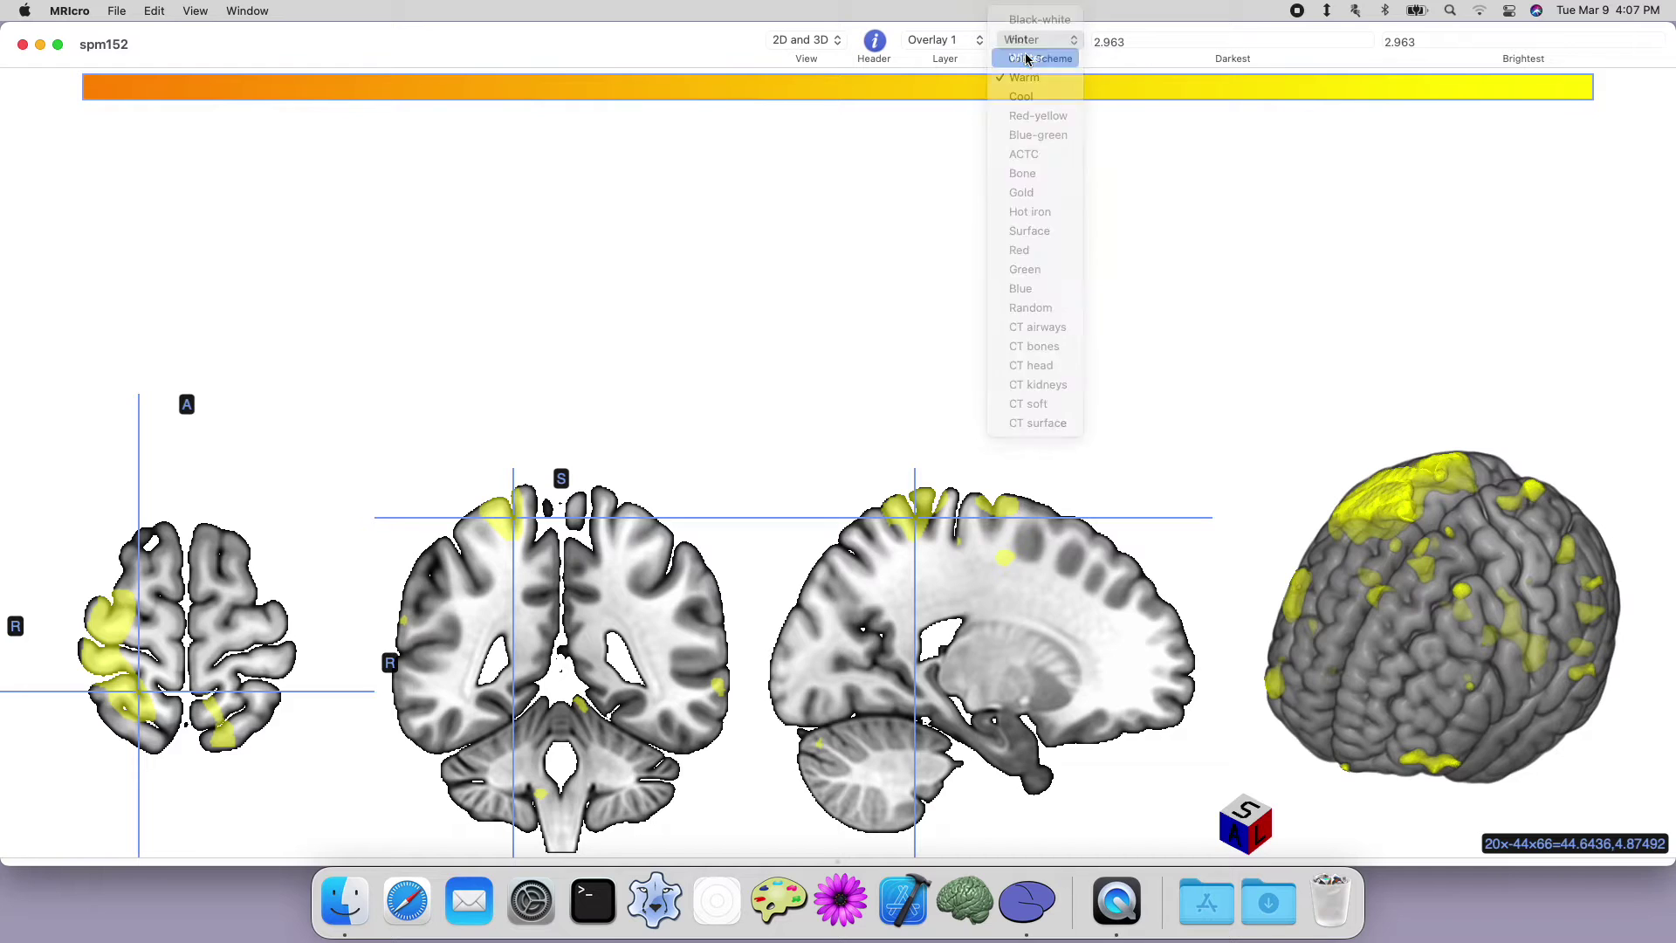
click(1008, 525)
drag(1008, 525, 909, 525)
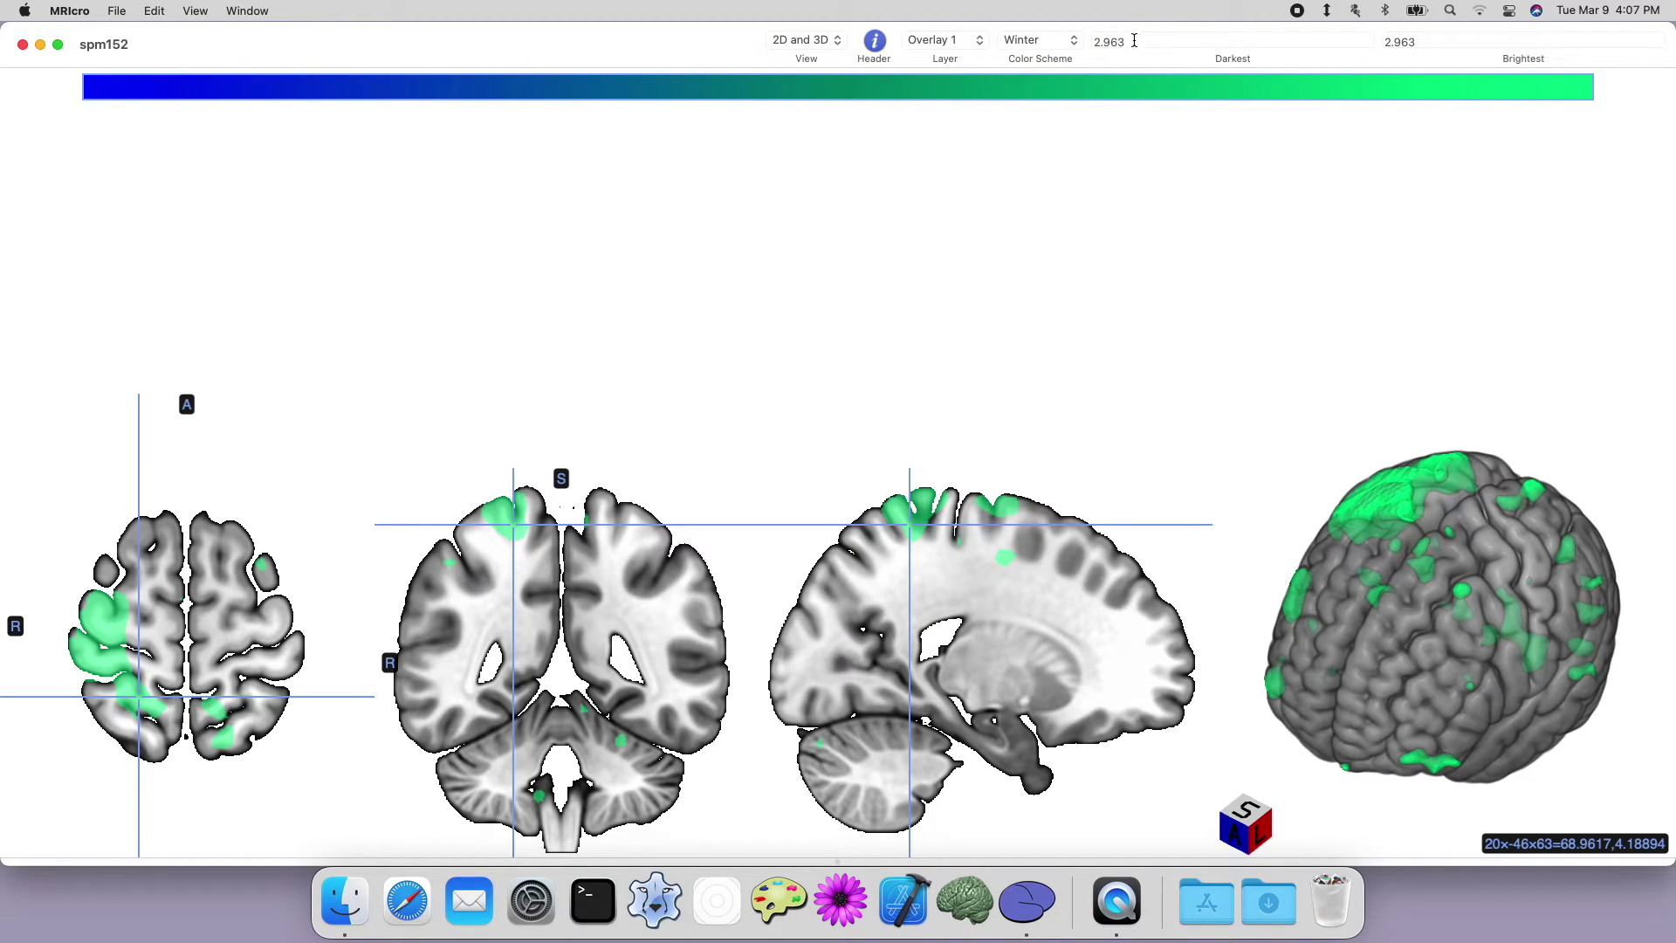
Set the overlay's darkest and brightest thresholds to 4 and inspect the result.
drag(1133, 40, 1078, 42)
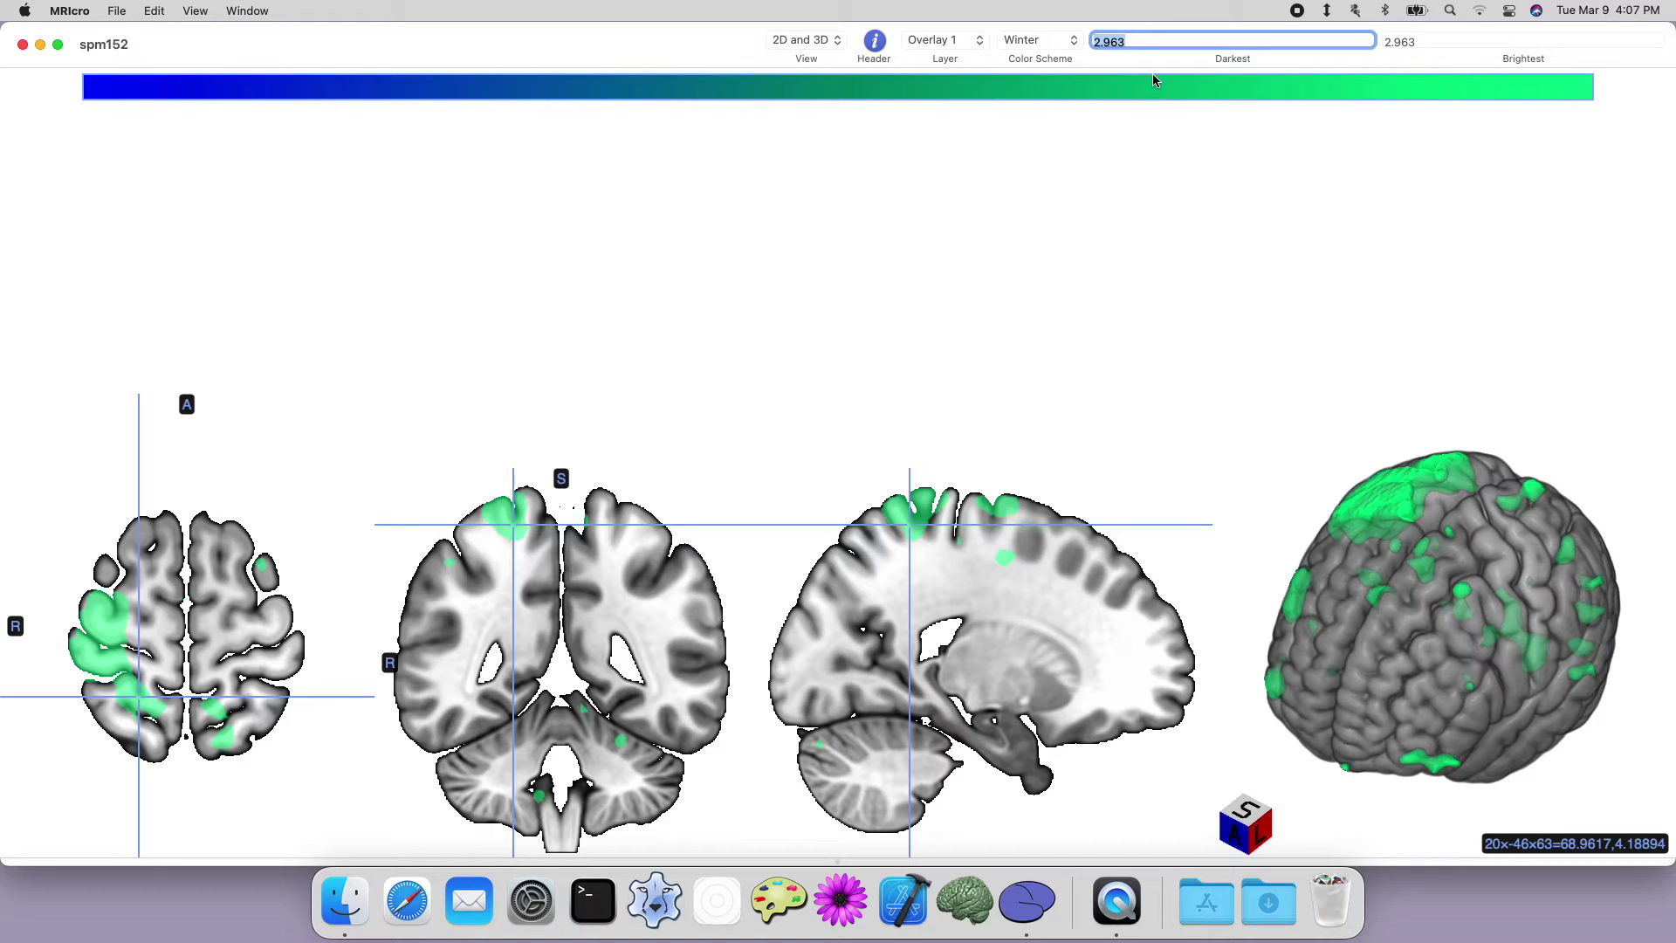
text(4)
drag(1431, 38, 1355, 40)
text(4)
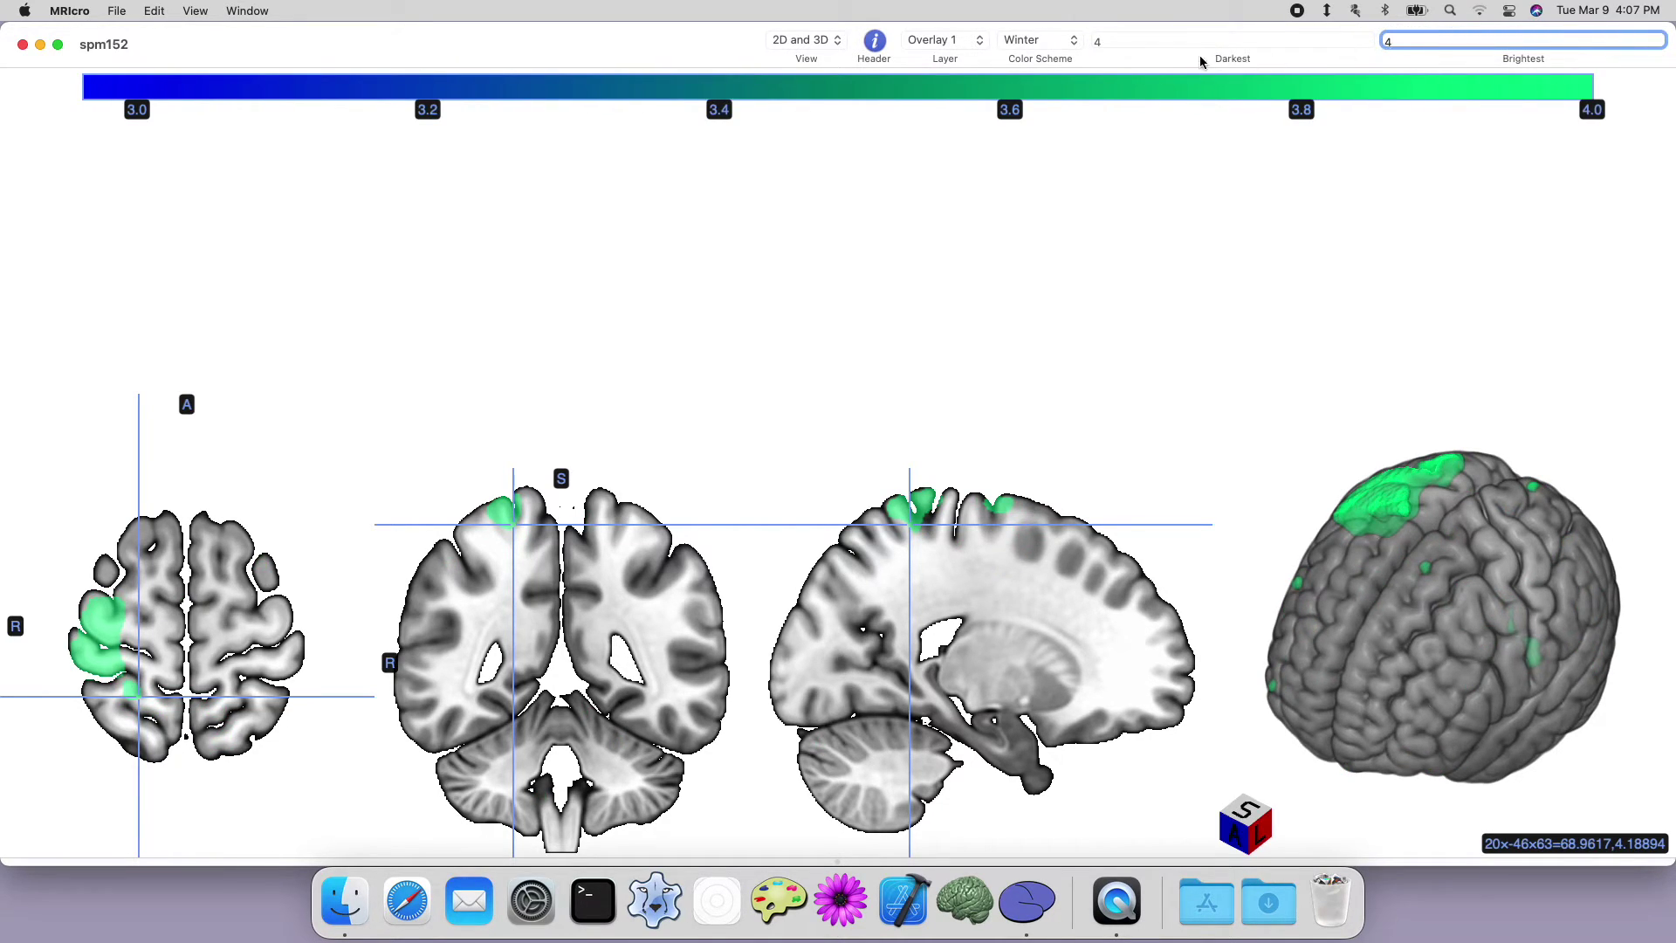
click(1197, 44)
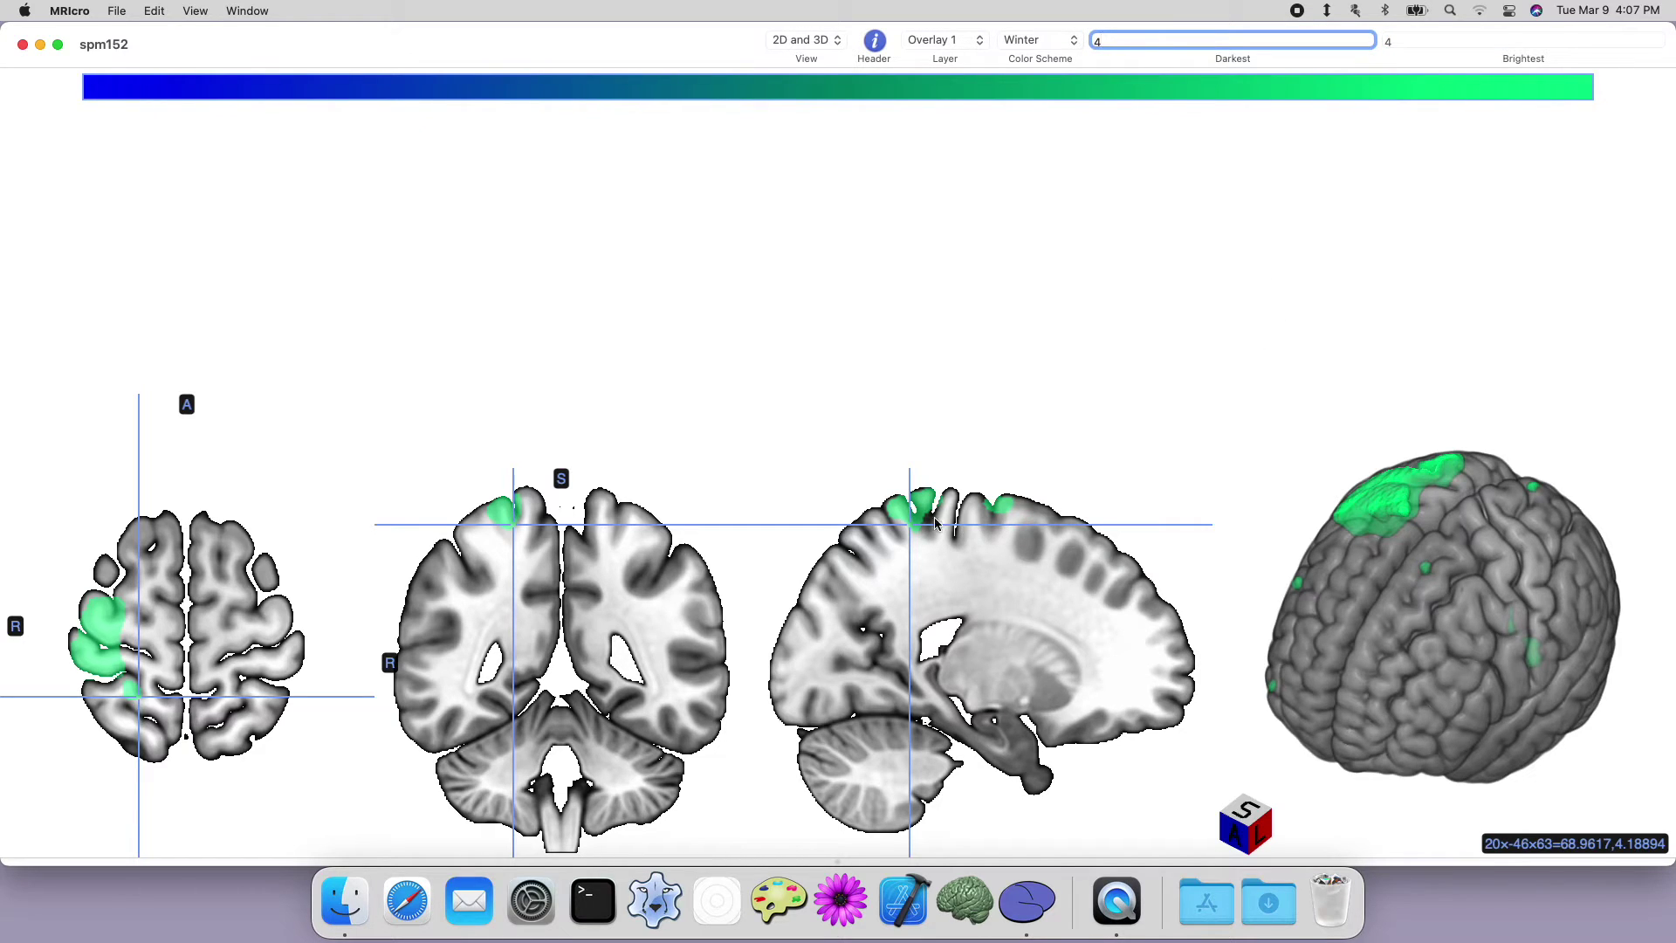
mouse_move(927, 521)
mouse_down()
mouse_move(933, 491)
mouse_move(928, 513)
mouse_up()
Raise both the darkest and brightest thresholds to 6.
click(1078, 38)
text(6)
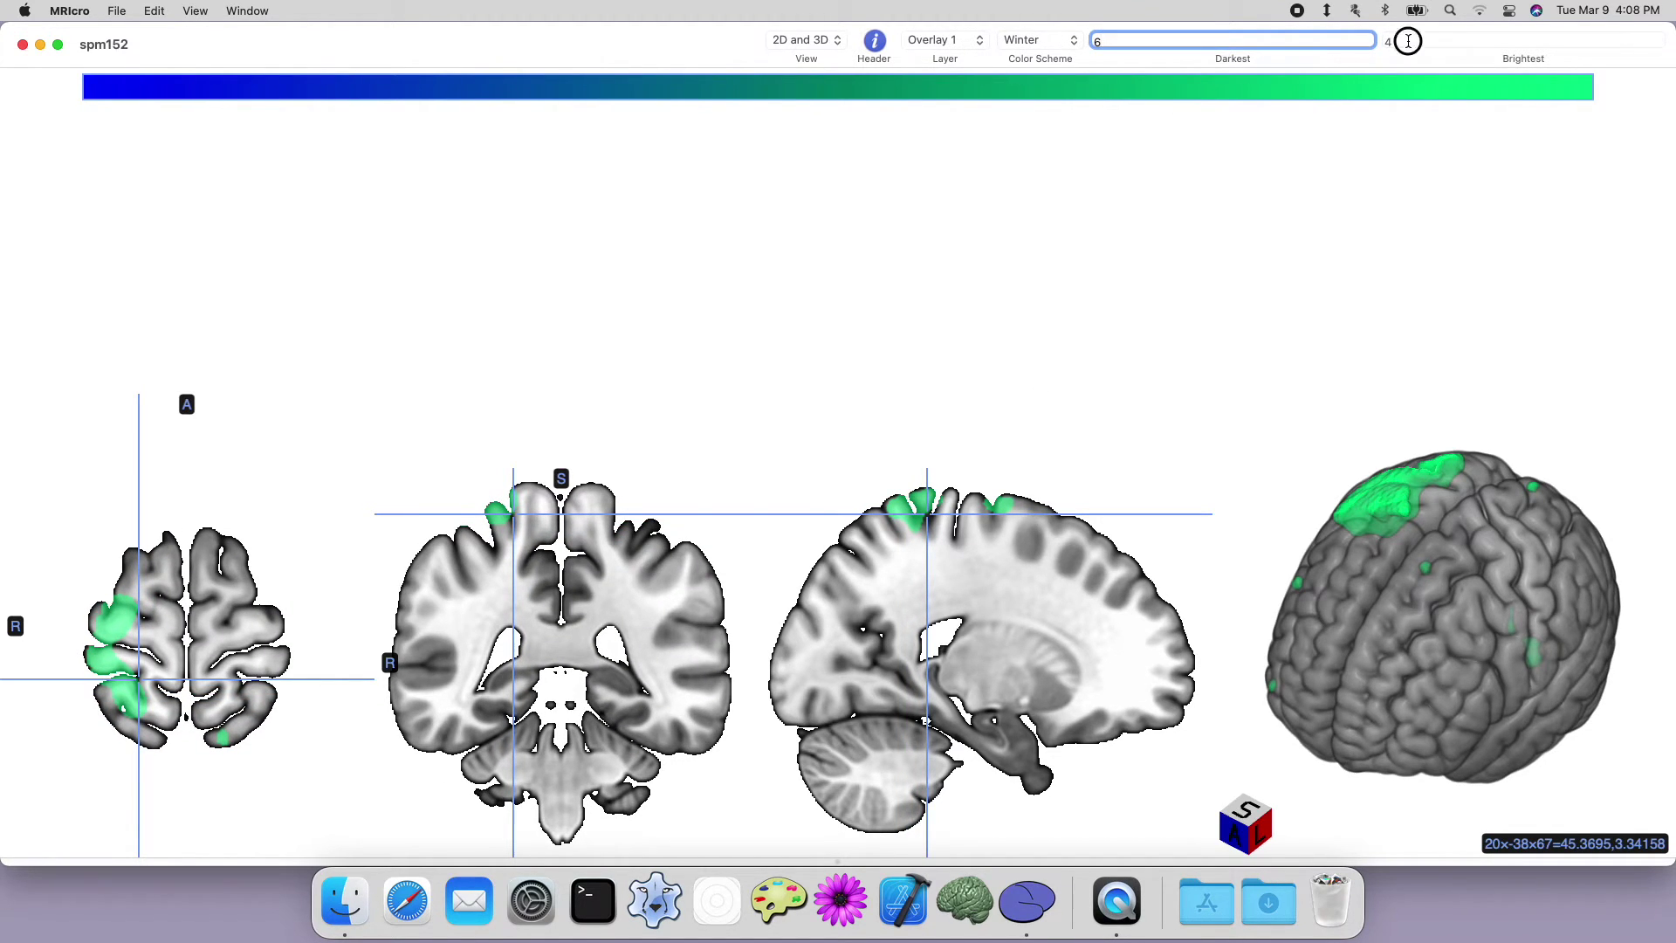
key(Tab)
text(6)
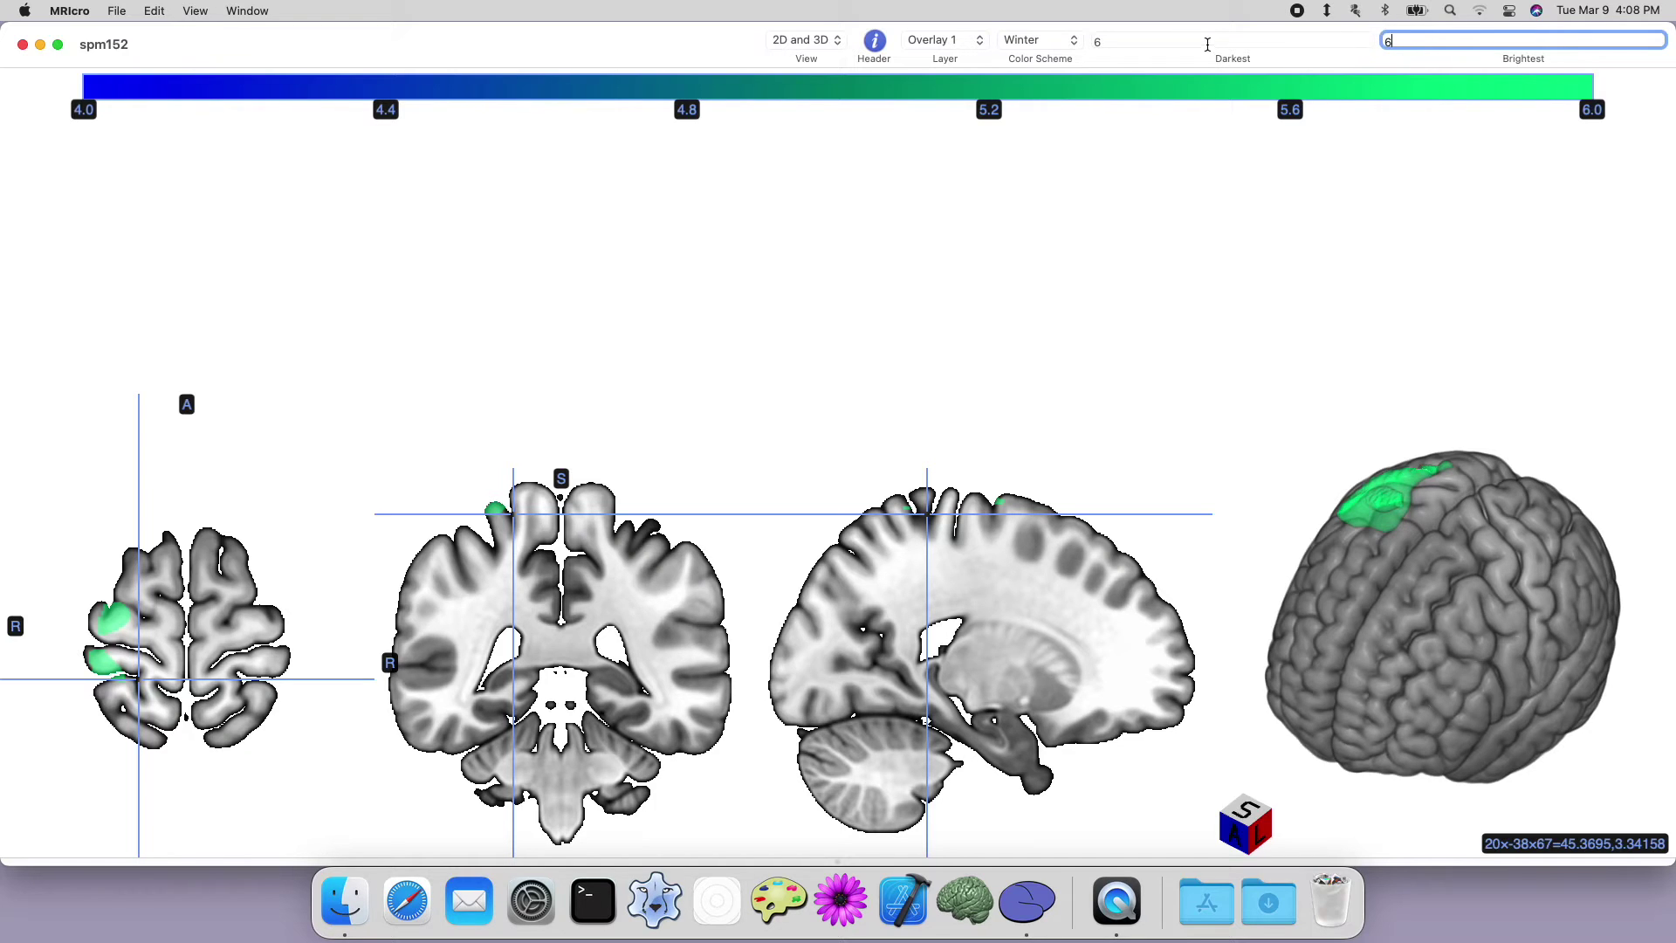
click(1208, 44)
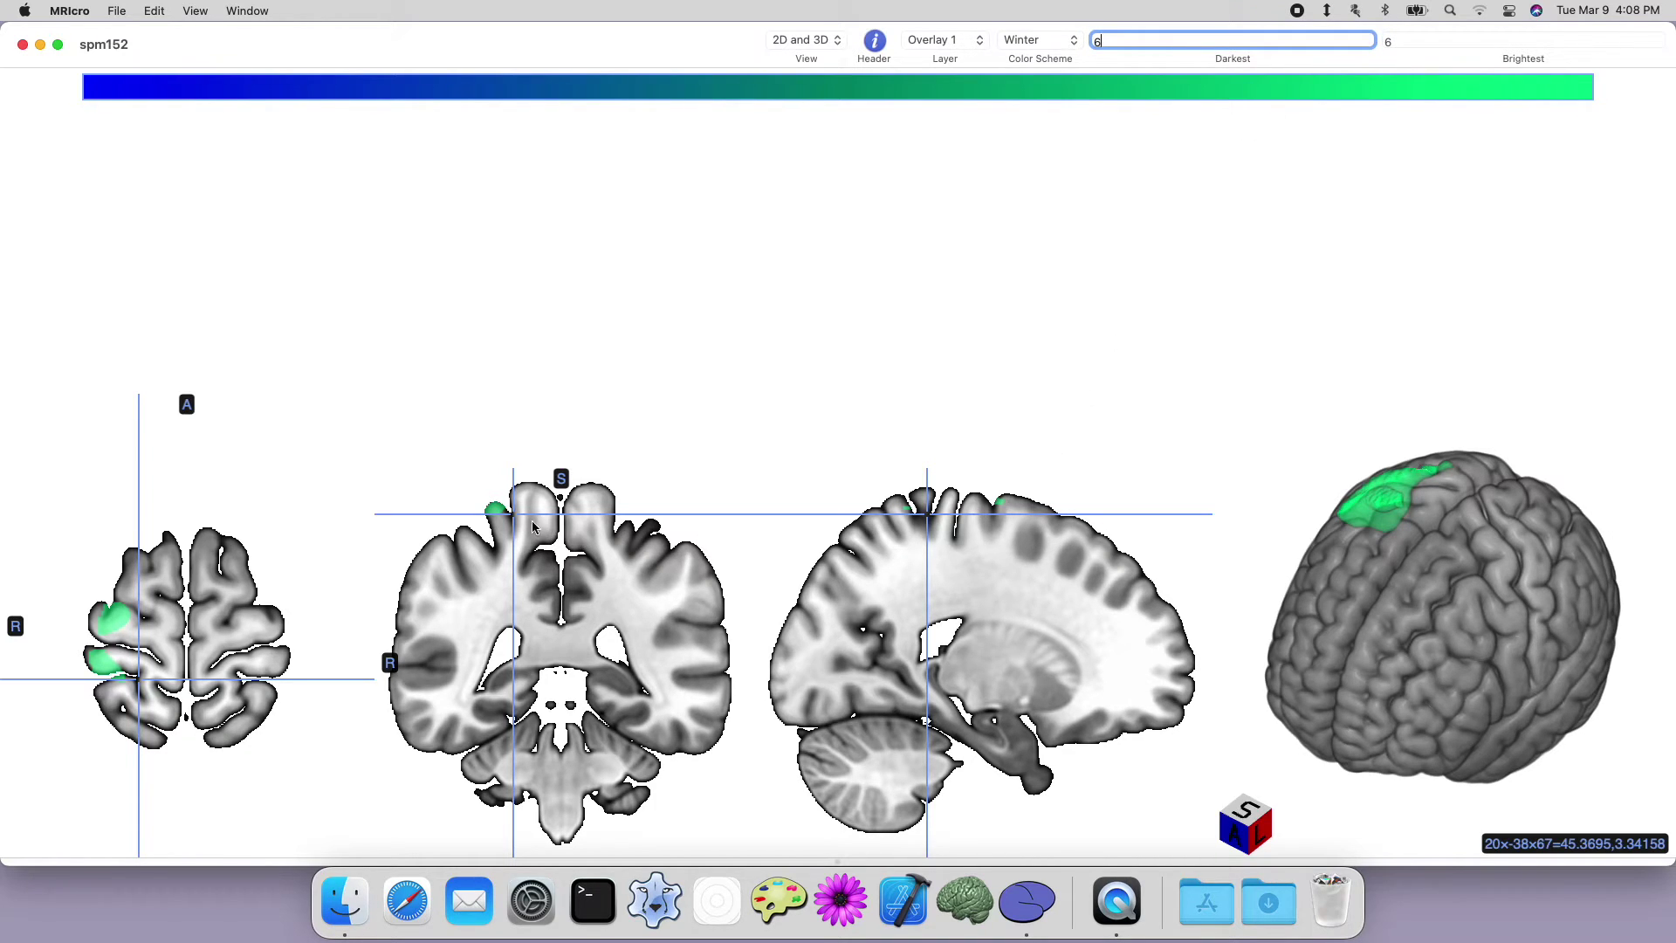
Inspect the thresholded activations in the coronal and sagittal slices and the rotated 3D brain.
click(495, 506)
drag(1326, 558, 1418, 548)
click(993, 518)
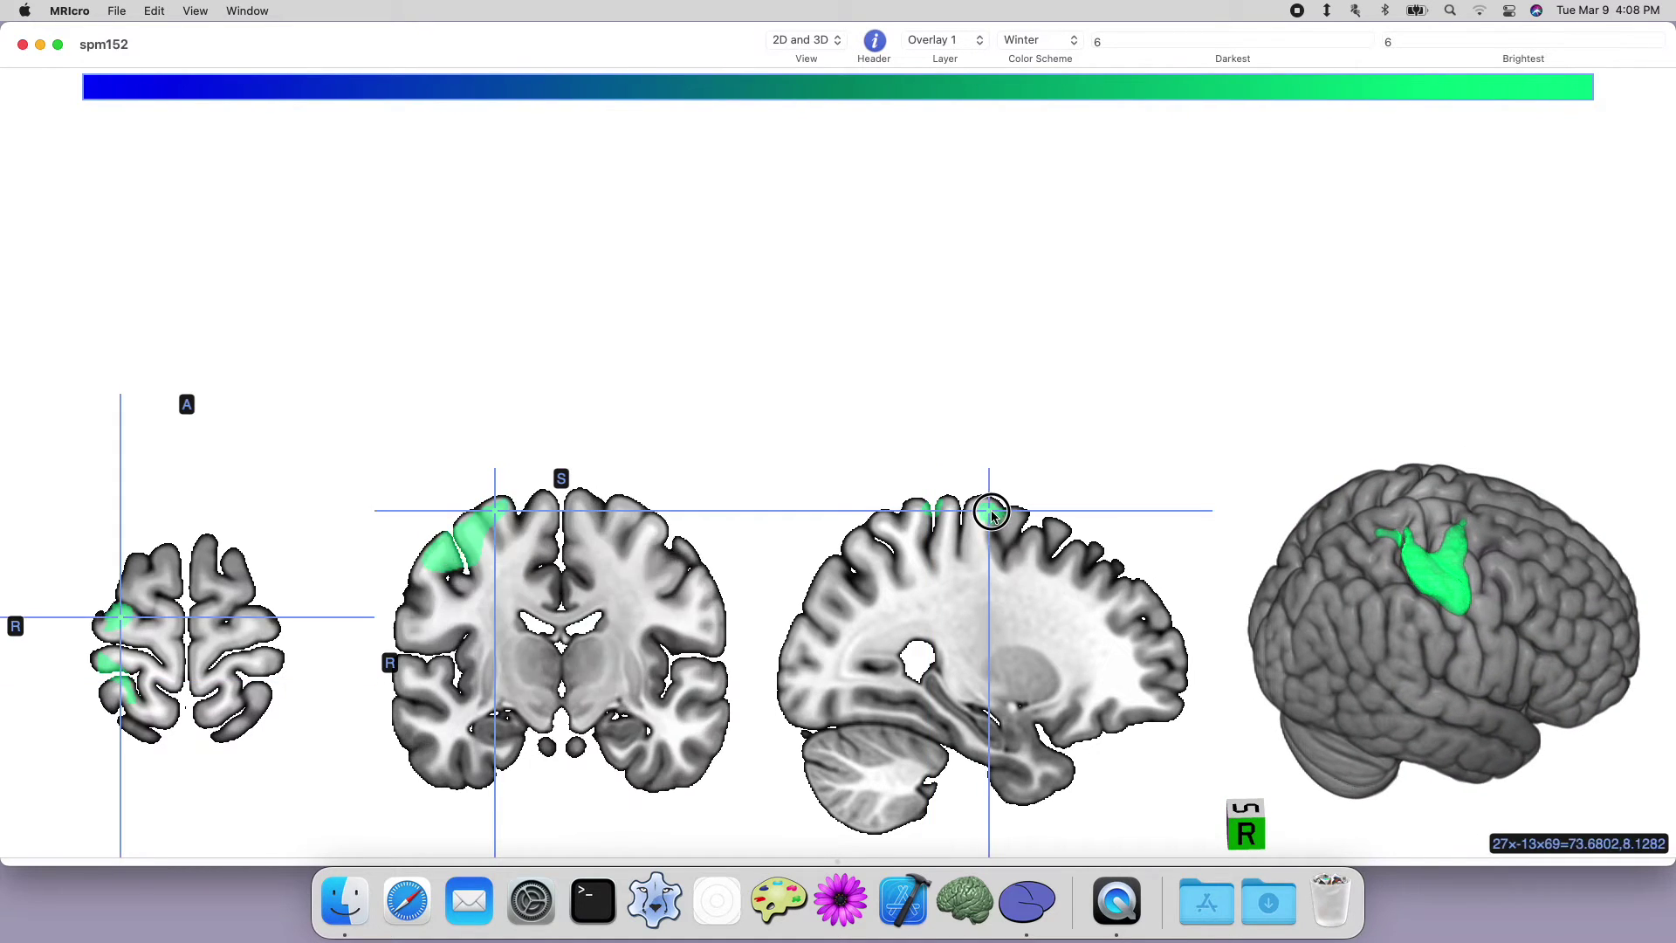
mouse_move(476, 521)
mouse_down()
mouse_move(449, 550)
mouse_move(471, 545)
mouse_move(476, 515)
mouse_move(498, 520)
mouse_move(471, 526)
mouse_up()
mouse_move(1475, 548)
mouse_down()
mouse_move(1314, 559)
mouse_move(1356, 535)
mouse_up()
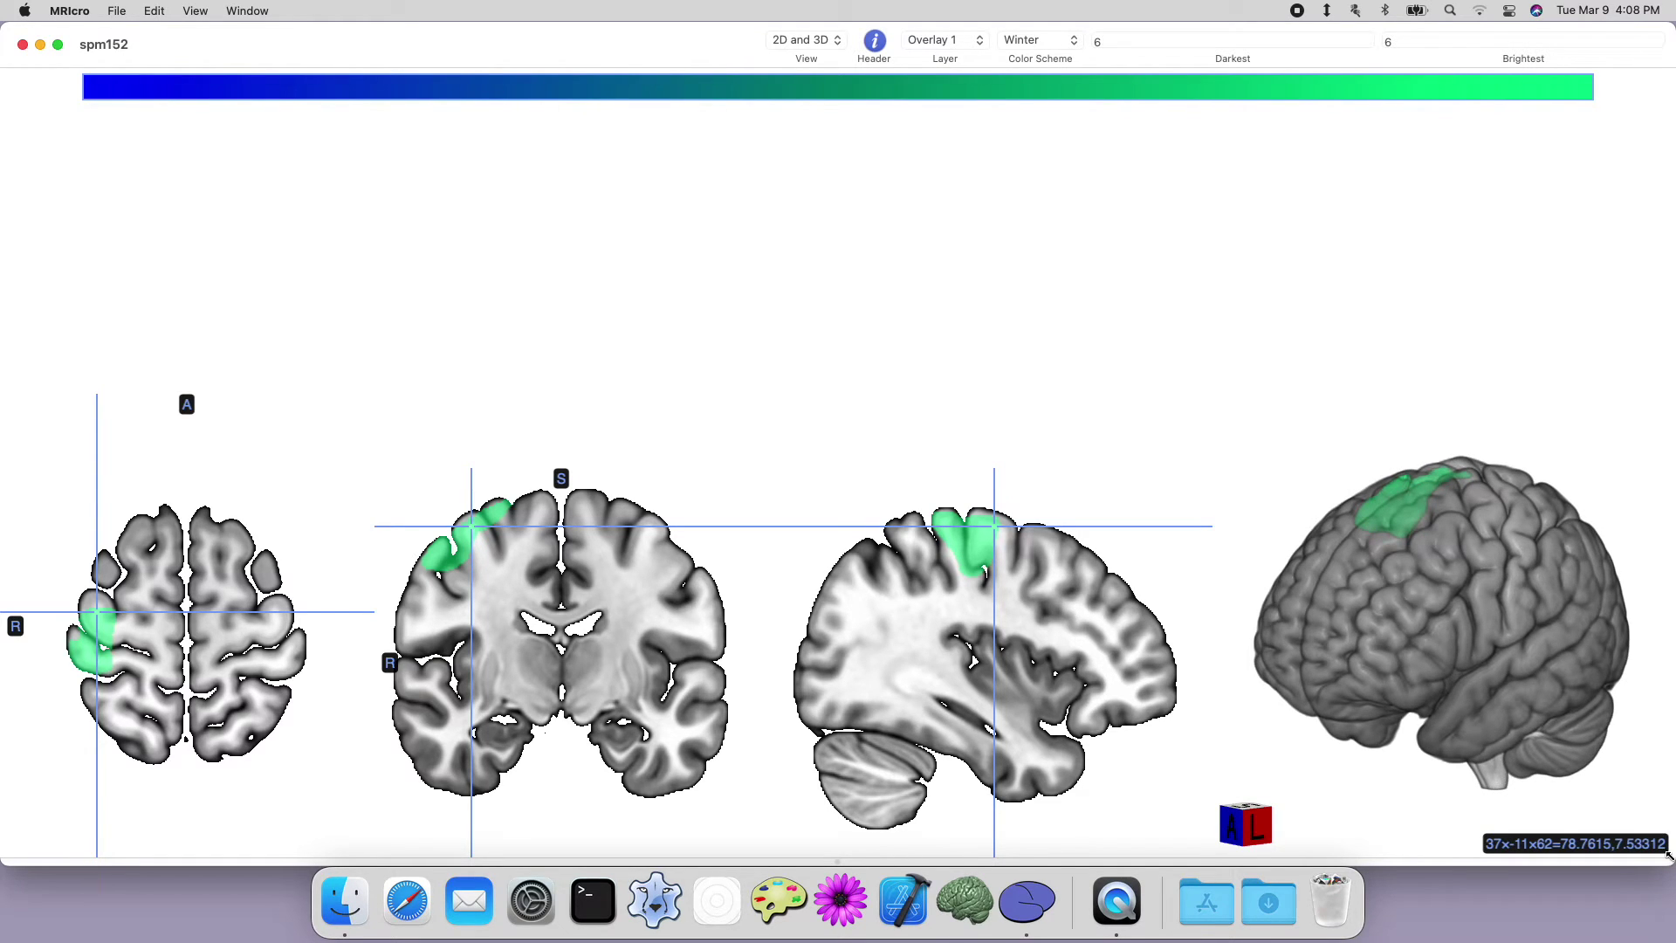
Shrink the spm152 window and create a new empty viewer window with File > New.
drag(1665, 860, 797, 800)
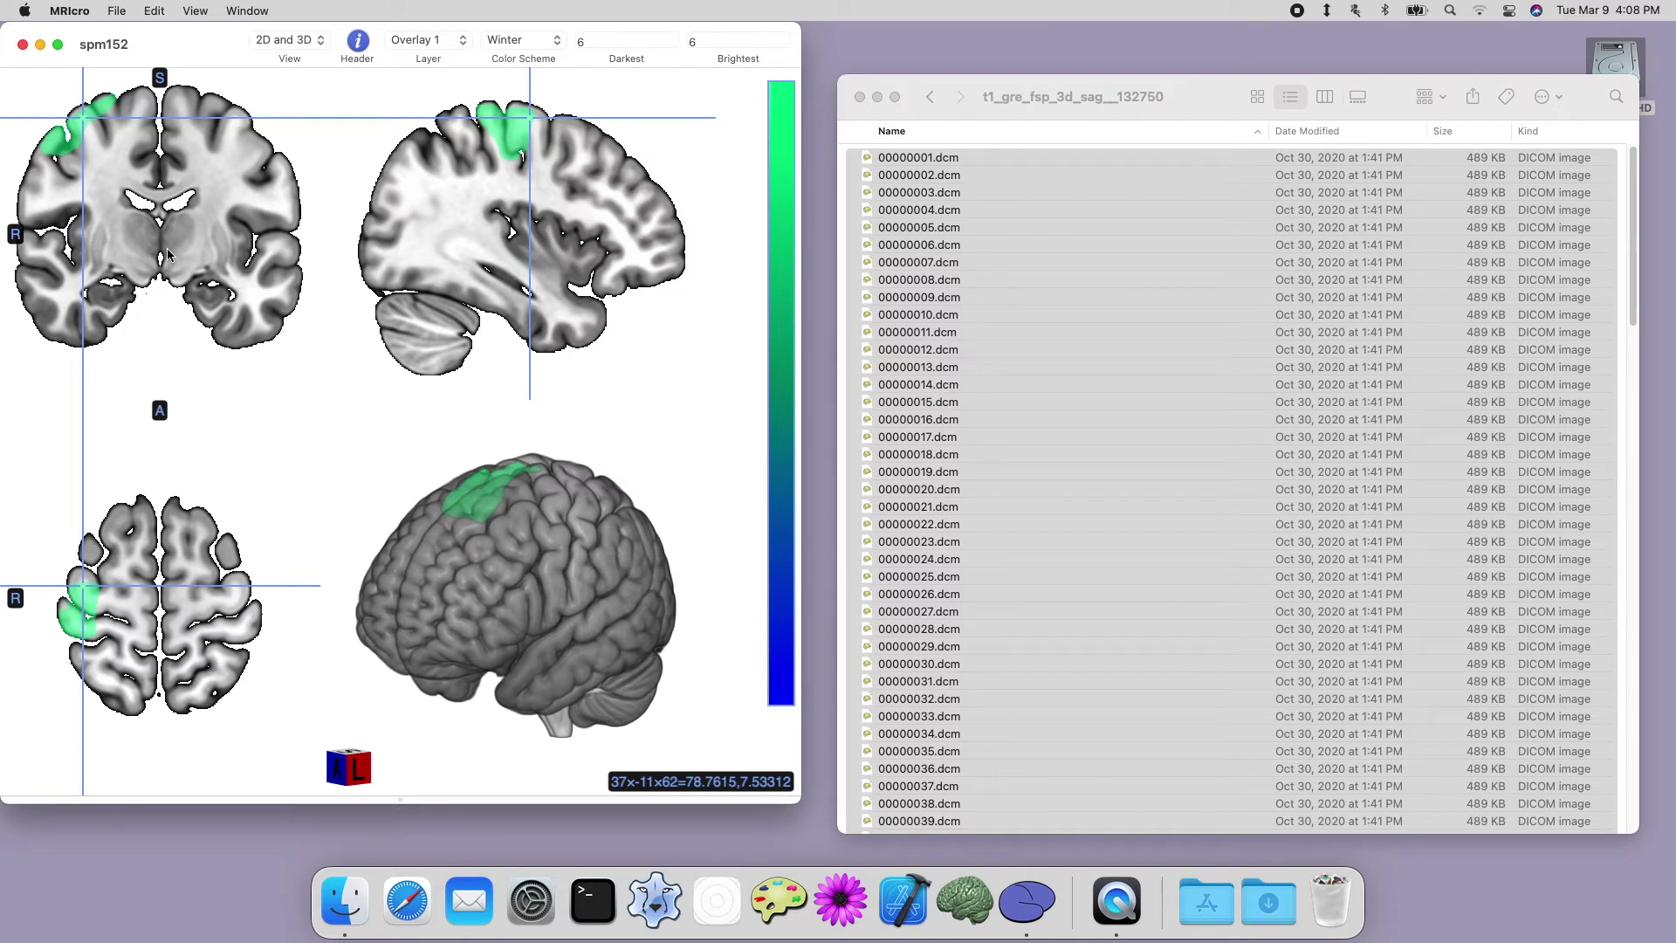
click(116, 11)
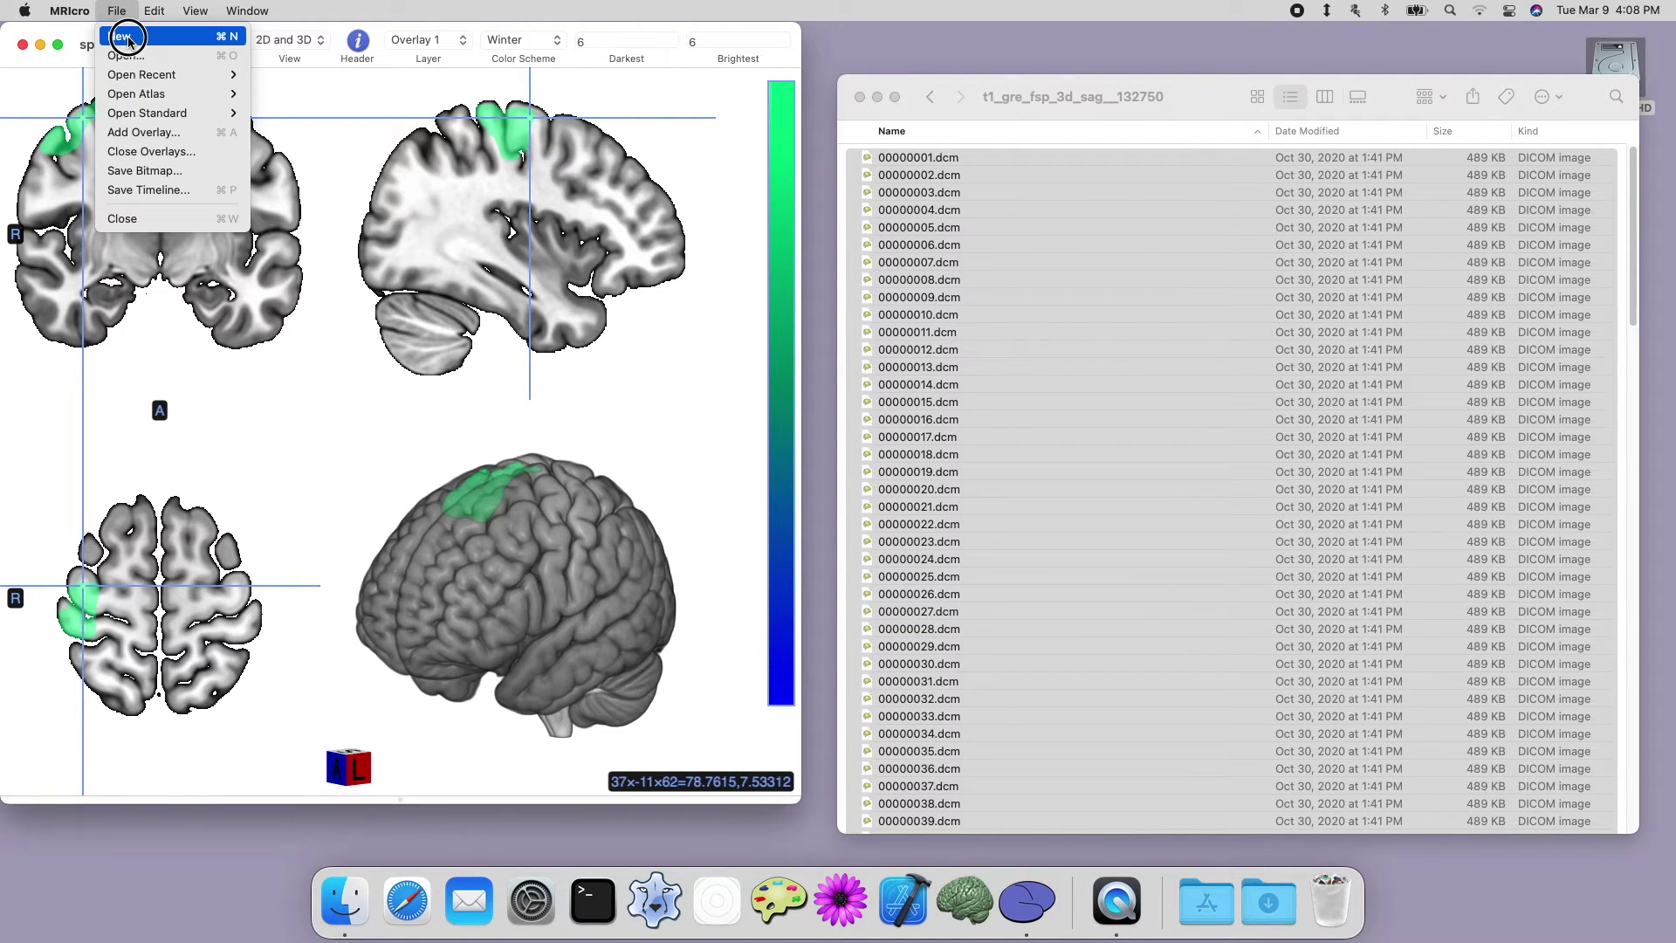
click(128, 38)
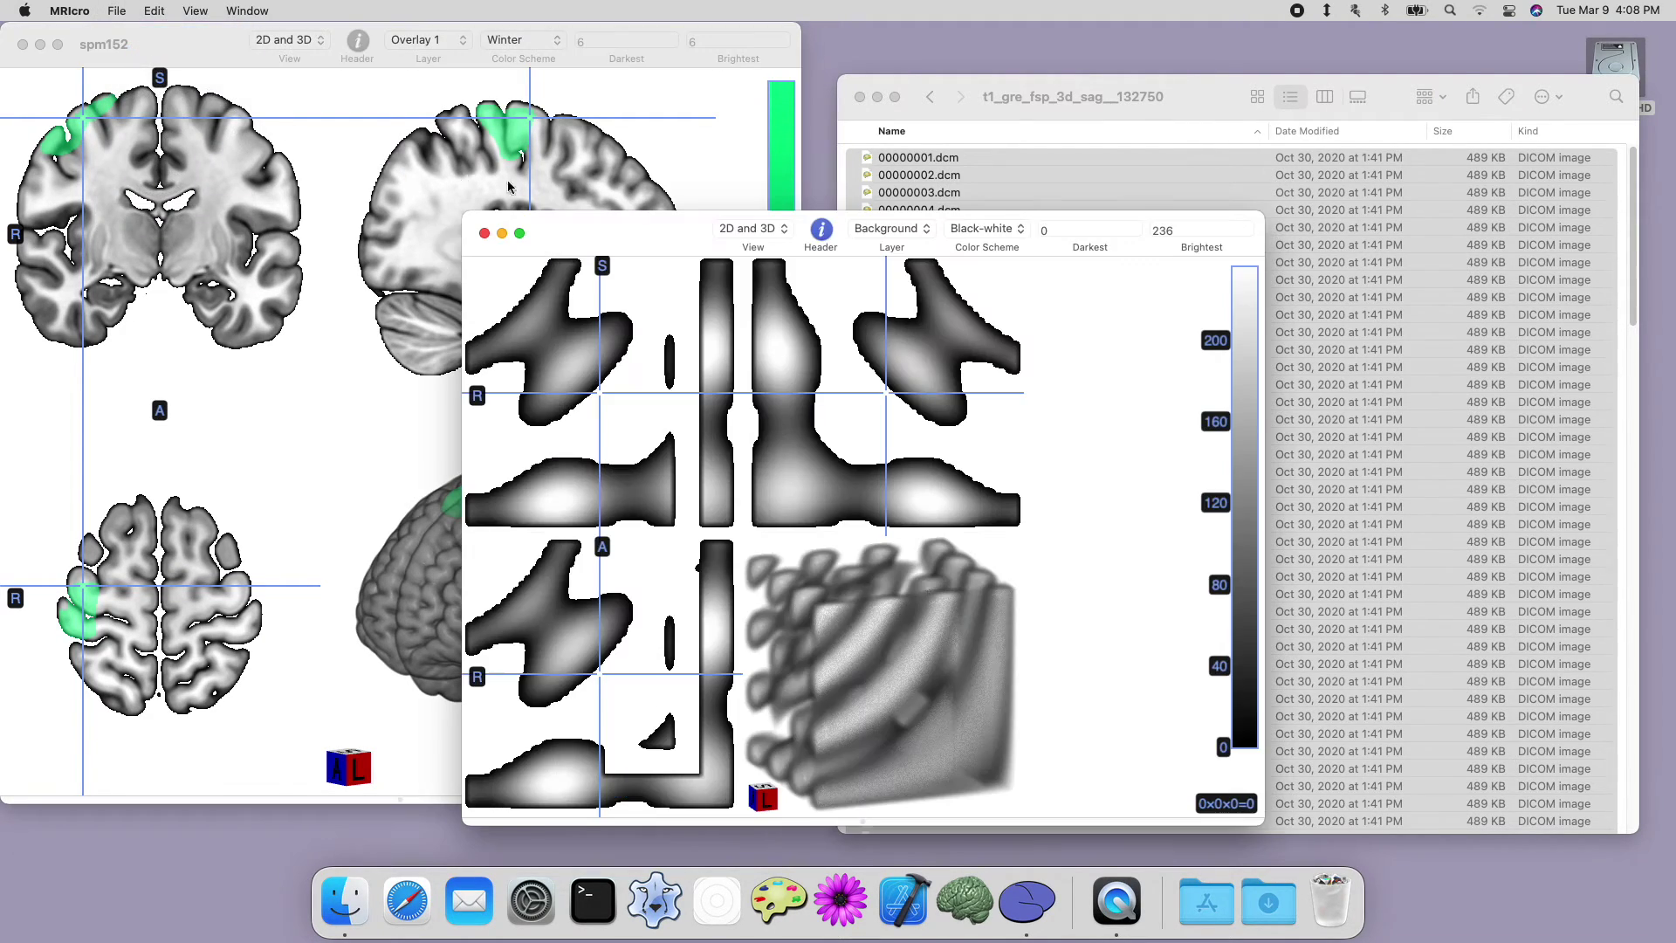
drag(610, 229, 774, 138)
Load the chris_T1 standard image into the new window and place it beside spm152.
click(115, 11)
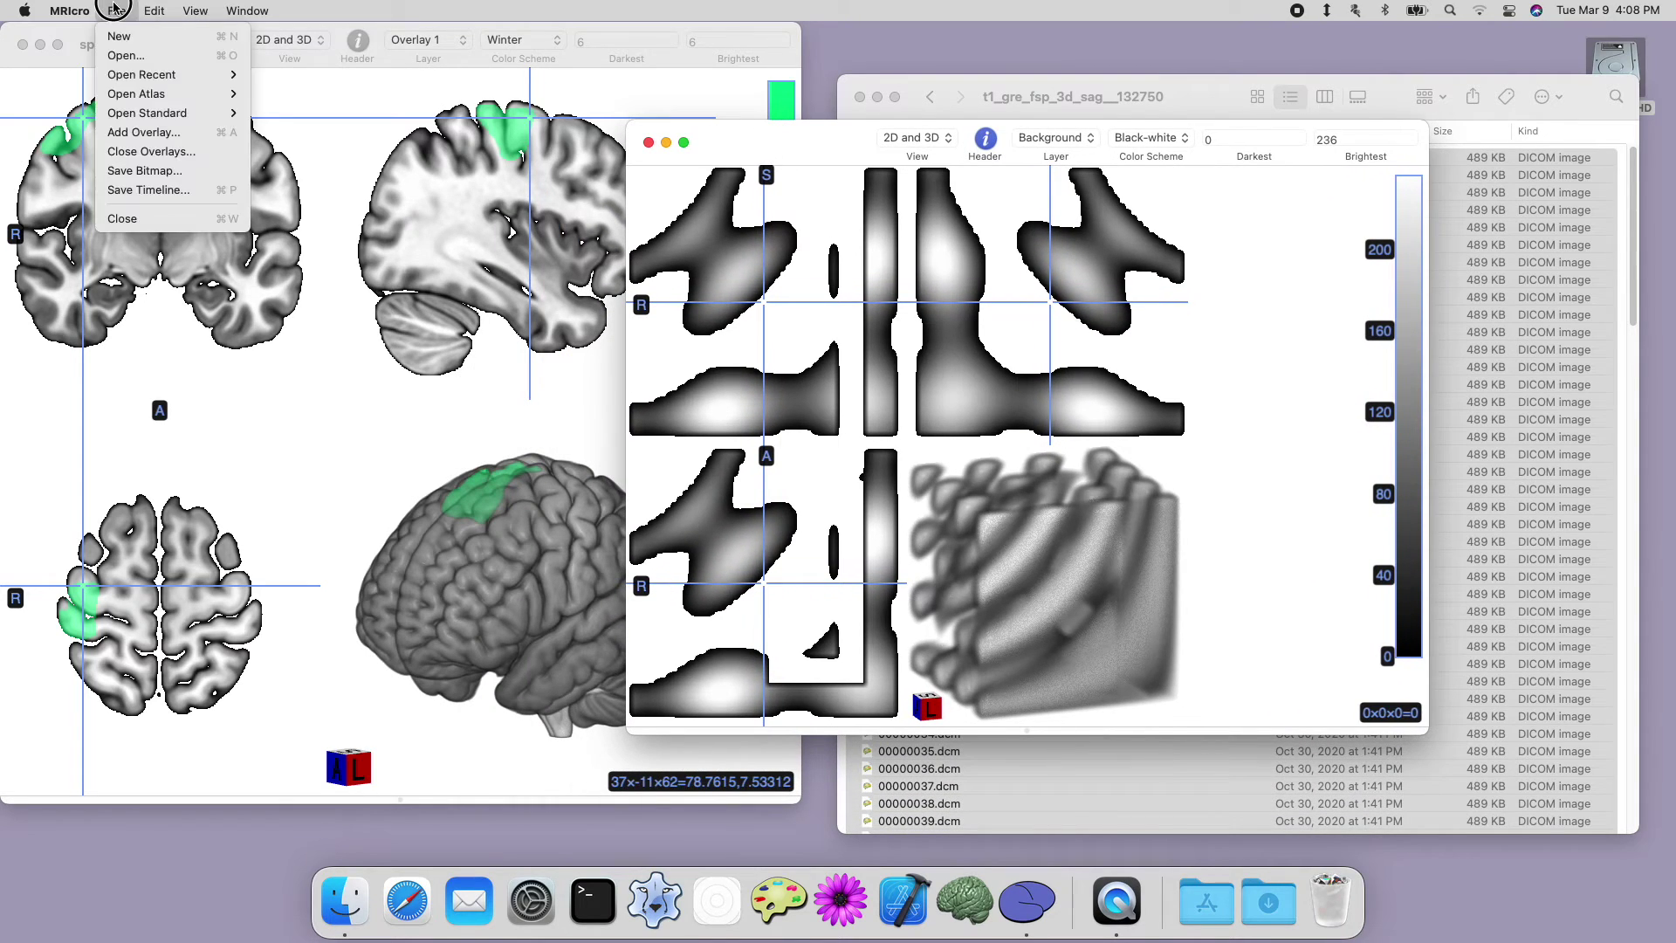
mouse_move(203, 84)
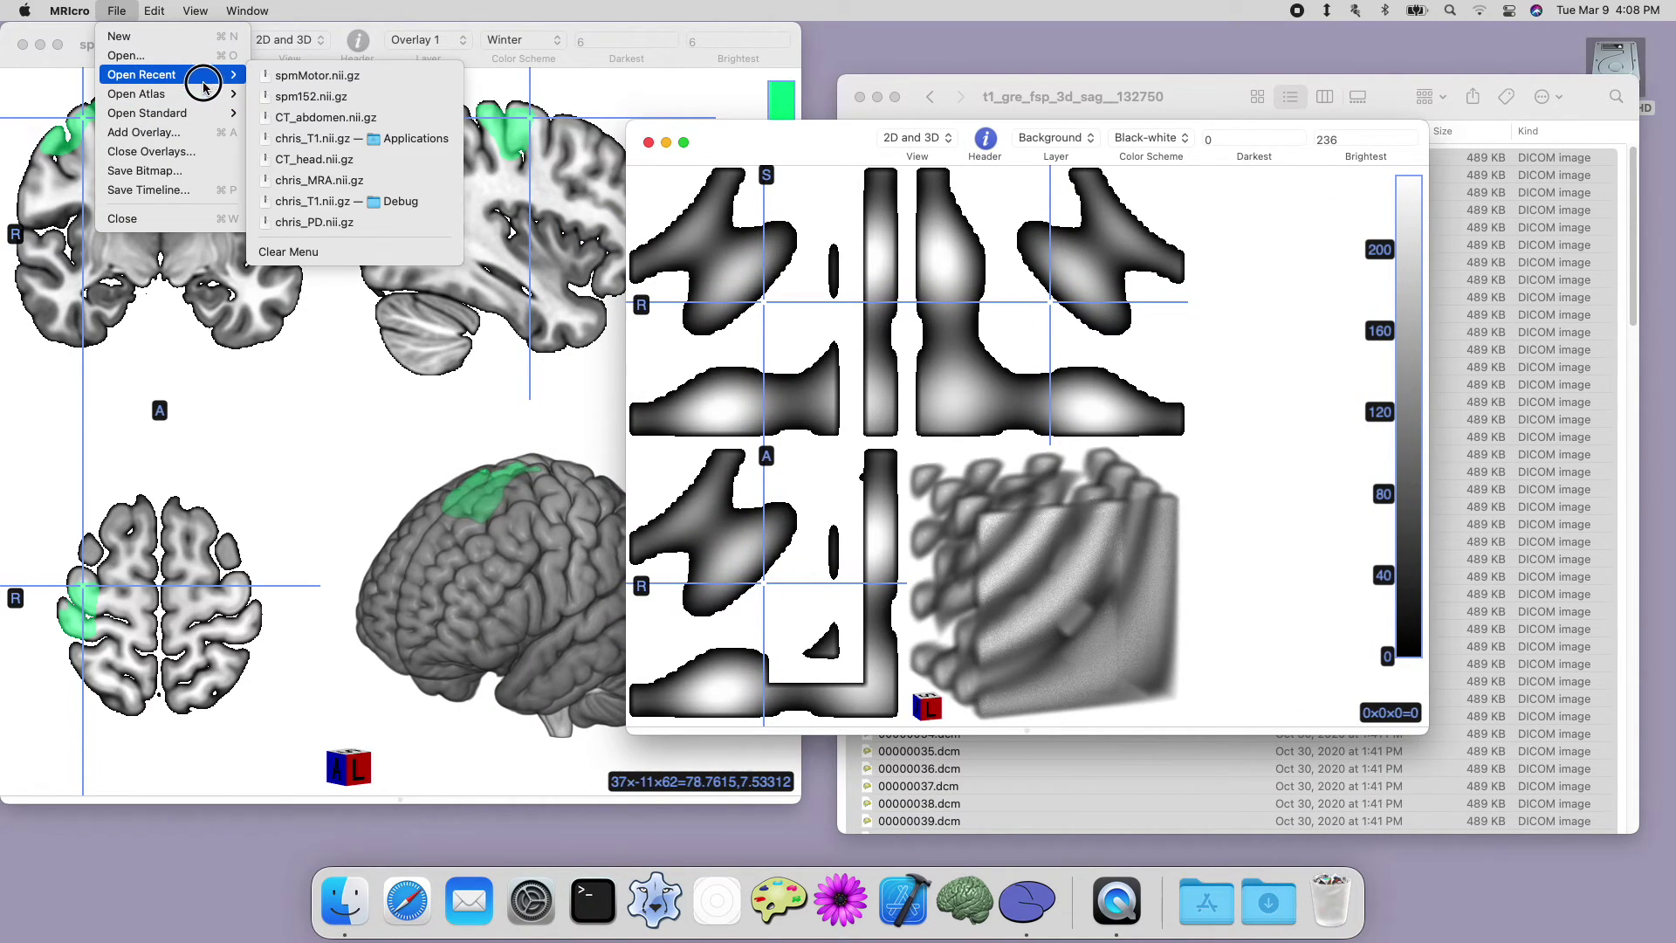
mouse_move(205, 114)
click(315, 150)
click(719, 272)
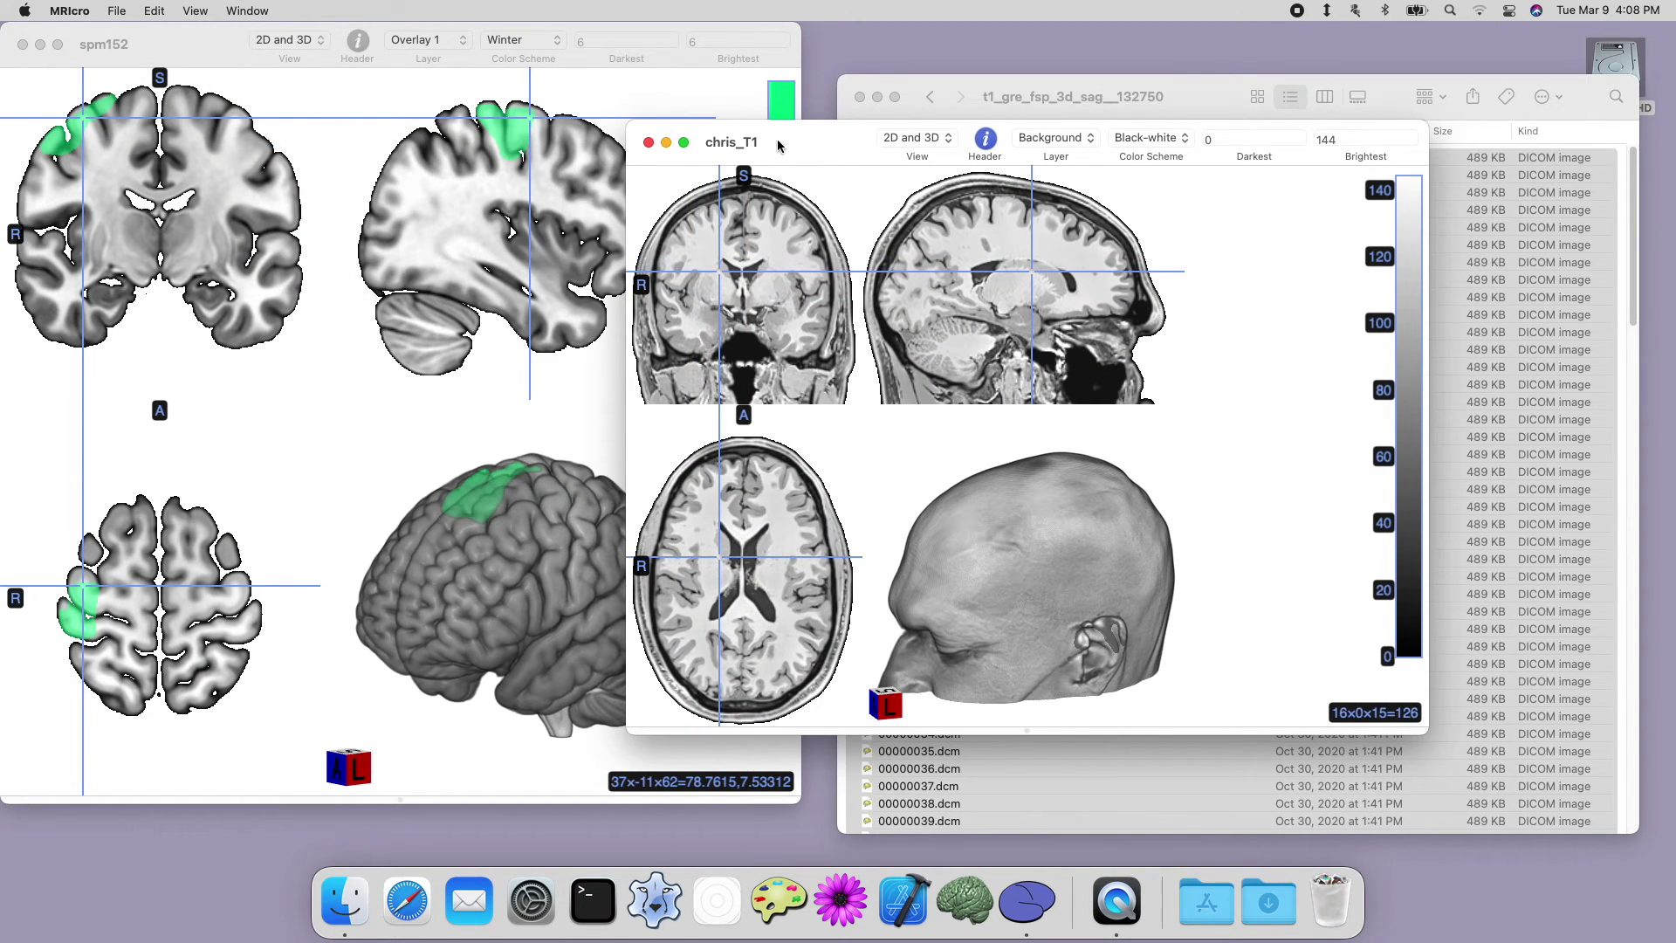
drag(780, 145, 968, 132)
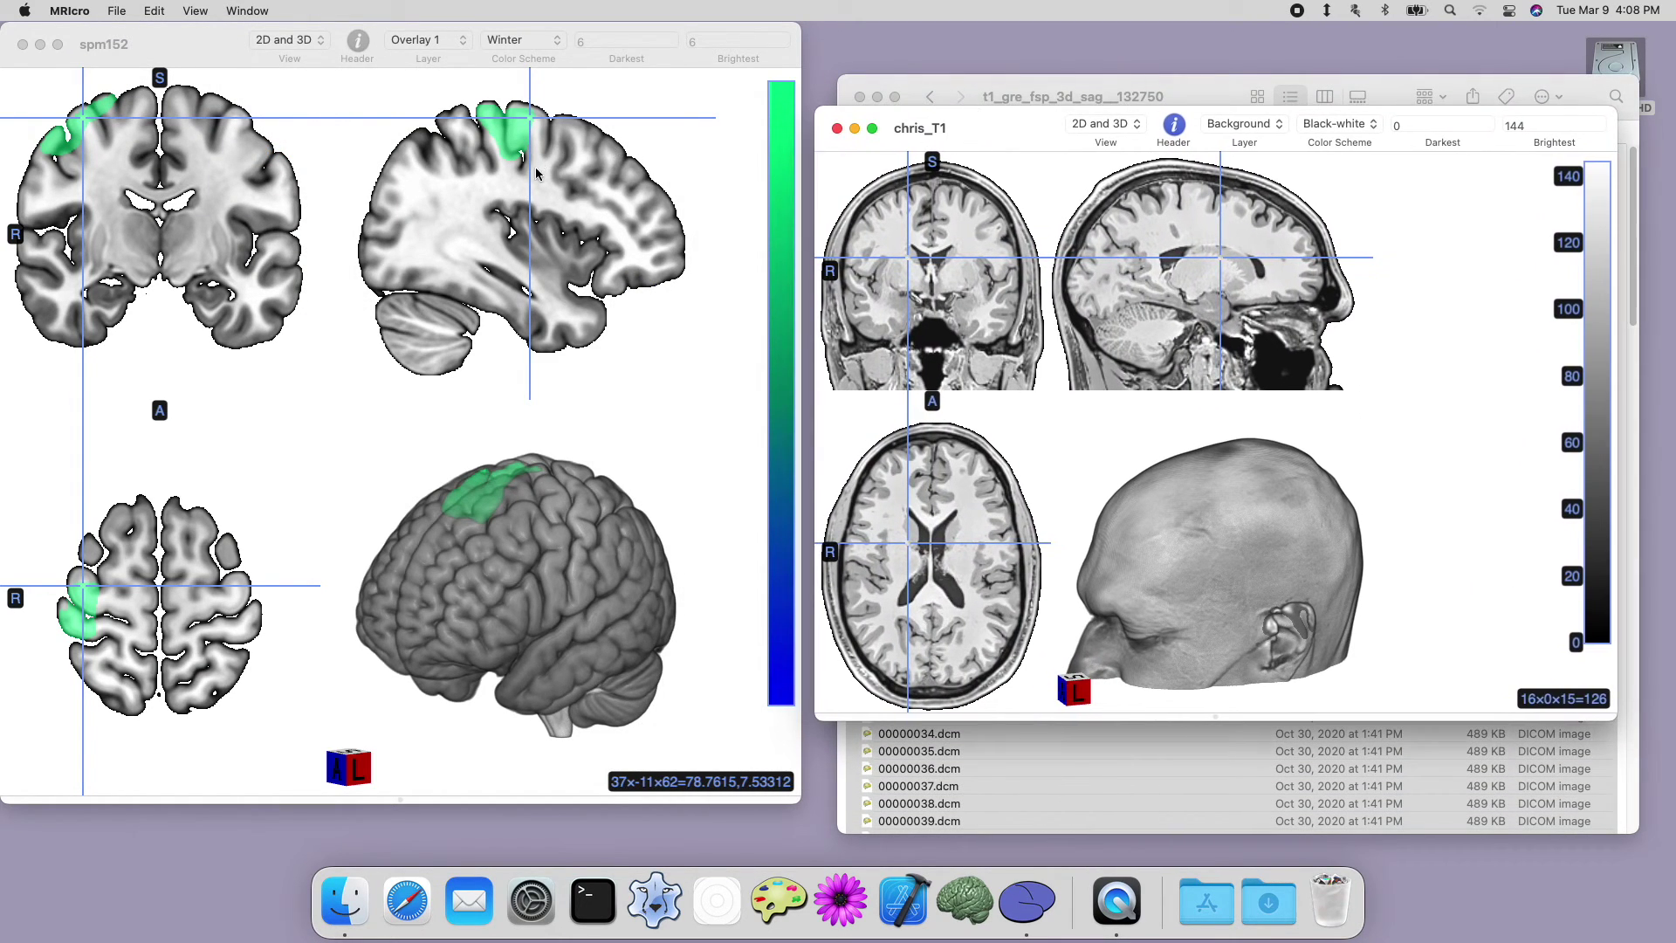
click(524, 140)
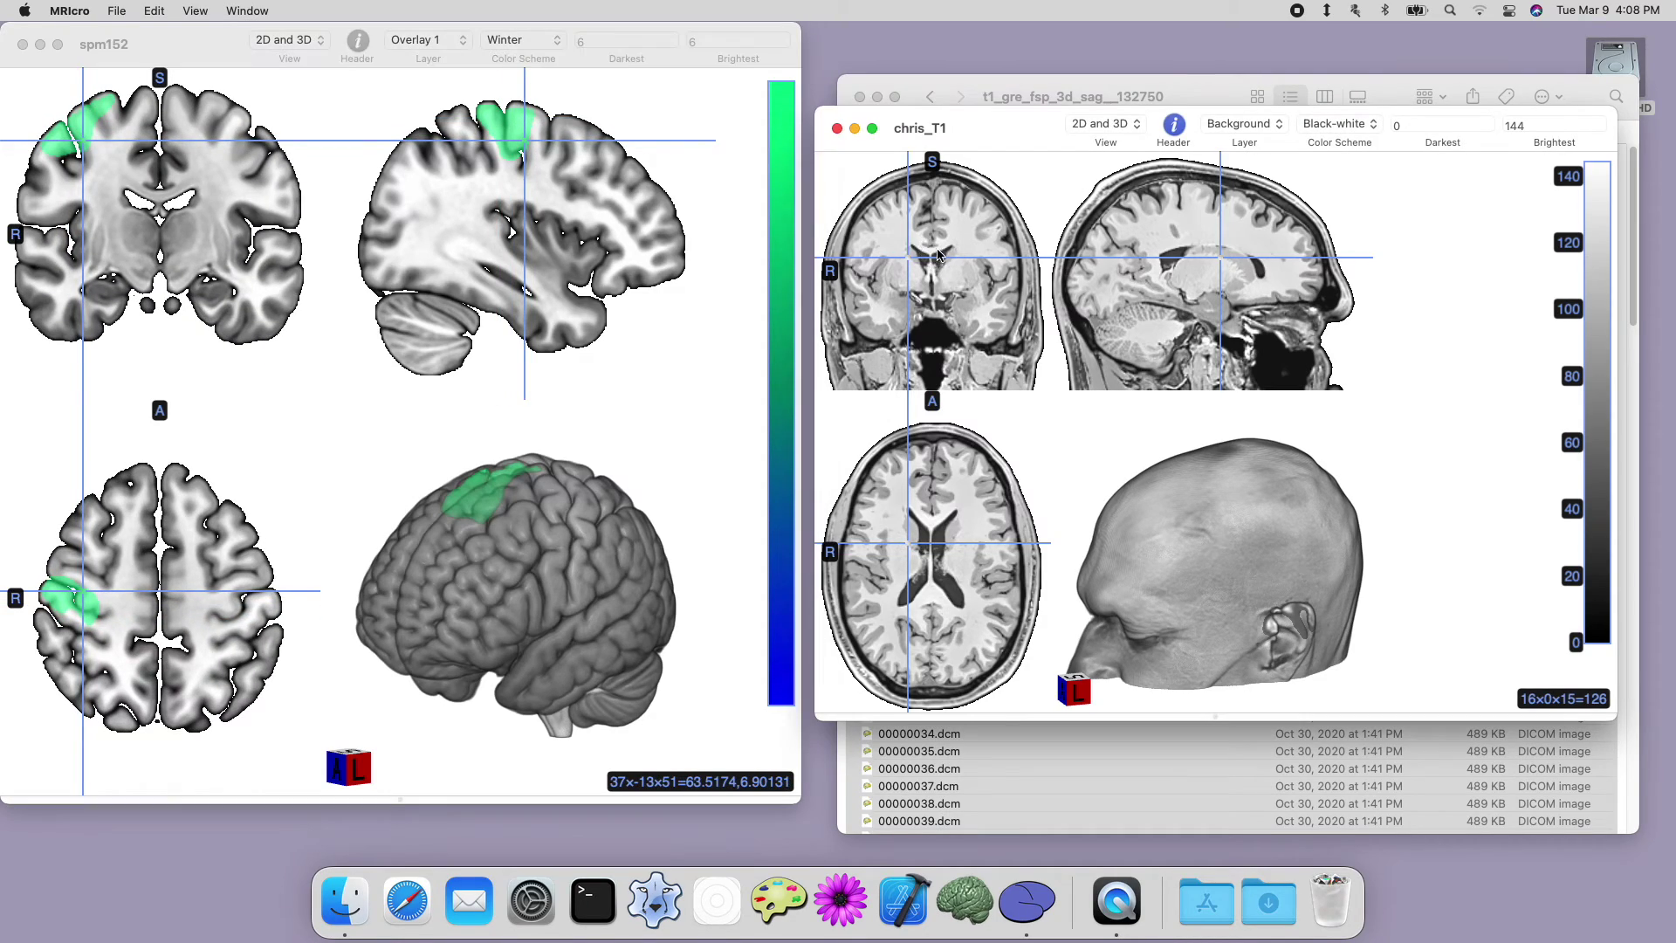
drag(935, 253, 888, 258)
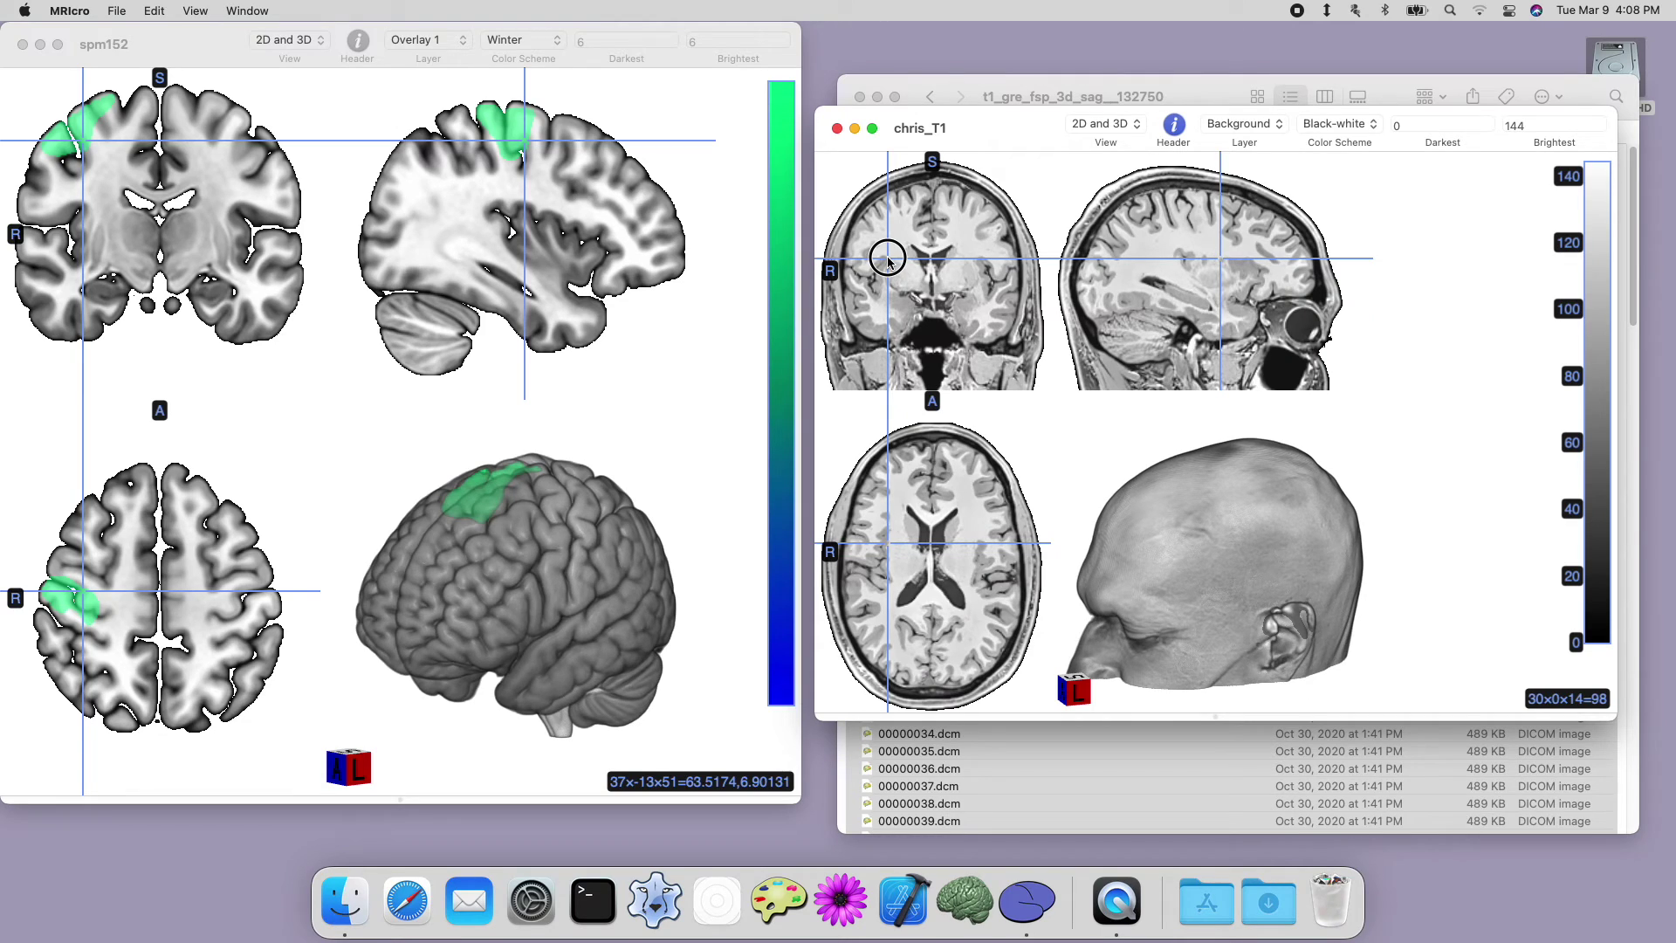
Turn on Yoke windows and navigate both brains together to 38×-42×-25.
click(258, 12)
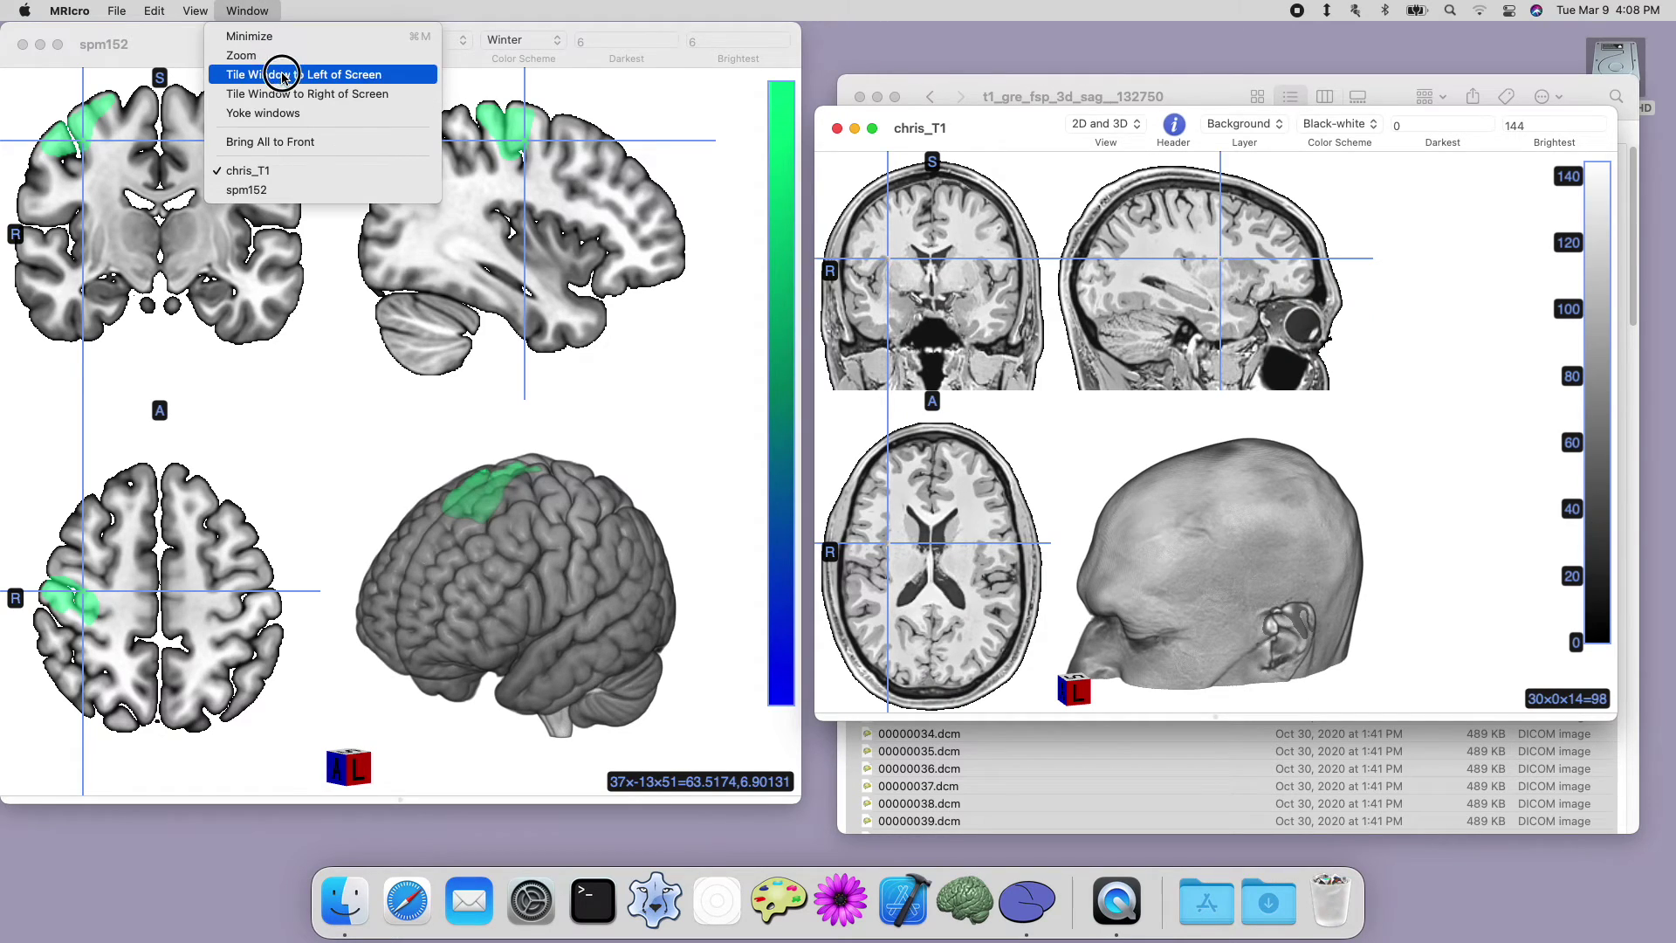
click(283, 114)
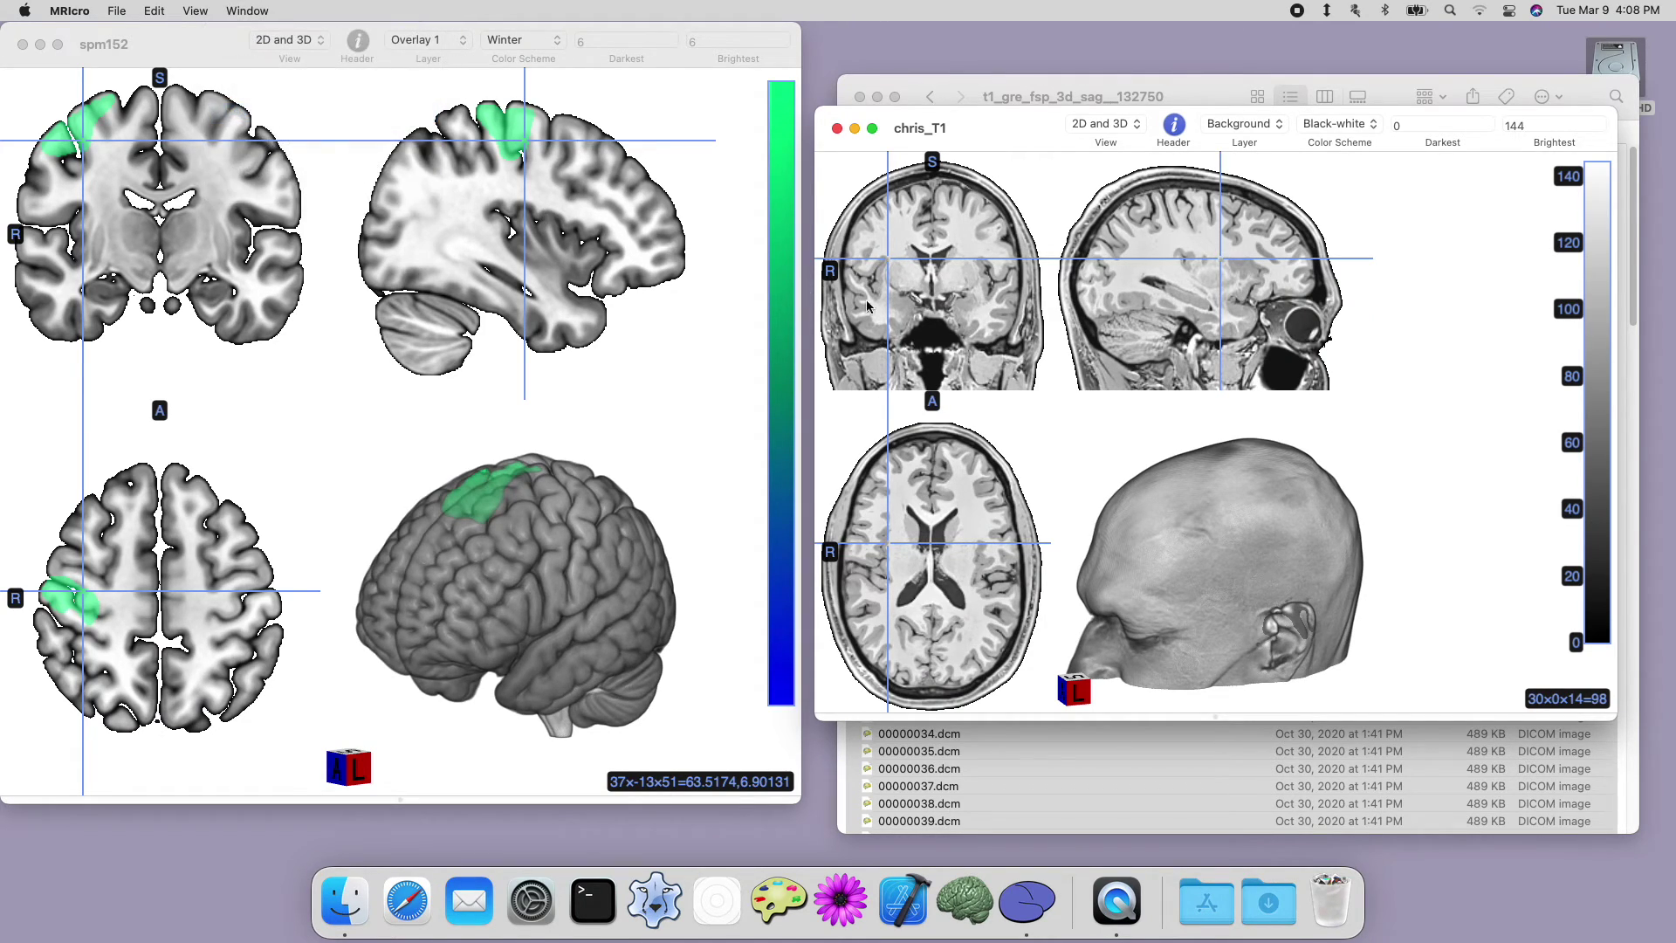
mouse_move(873, 301)
mouse_down()
mouse_move(951, 267)
mouse_move(877, 318)
mouse_up()
drag(1106, 319, 1255, 306)
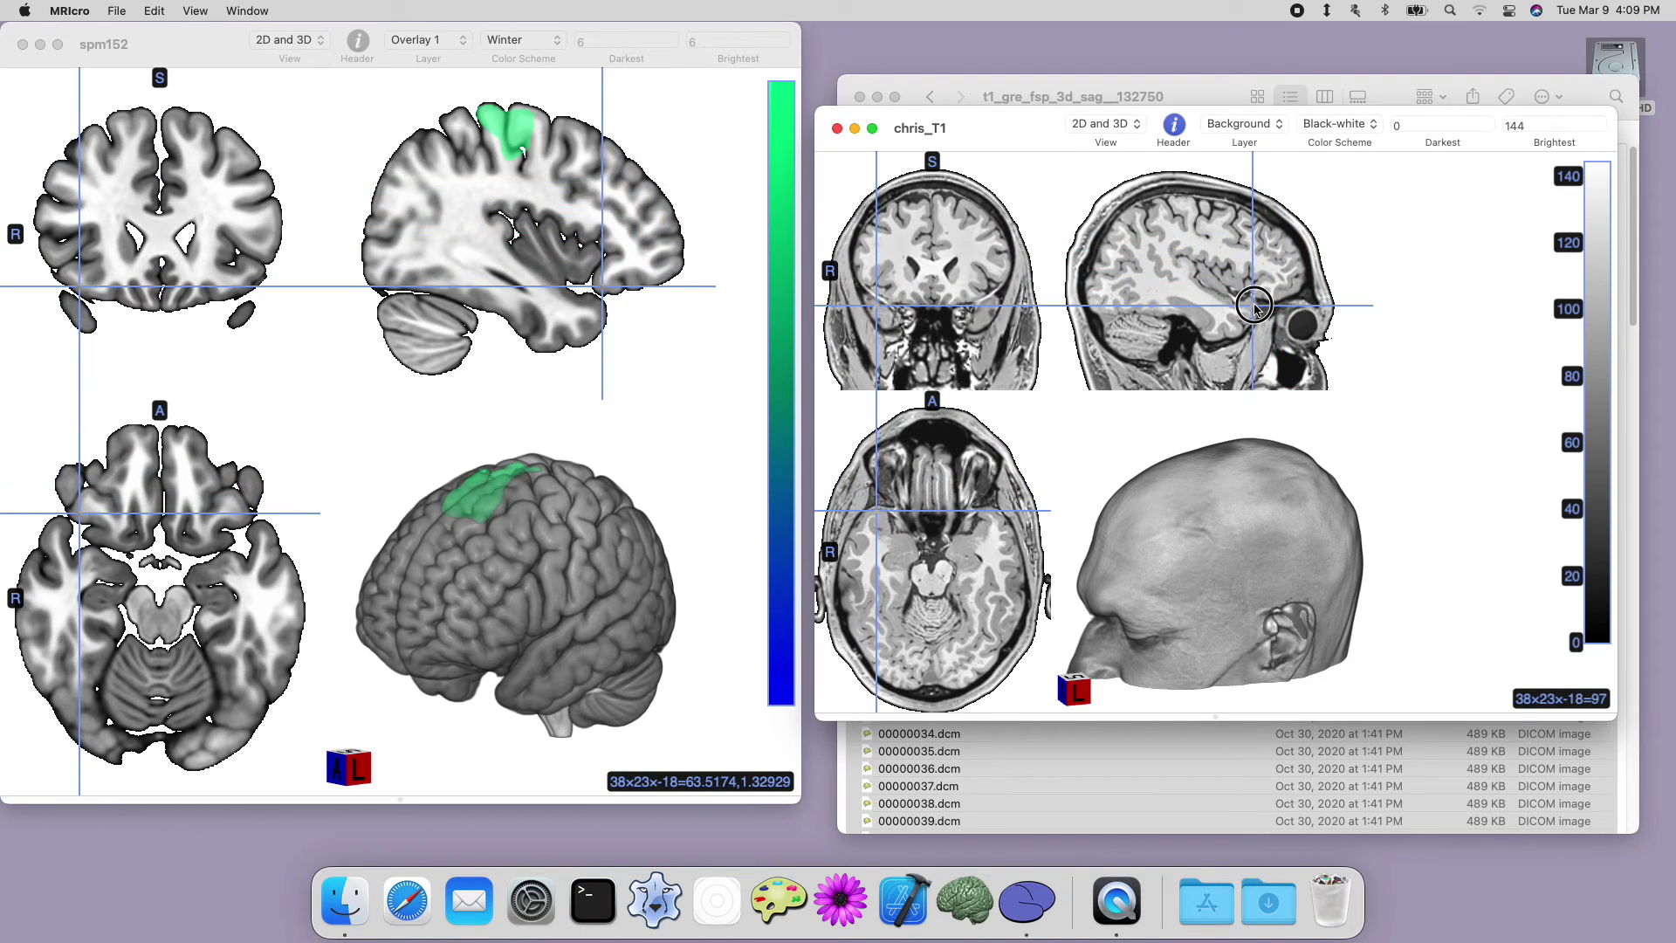
drag(1254, 306, 1162, 320)
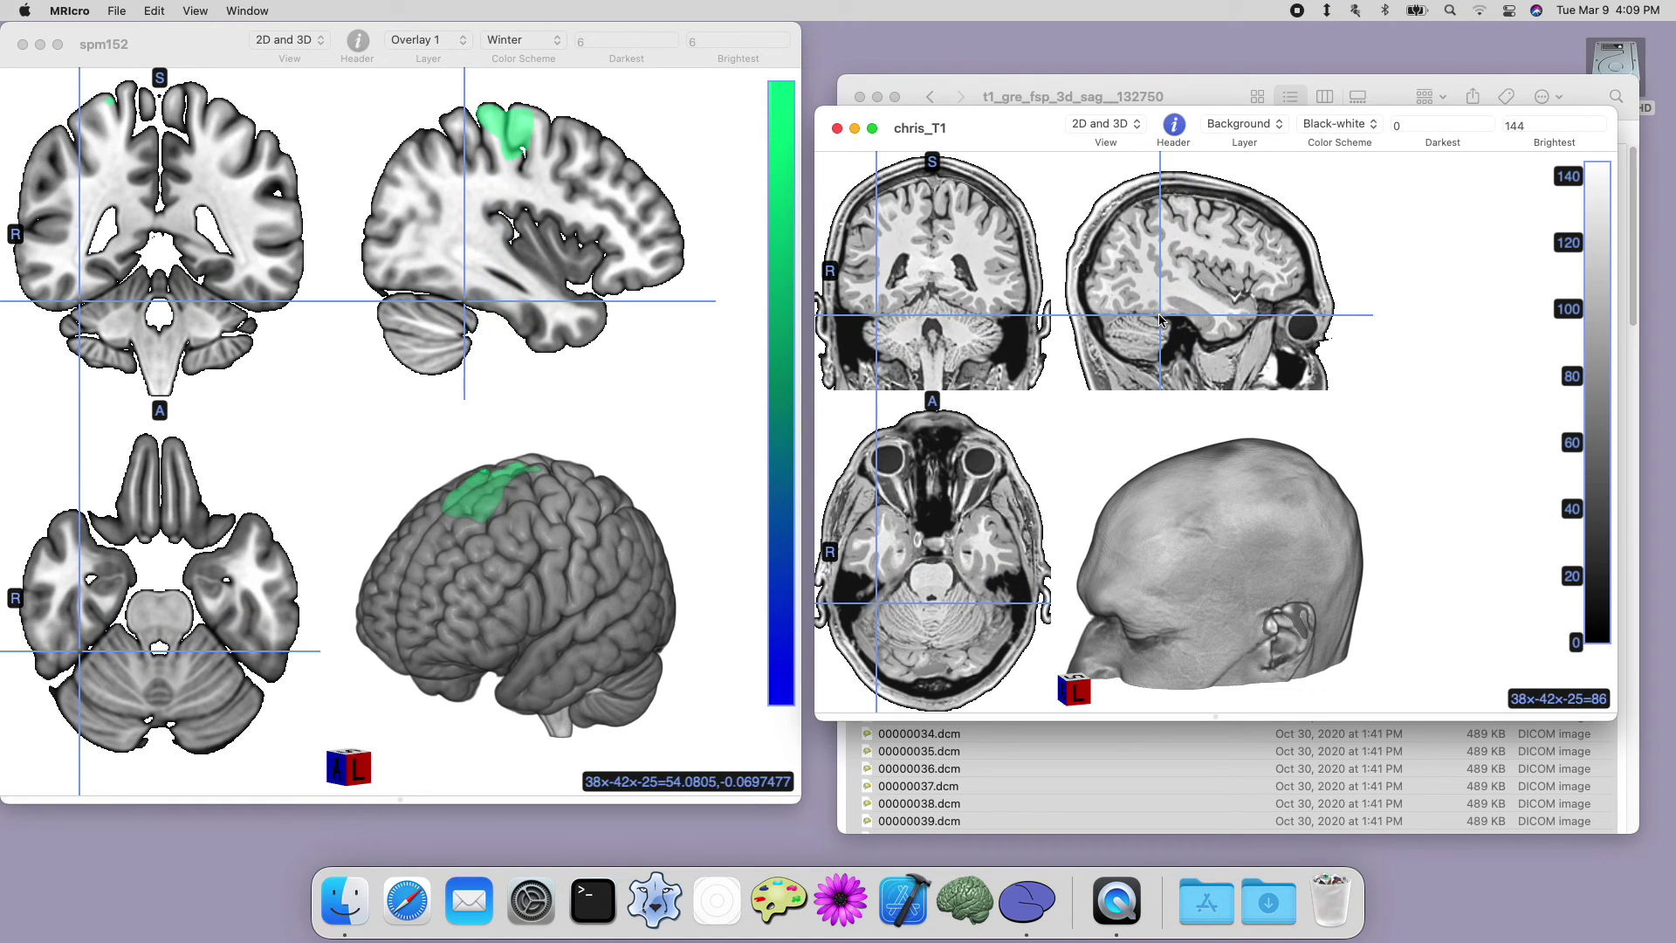